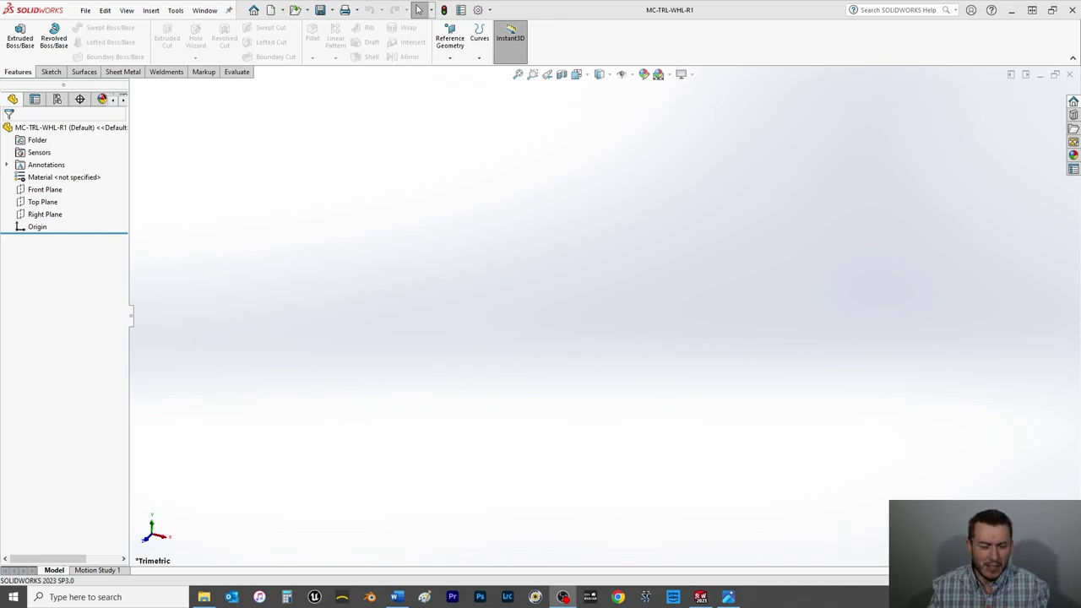
Step: Examine the Front and Right planes in normal and isometric views
{"action": "key", "text": "ctrl+7"}
{"action": "left_click", "coordinate": [877, 316]}
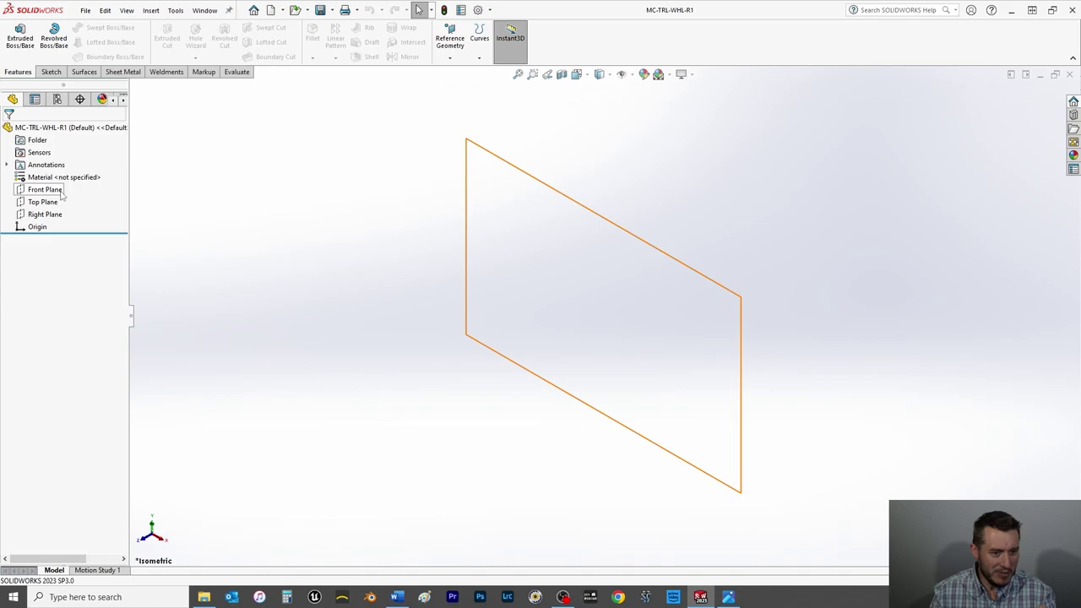
{"action": "left_click", "coordinate": [51, 190]}
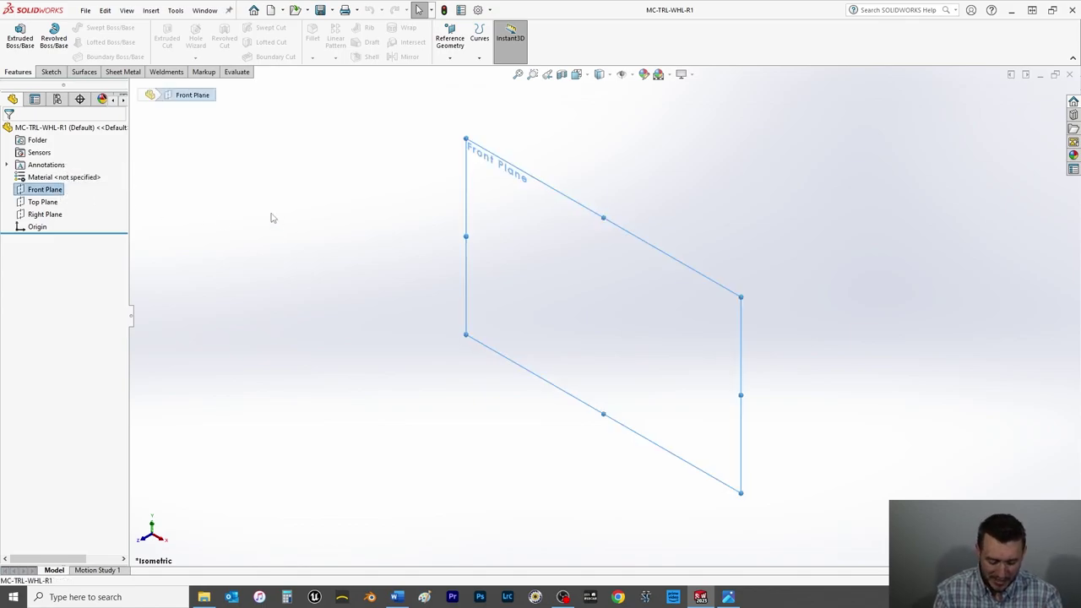
{"action": "key", "text": "ctrl+8"}
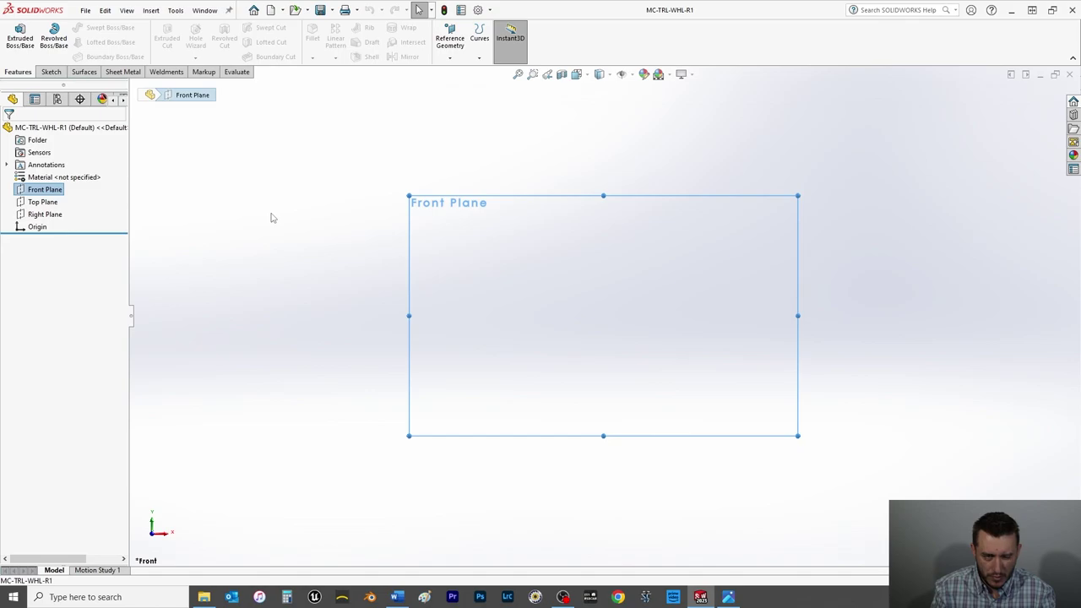
{"action": "left_click", "coordinate": [45, 215]}
{"action": "key", "text": "ctrl+8"}
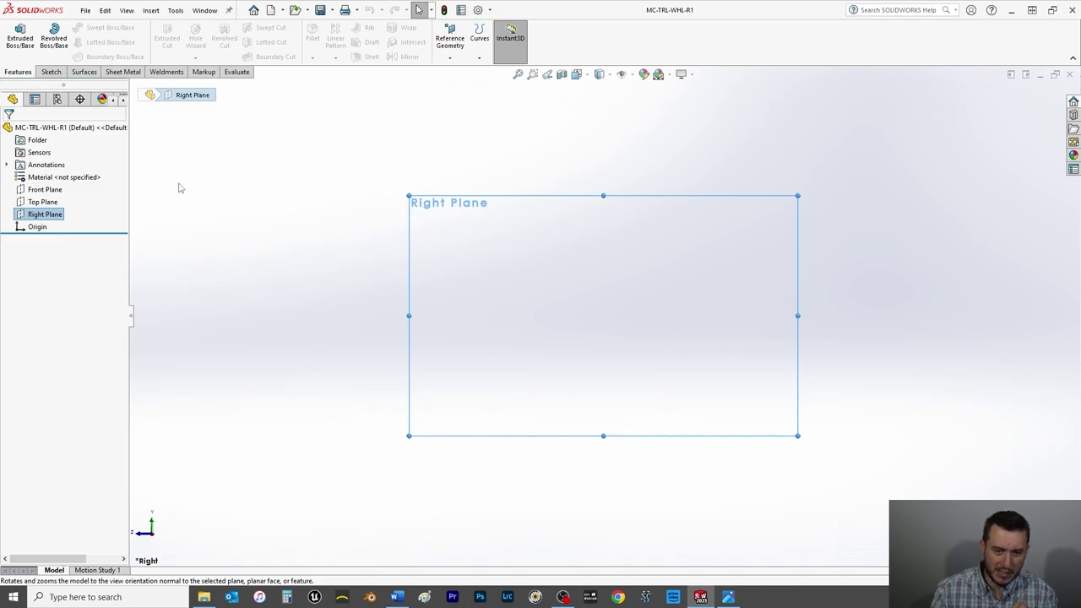
{"action": "key", "text": "space"}
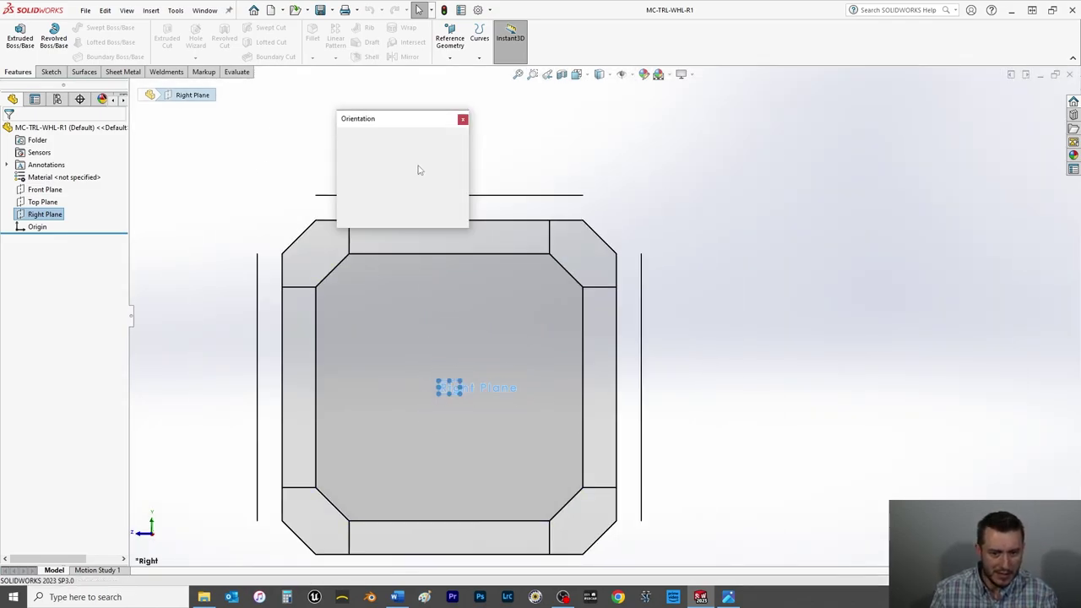
{"action": "left_click", "coordinate": [448, 162]}
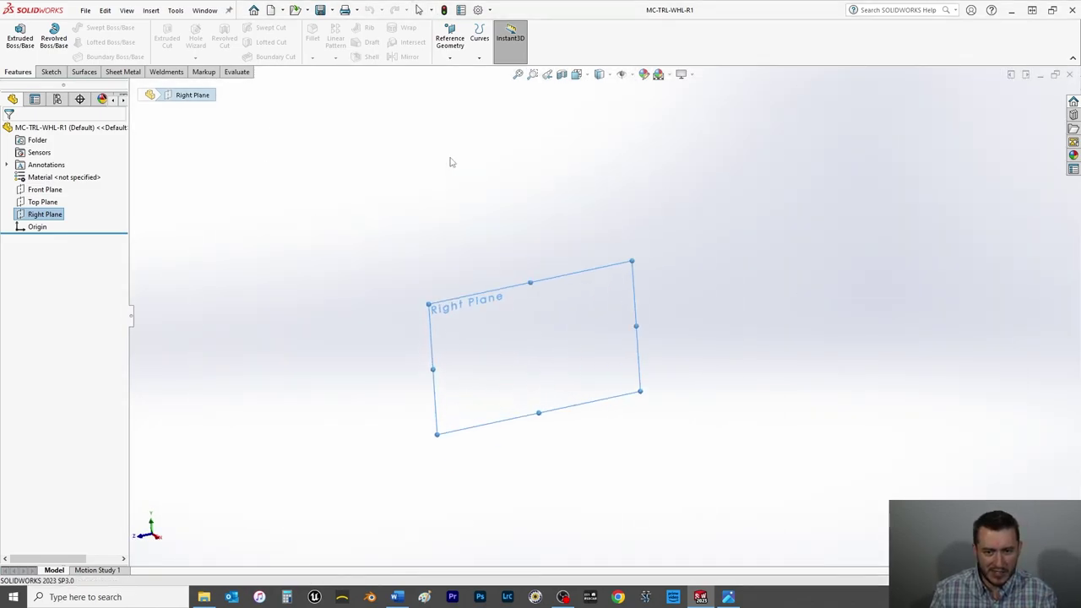
{"action": "left_click", "coordinate": [381, 213]}
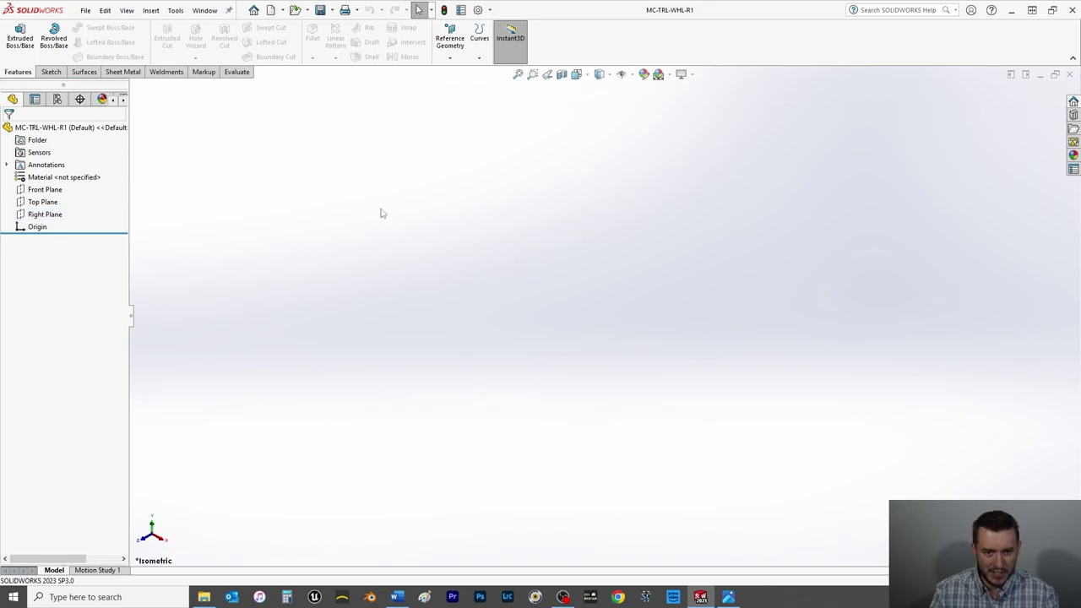
{"action": "key", "text": "space"}
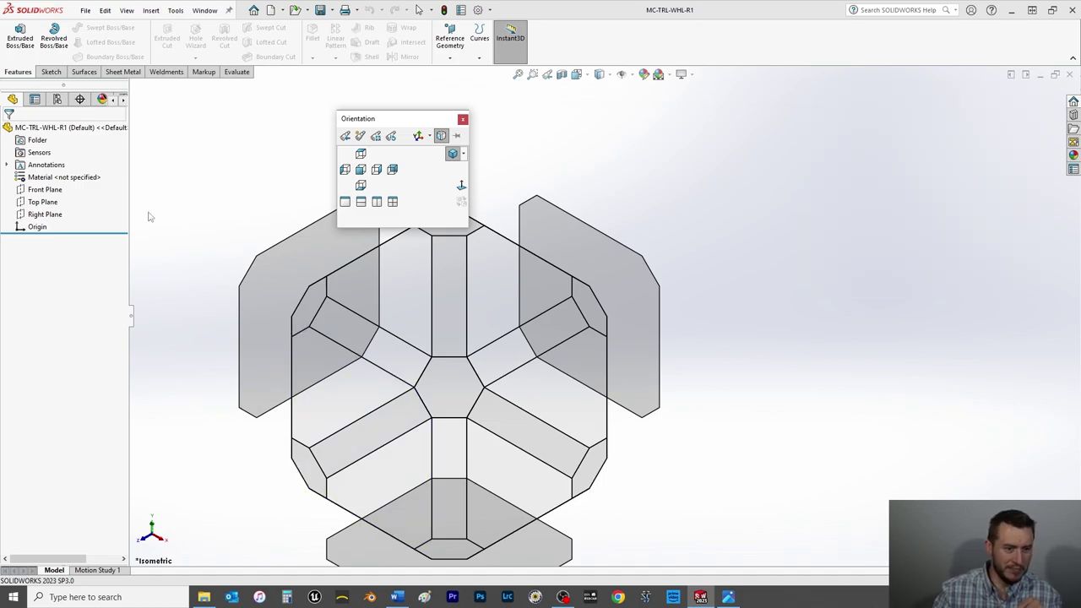
Step: Start a sketch on the Right Plane, viewed head-on, and draw a horizontal centerline from the origin toward positive Z
{"action": "left_click", "coordinate": [44, 214]}
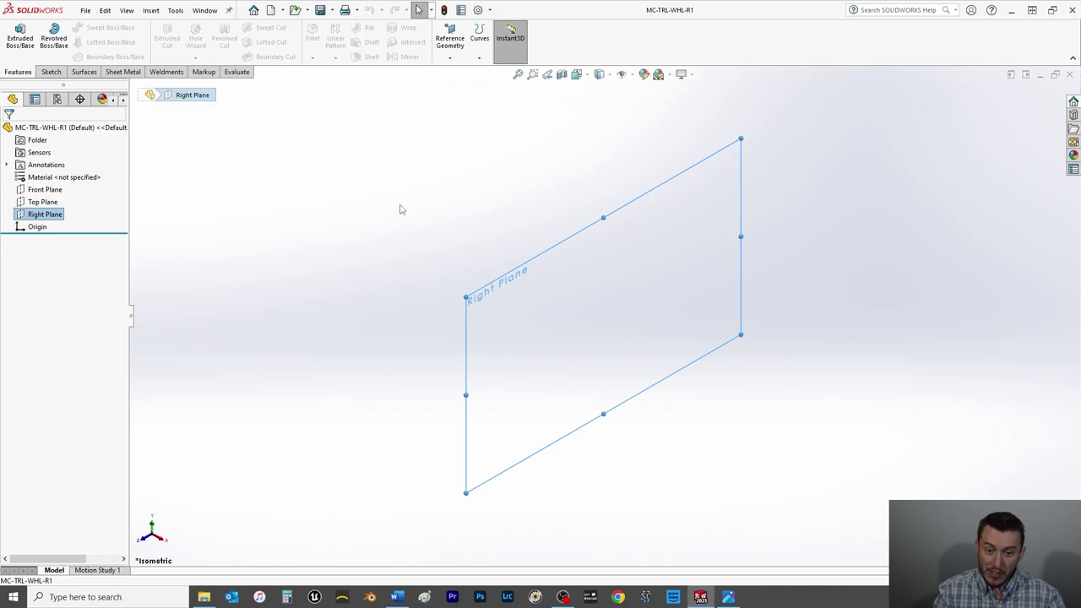
{"action": "key", "text": "ctrl+8"}
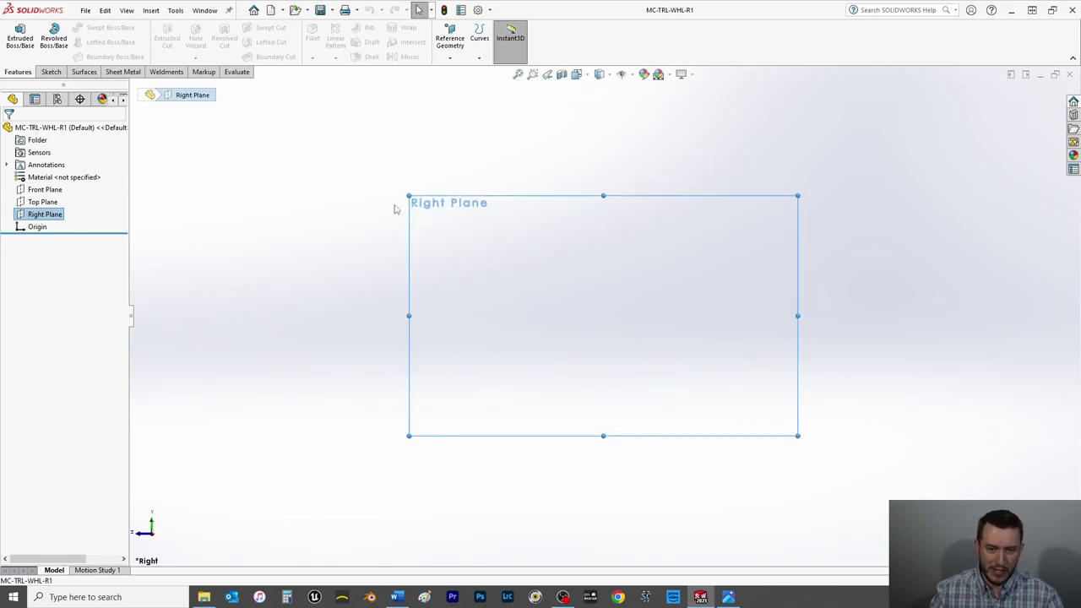
{"action": "key", "text": "space"}
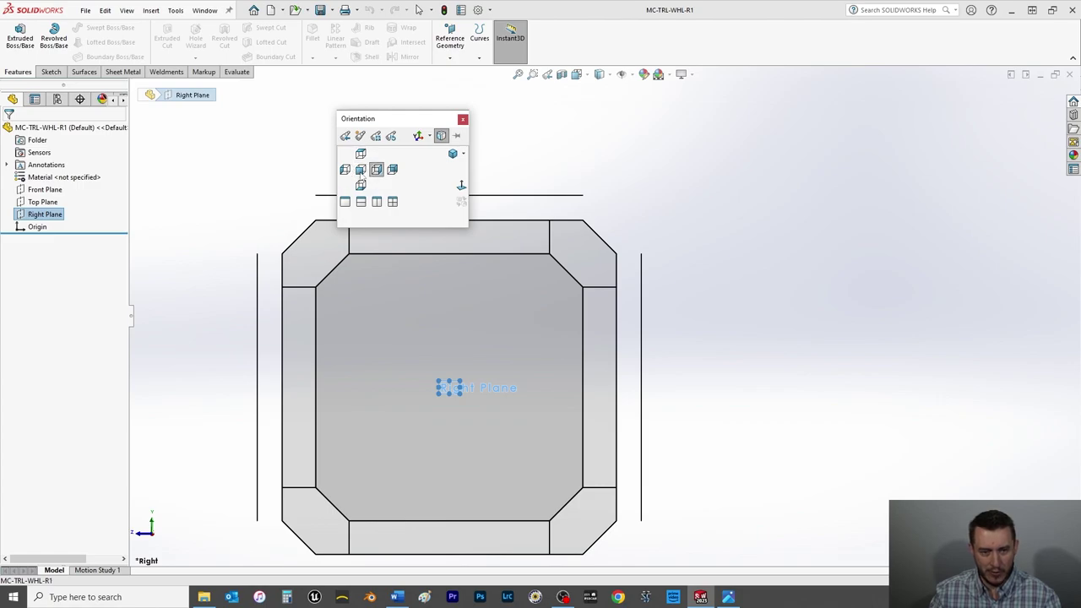
{"action": "left_click", "coordinate": [379, 172]}
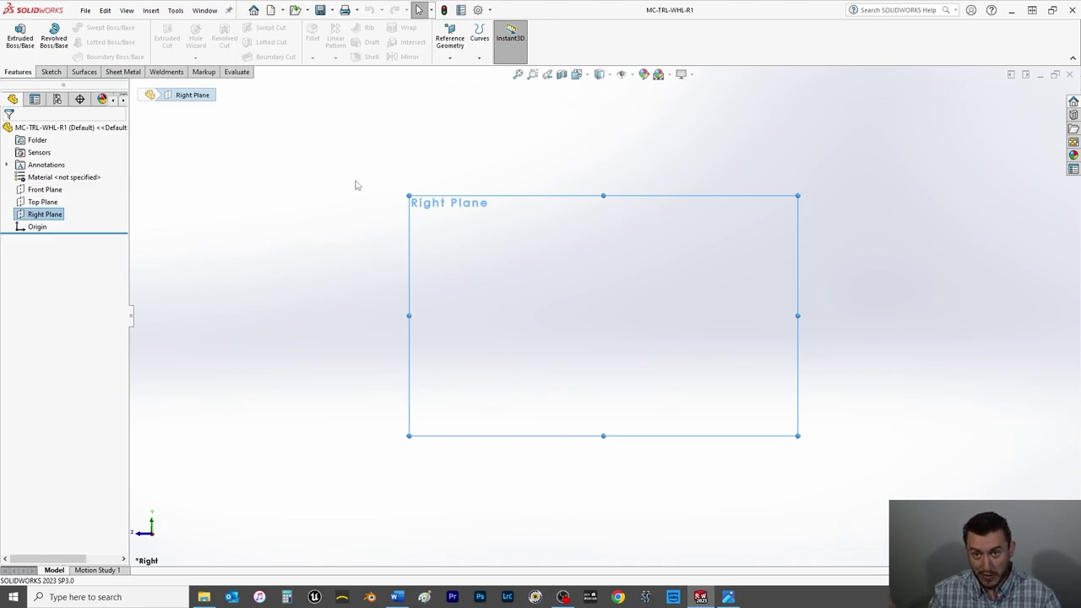
{"action": "left_click", "coordinate": [49, 72]}
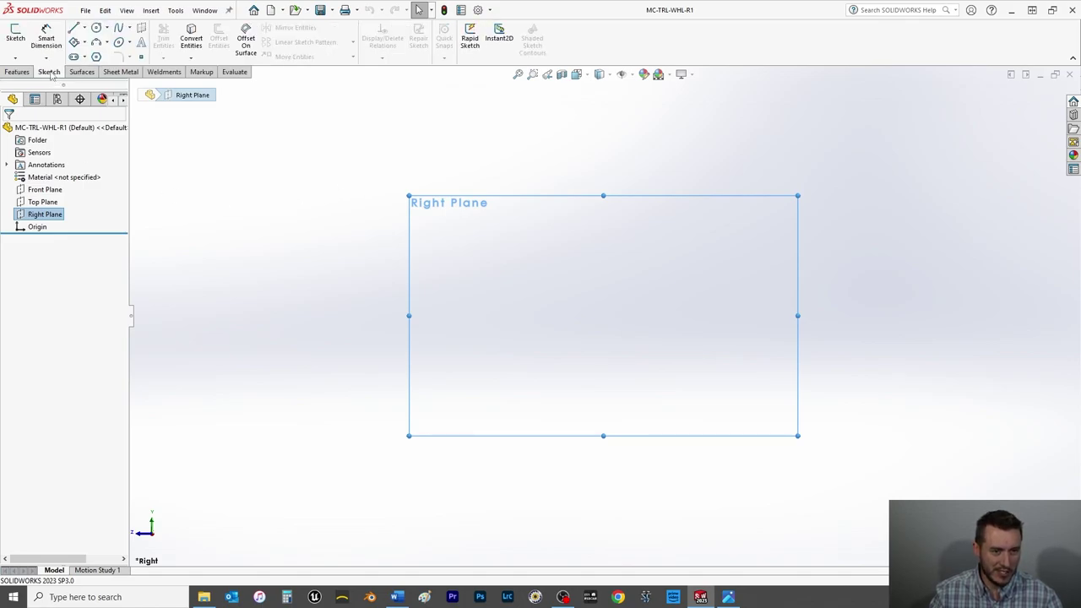
{"action": "left_click", "coordinate": [85, 28]}
{"action": "left_click", "coordinate": [101, 55]}
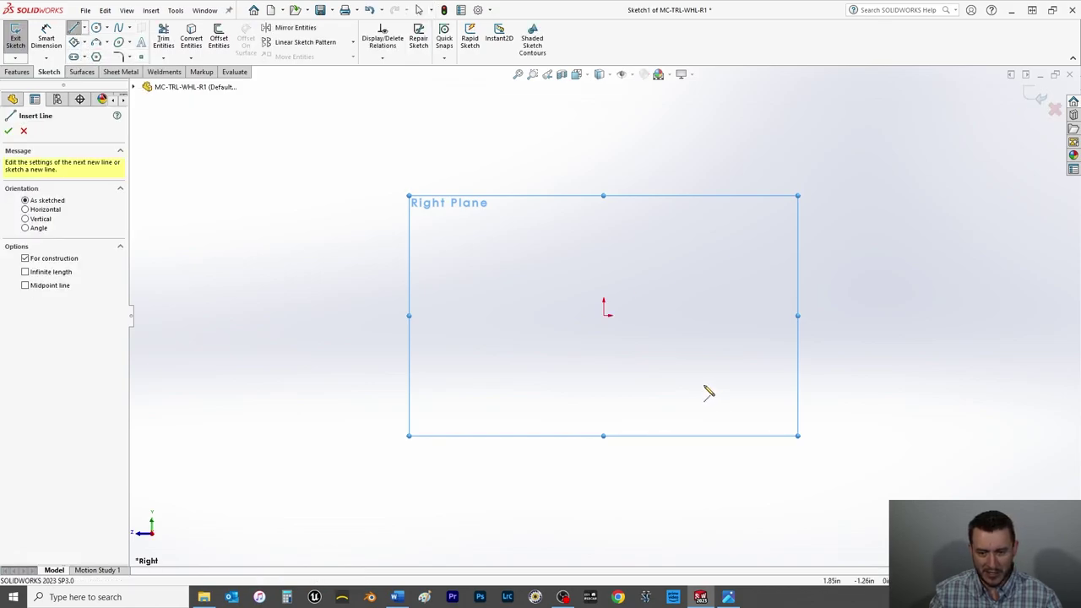
{"action": "left_click", "coordinate": [602, 316]}
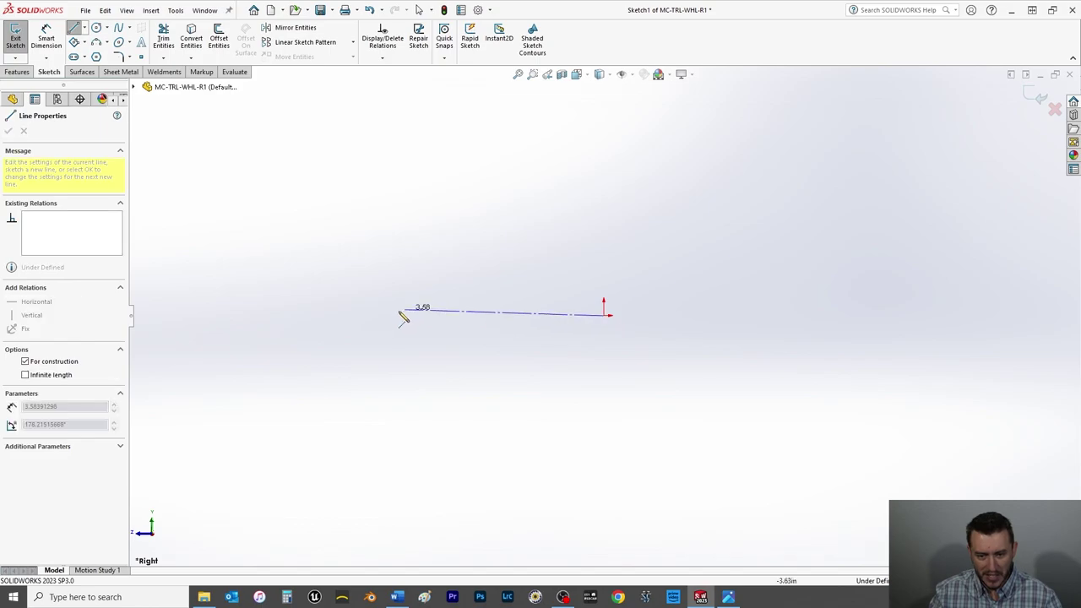
{"action": "left_click", "coordinate": [344, 319]}
{"action": "right_click", "coordinate": [314, 325]}
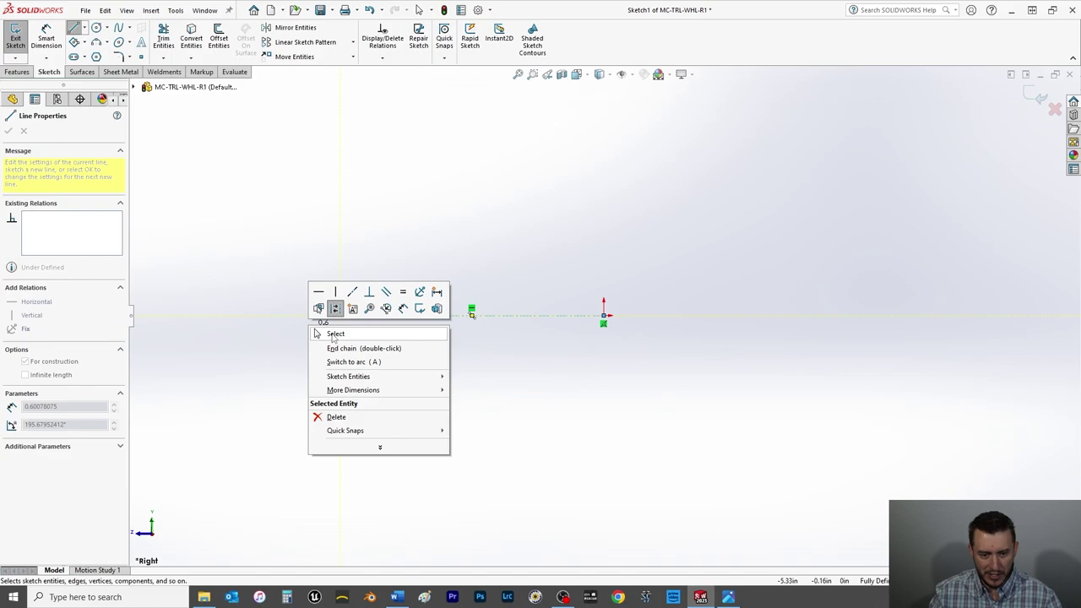
{"action": "left_click", "coordinate": [333, 334]}
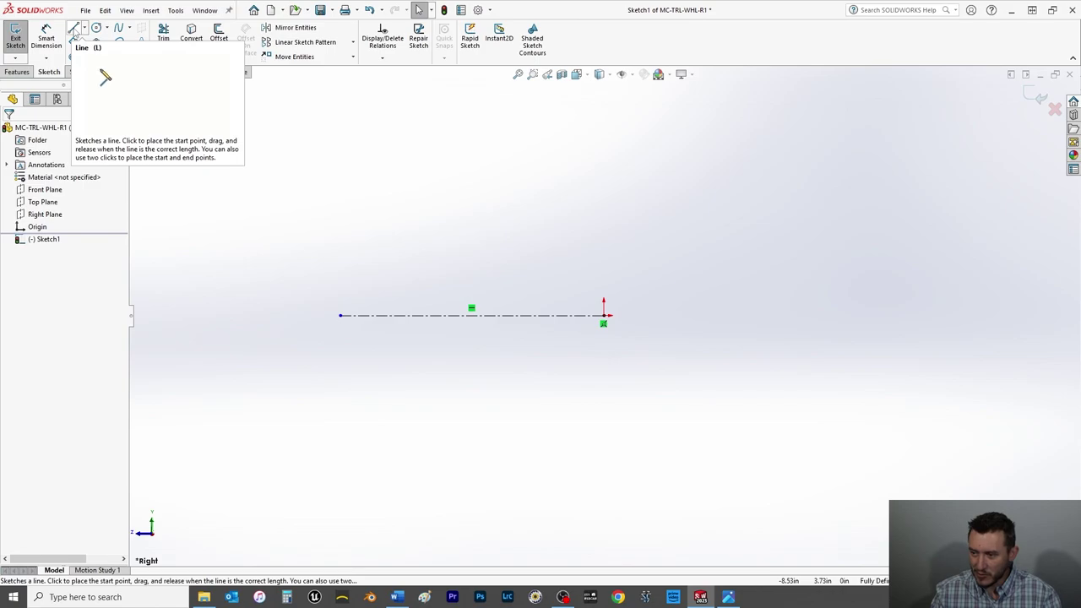
Step: Sketch a vertical midpoint line about 13.15 in long, centred on the origin
{"action": "left_click", "coordinate": [74, 30]}
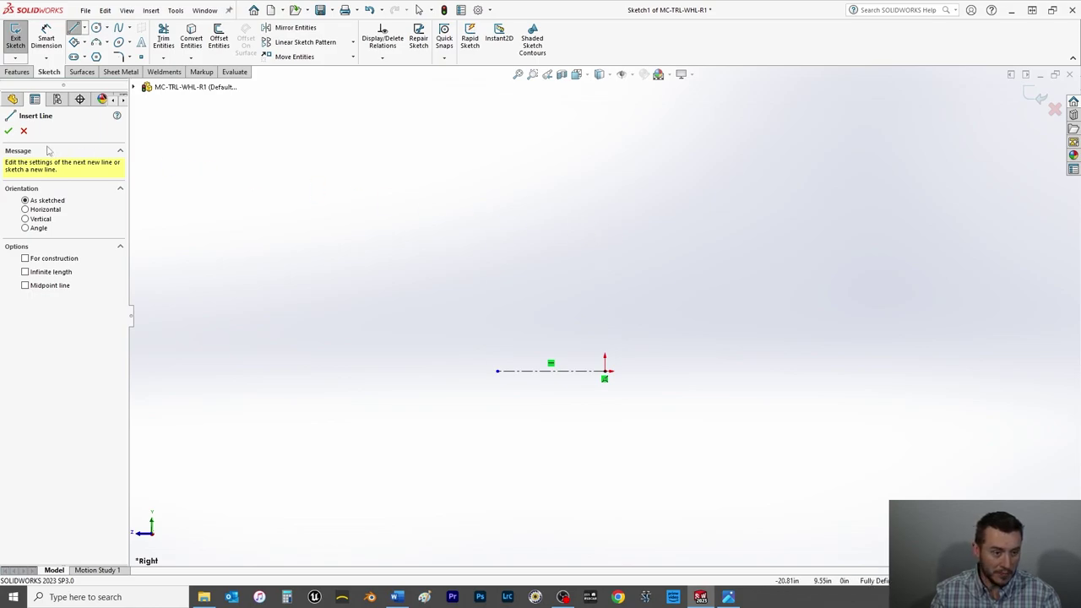
{"action": "left_click", "coordinate": [23, 131]}
{"action": "left_click", "coordinate": [84, 28]}
{"action": "left_click", "coordinate": [76, 73]}
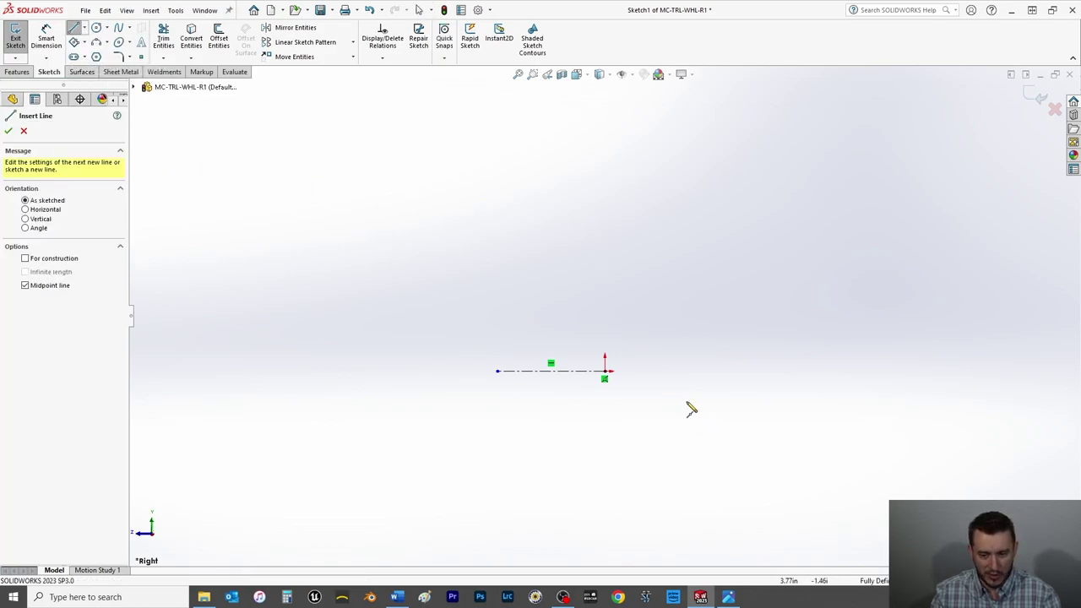
{"action": "left_click", "coordinate": [604, 372]}
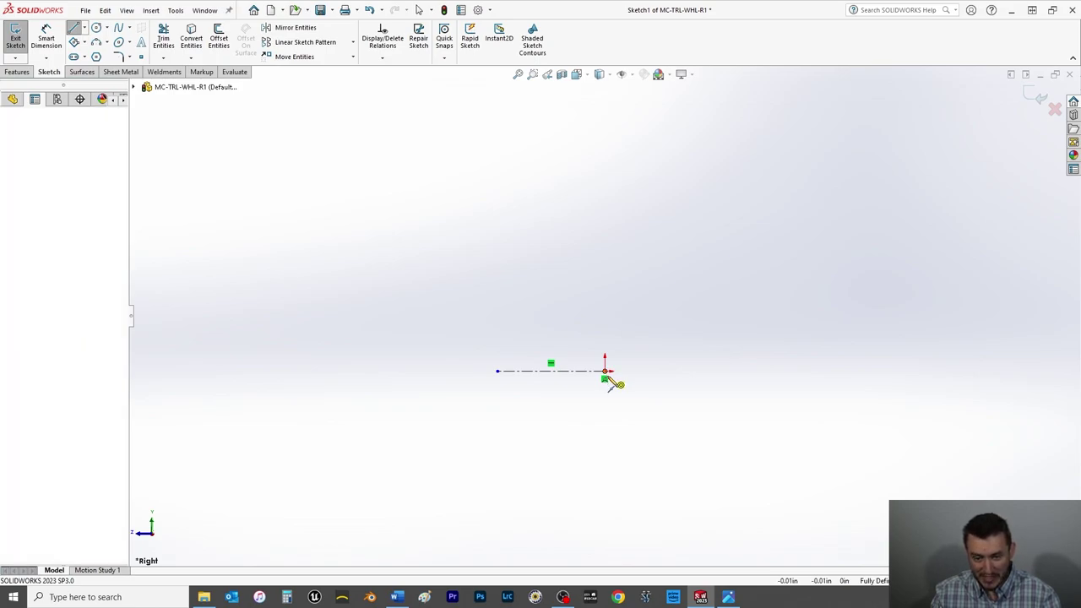
{"action": "left_click", "coordinate": [605, 528]}
{"action": "right_click", "coordinate": [518, 480]}
{"action": "left_click", "coordinate": [532, 474]}
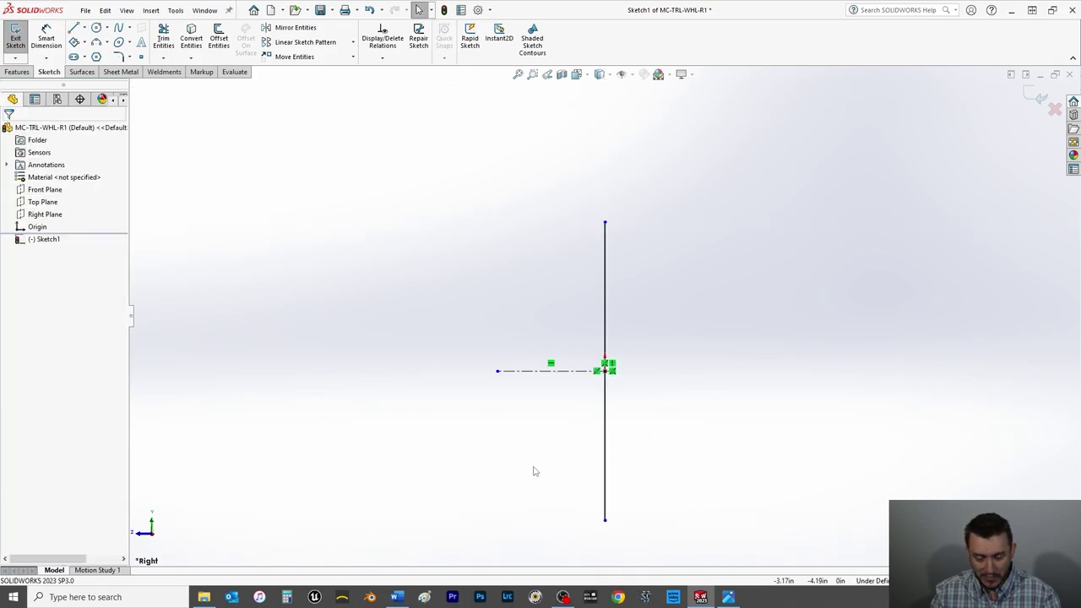
Step: Convert the vertical line through the origin to construction geometry
{"action": "right_click", "coordinate": [606, 263]}
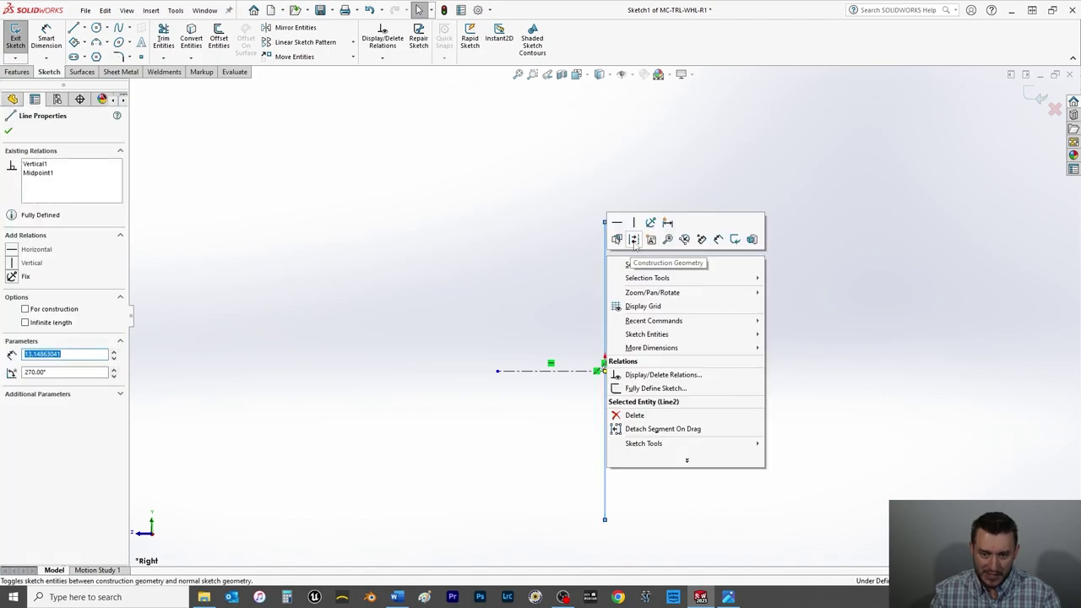
{"action": "left_click", "coordinate": [635, 240]}
{"action": "left_click", "coordinate": [635, 247]}
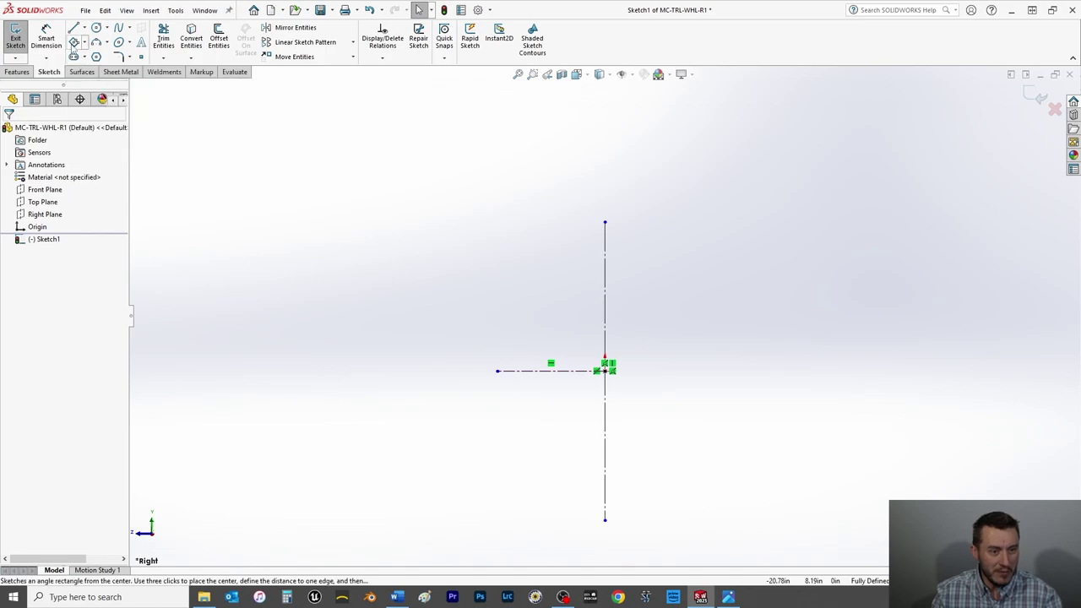
Step: Sketch a horizontal midpoint line about 8.08 in long centred on the vertical line's upper endpoint, and convert it to construction geometry
{"action": "left_click", "coordinate": [74, 29]}
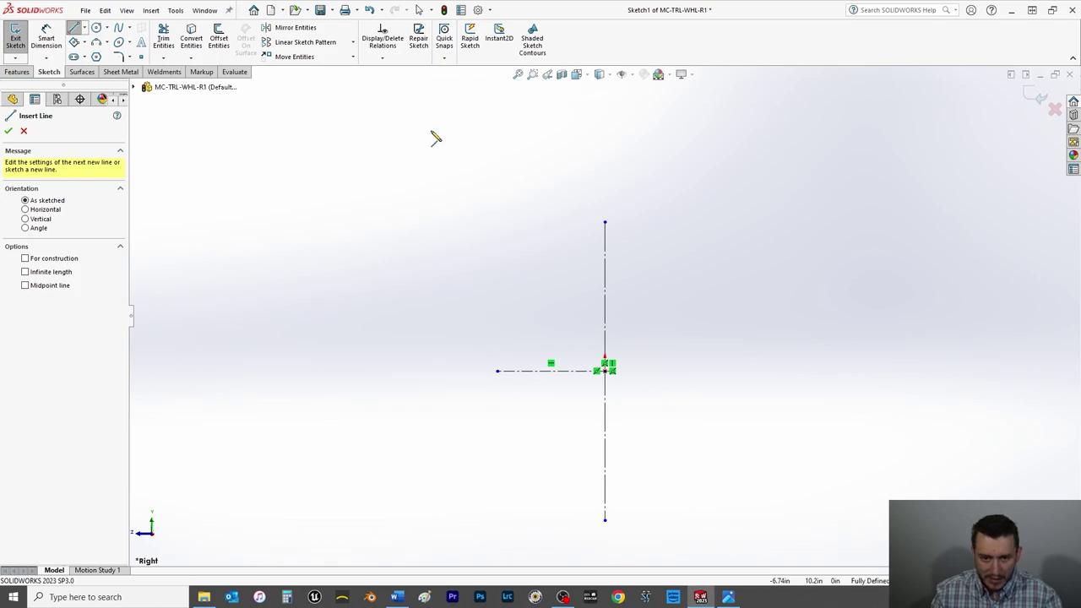
{"action": "left_click", "coordinate": [84, 28]}
{"action": "left_click", "coordinate": [99, 69]}
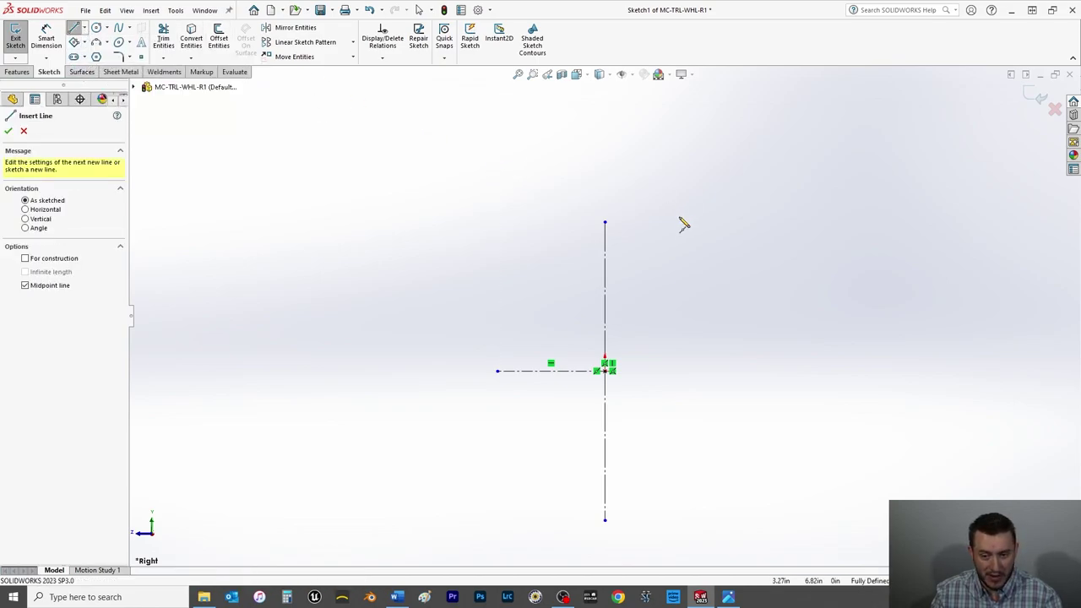
{"action": "left_click", "coordinate": [605, 222]}
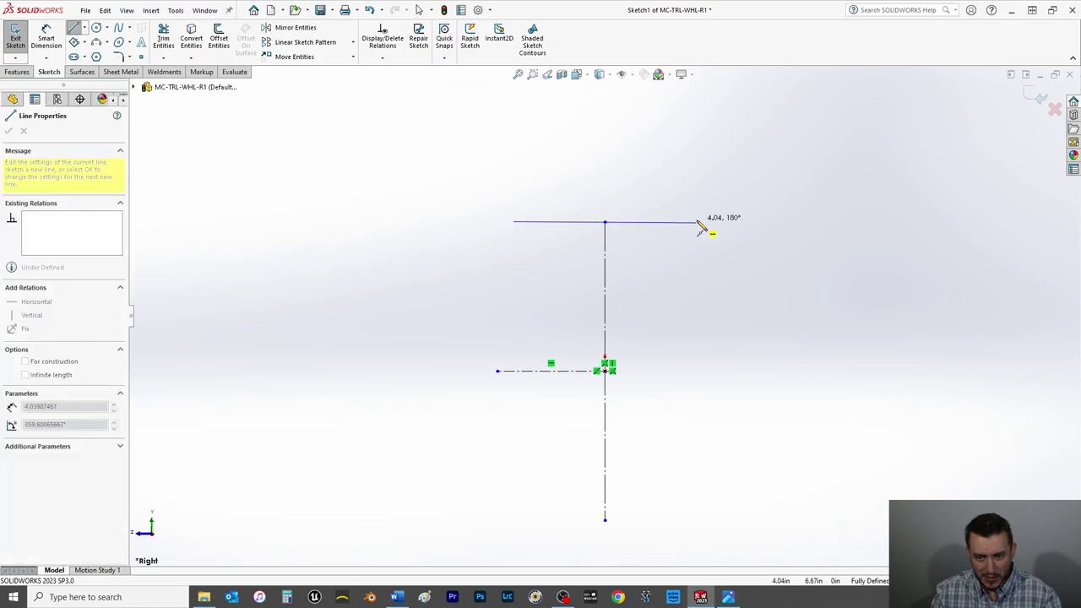
{"action": "left_click", "coordinate": [696, 222]}
{"action": "right_click", "coordinate": [688, 184]}
{"action": "left_click", "coordinate": [670, 188]}
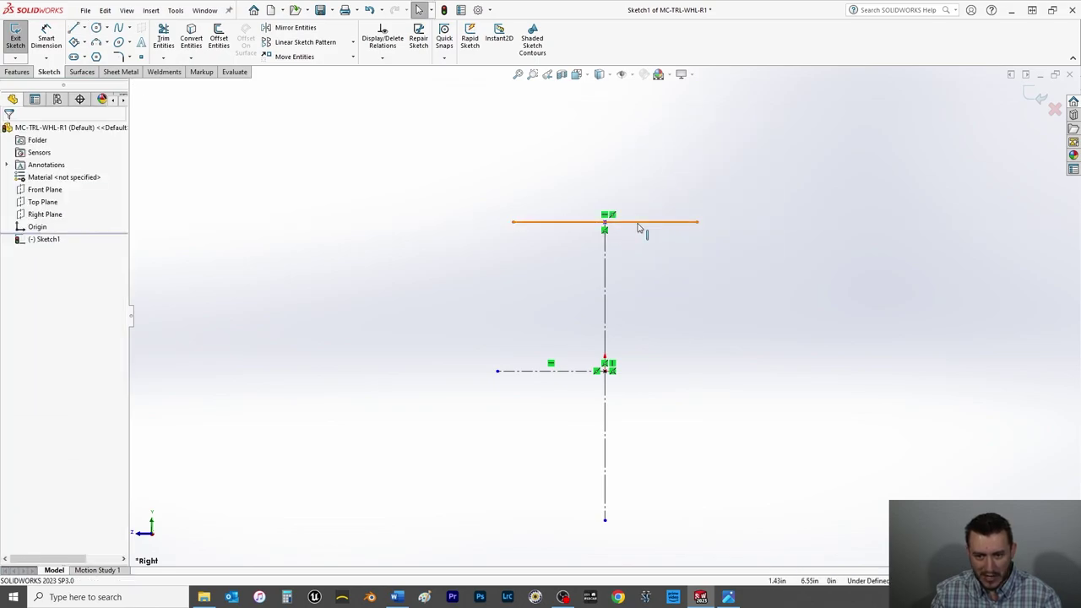
{"action": "left_click", "coordinate": [639, 222]}
{"action": "left_click", "coordinate": [687, 191]}
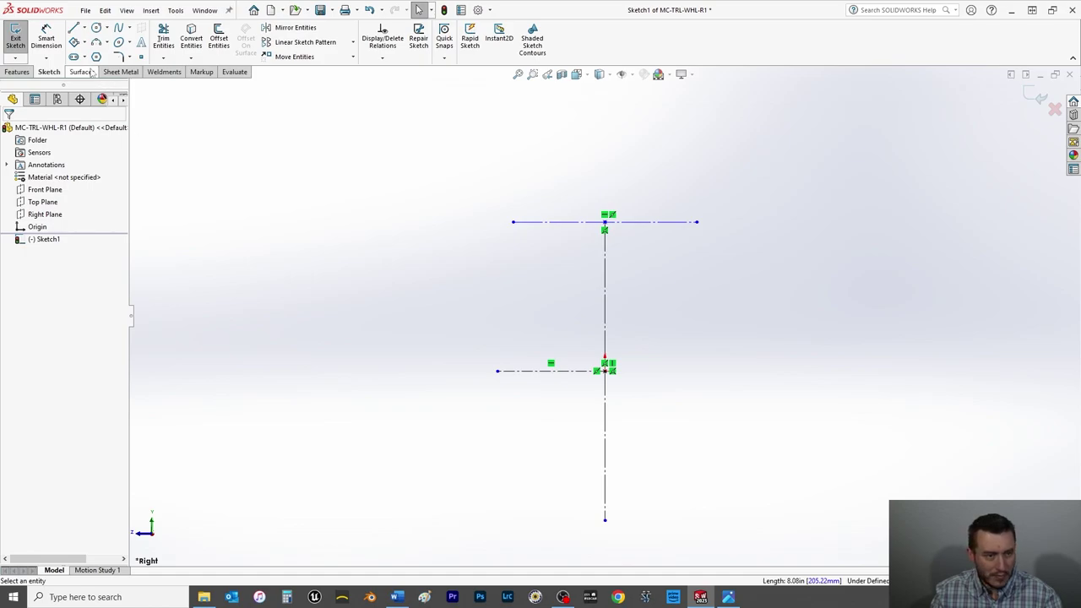
Step: Dimension the vertical construction line's length and set it to 13.5 in
{"action": "left_click", "coordinate": [46, 38]}
{"action": "left_click", "coordinate": [603, 322]}
{"action": "left_click", "coordinate": [797, 369]}
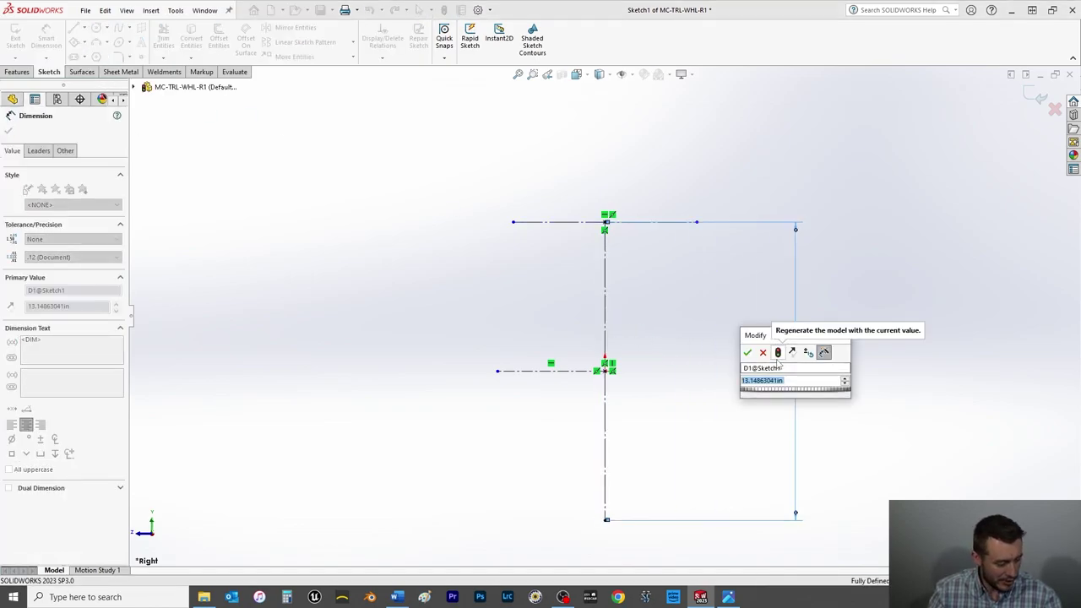
{"action": "type", "text": "13.5"}
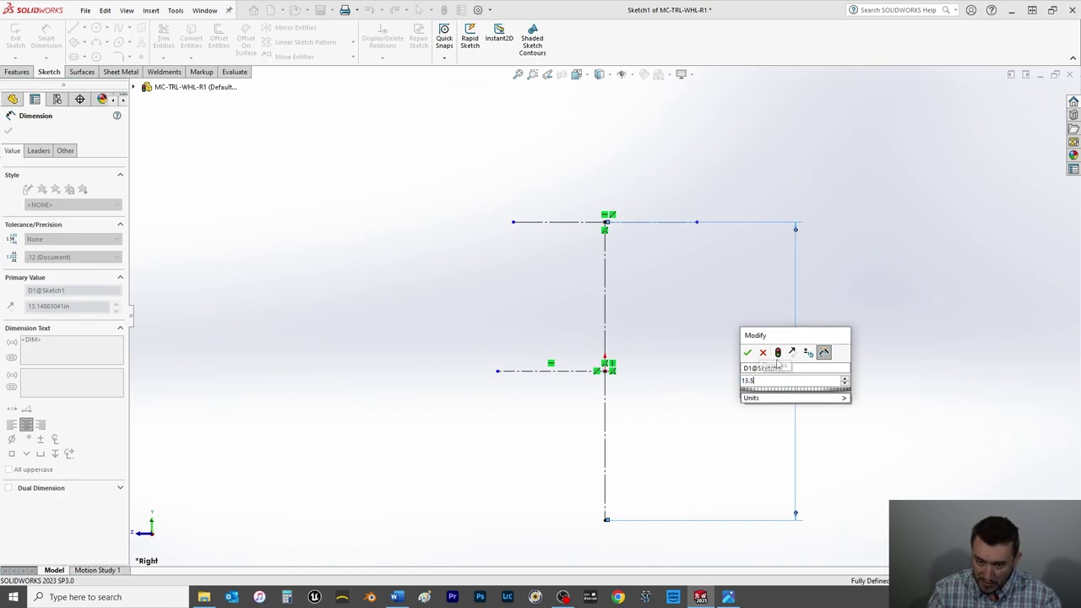
{"action": "key", "text": "Return"}
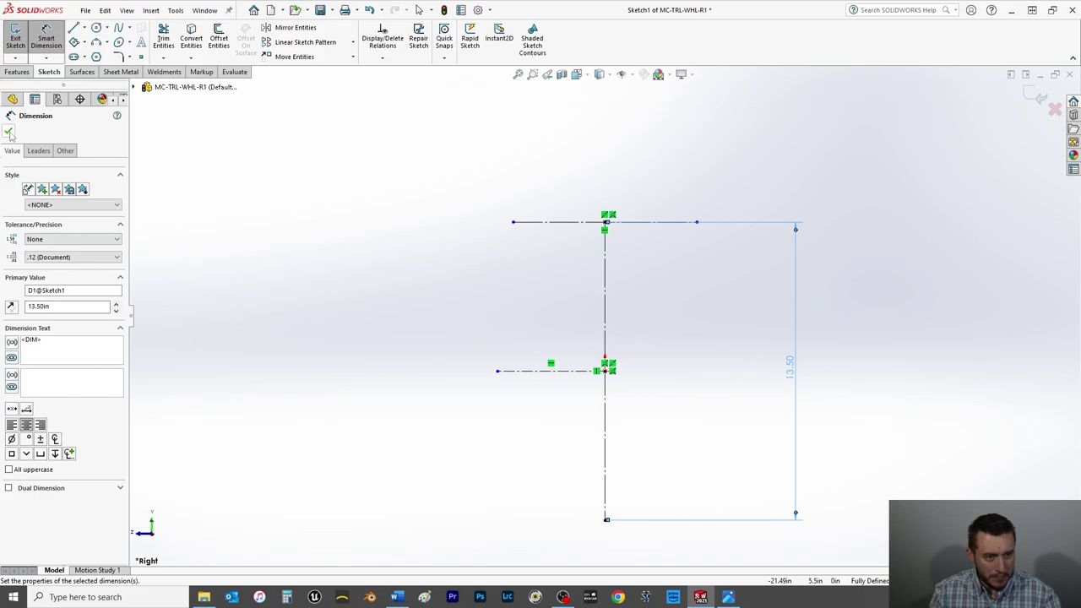
{"action": "key", "text": "Escape"}
Step: Dimension the upper horizontal construction line's length and set it to 5 in
{"action": "scroll", "coordinate": [612, 391], "scroll_direction": "up", "scroll_amount": 4}
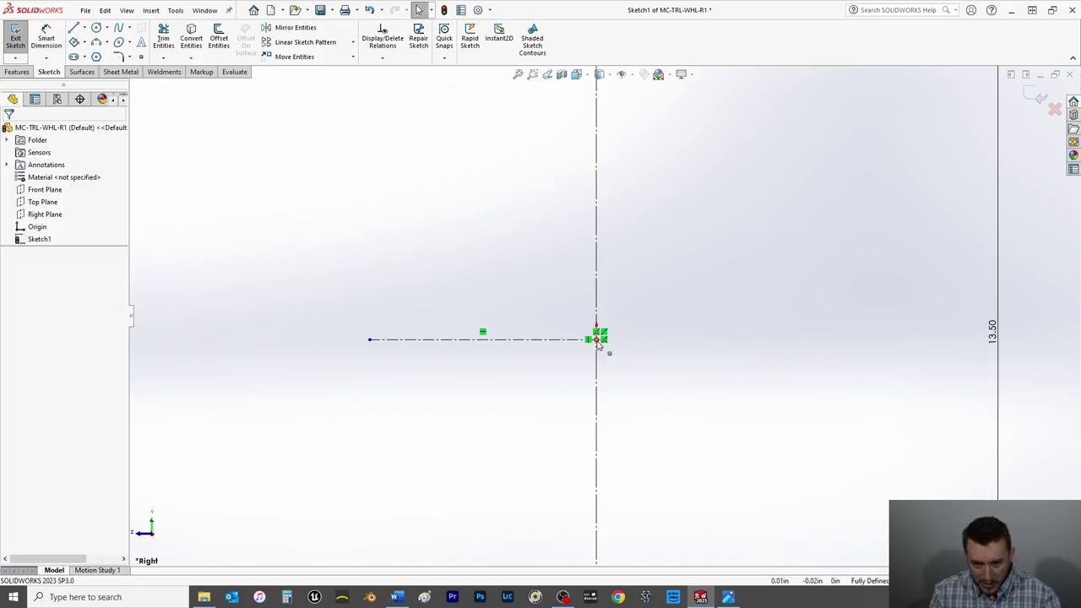
{"action": "scroll", "coordinate": [605, 352], "scroll_direction": "down", "scroll_amount": 4}
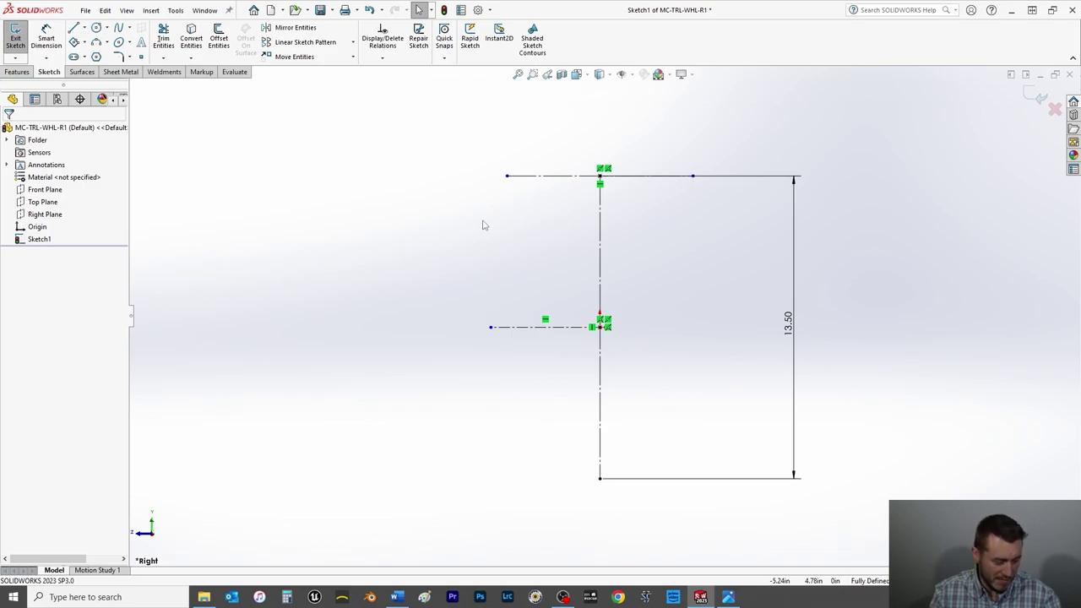
{"action": "left_click", "coordinate": [47, 38]}
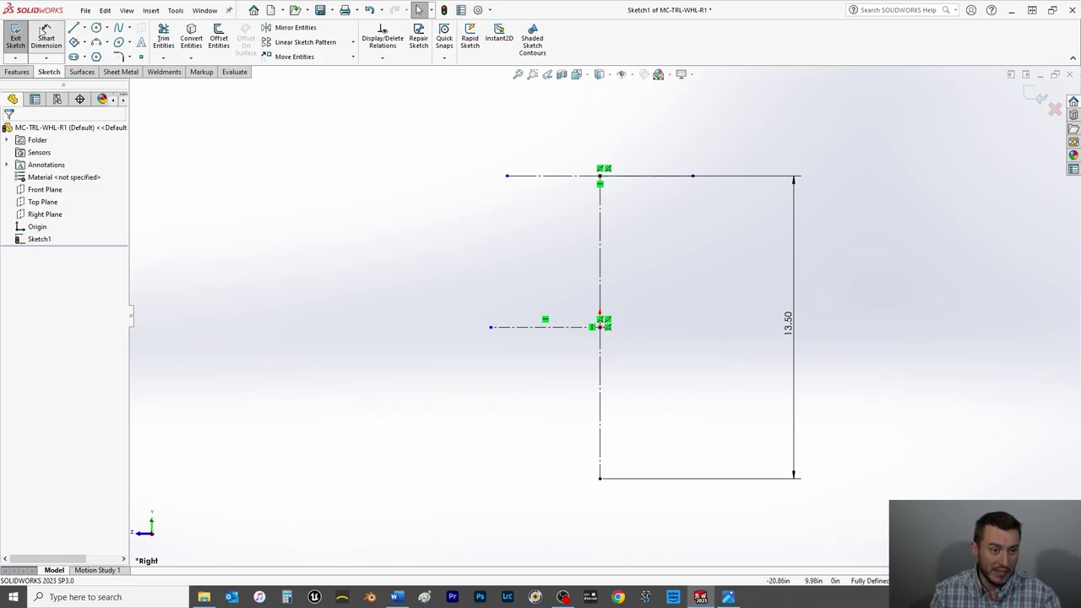
{"action": "left_click", "coordinate": [567, 175]}
{"action": "left_click", "coordinate": [569, 120]}
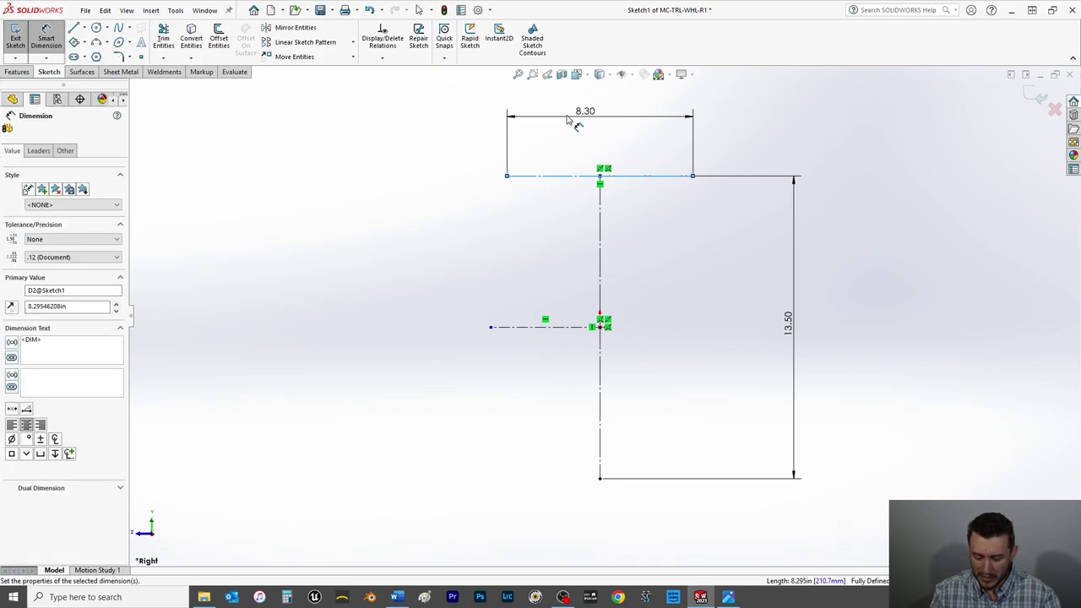
{"action": "type", "text": "5"}
{"action": "key", "text": "Return"}
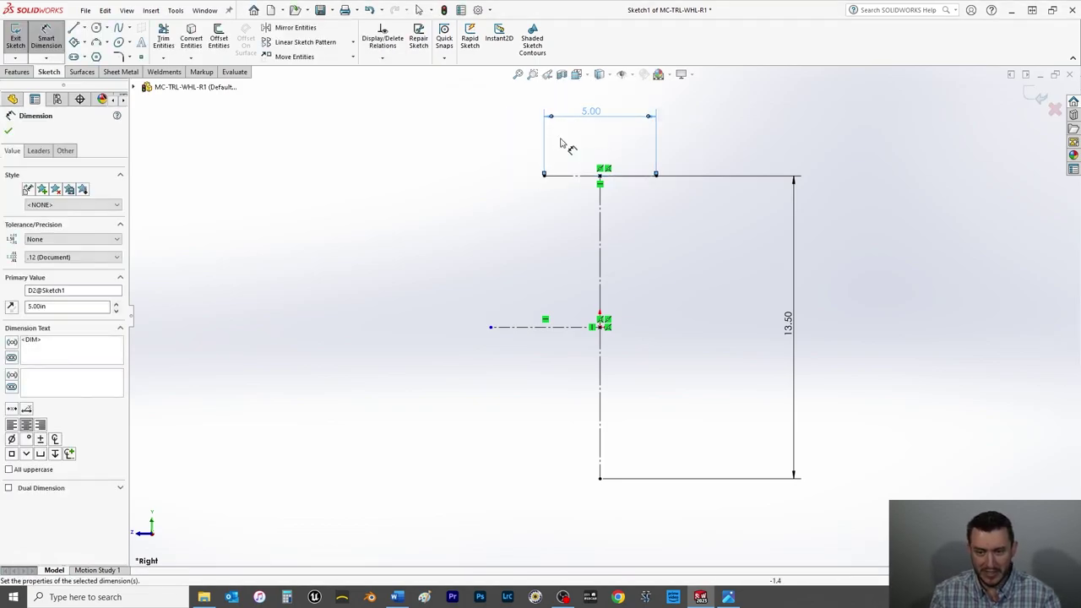
{"action": "left_click", "coordinate": [8, 130]}
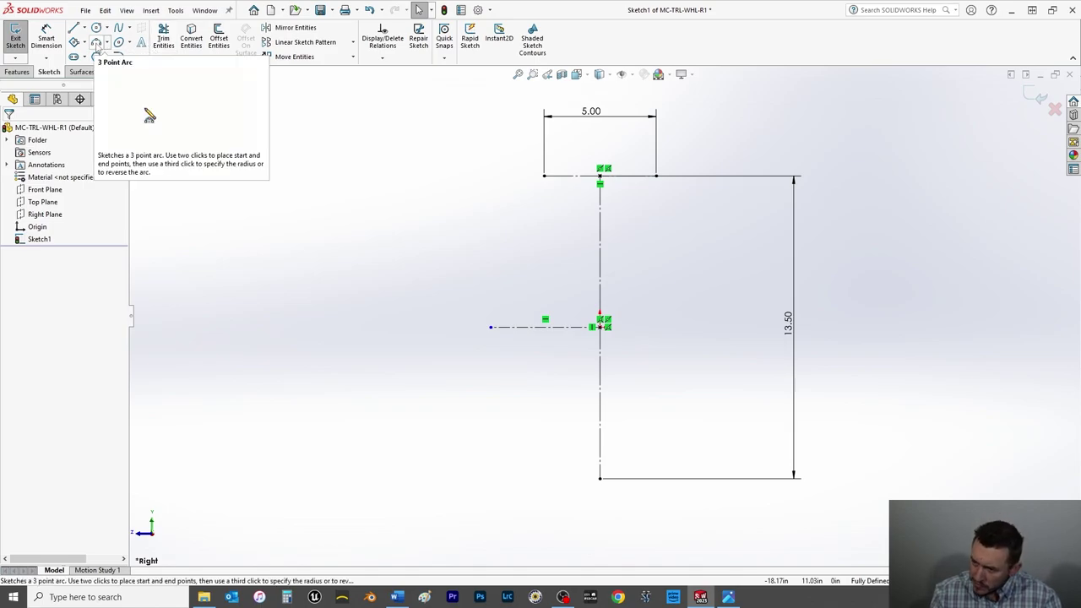
{"action": "left_click", "coordinate": [96, 44]}
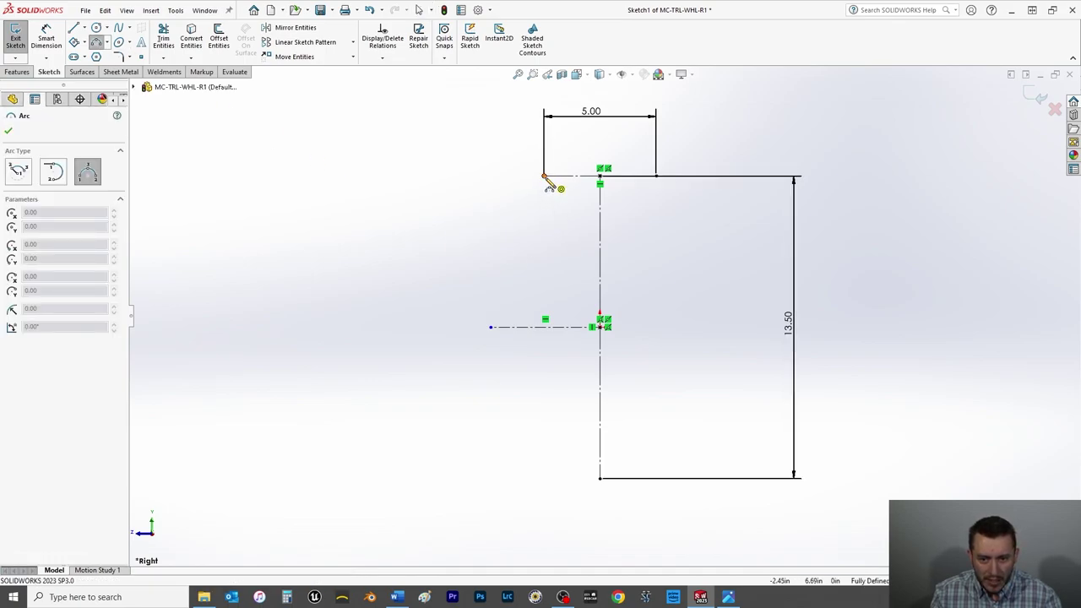
{"action": "left_click", "coordinate": [544, 177]}
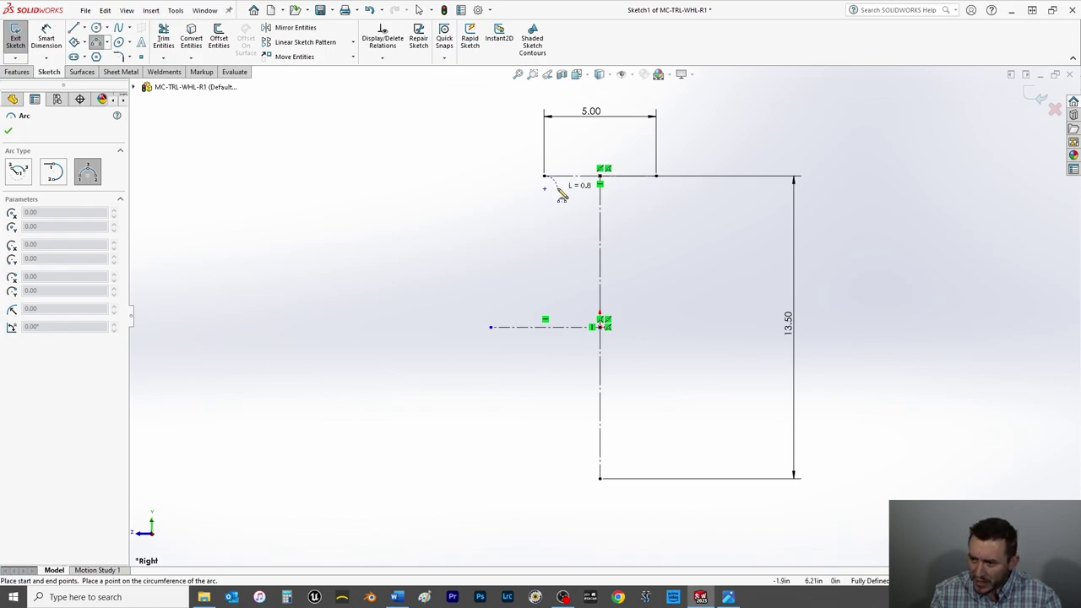
{"action": "left_click", "coordinate": [556, 189]}
{"action": "scroll", "coordinate": [558, 184], "scroll_direction": "down", "scroll_amount": 8}
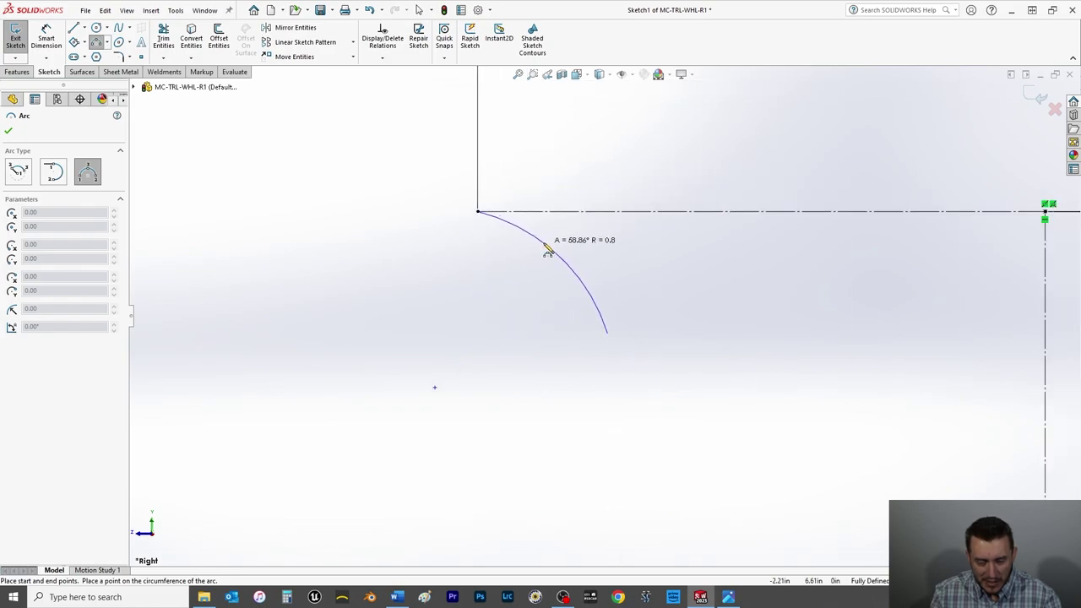
{"action": "left_click", "coordinate": [558, 254]}
{"action": "right_click", "coordinate": [457, 278]}
{"action": "left_click", "coordinate": [470, 279]}
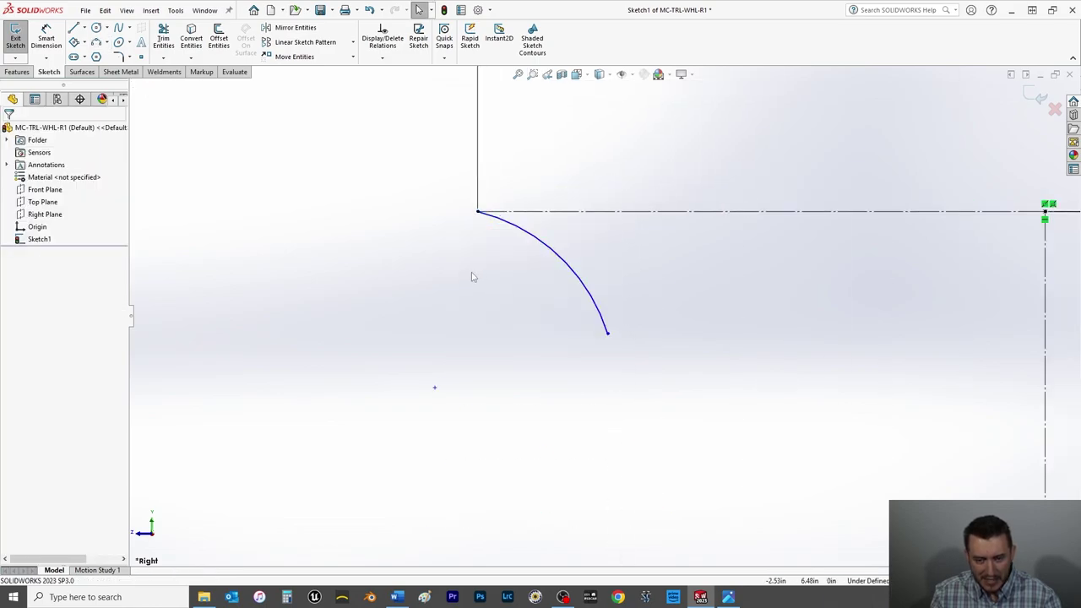
{"action": "key", "text": "z"}
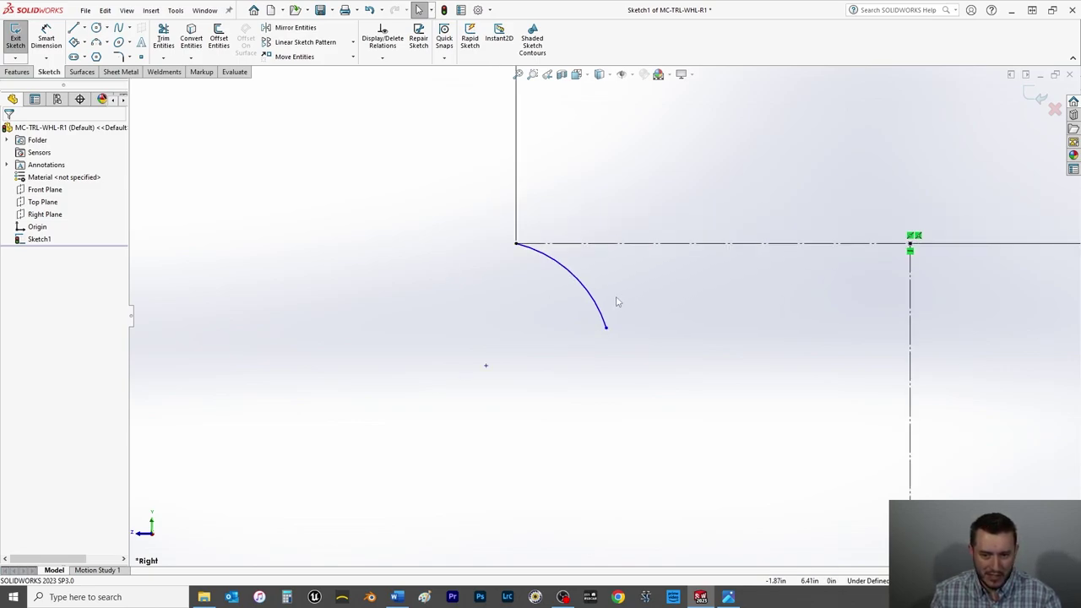
{"action": "left_click", "coordinate": [600, 317]}
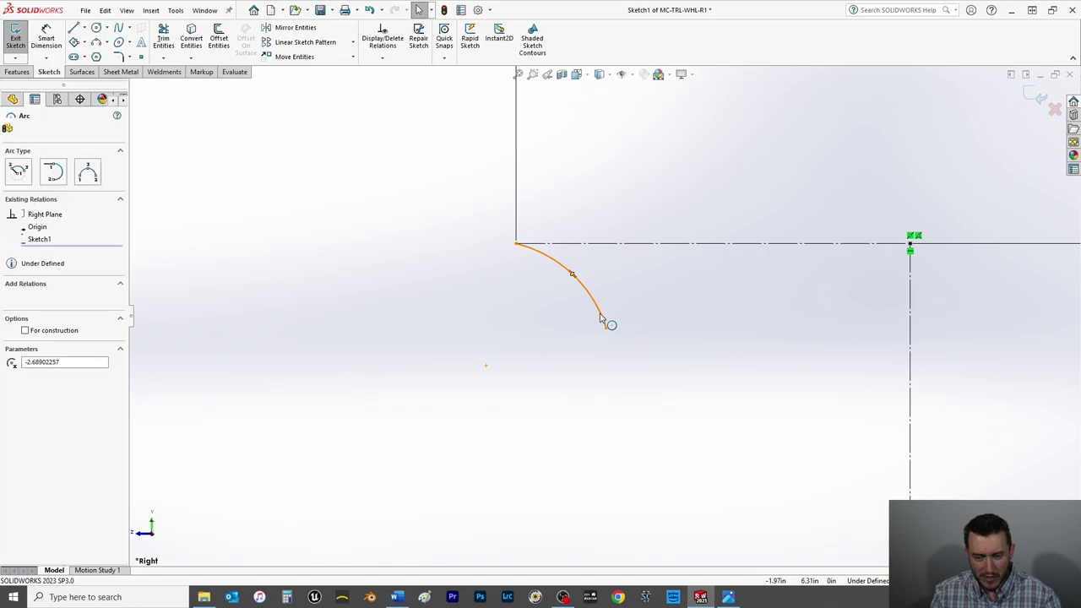
{"action": "key", "text": "Delete"}
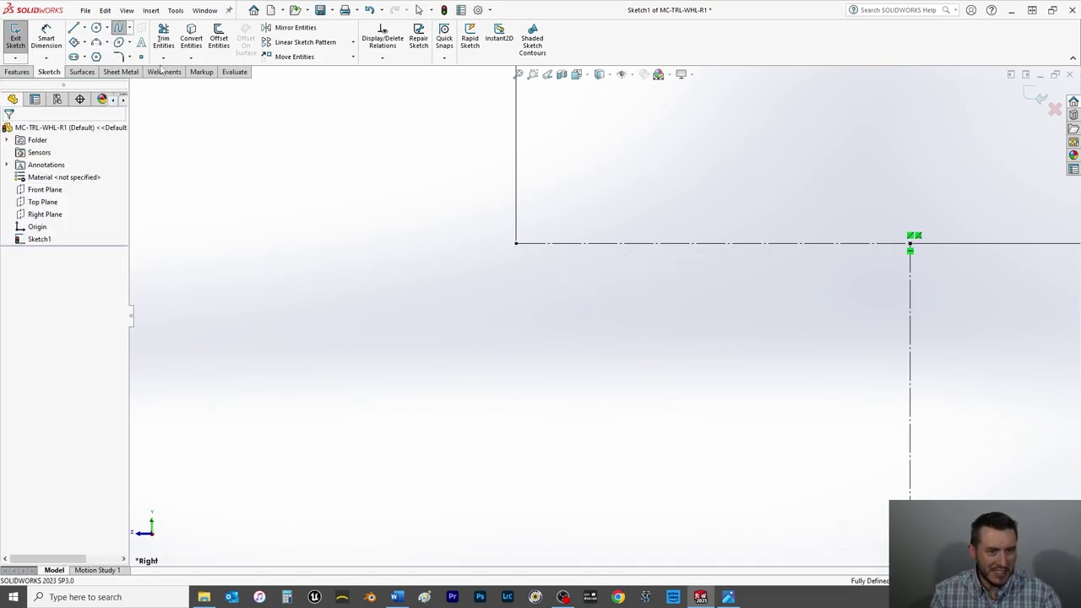
Step: Sketch a two-point spline about 0.53 in long descending inward from the 5 in line's left endpoint, and bow it outward with its tangent handles
{"action": "left_click", "coordinate": [517, 244]}
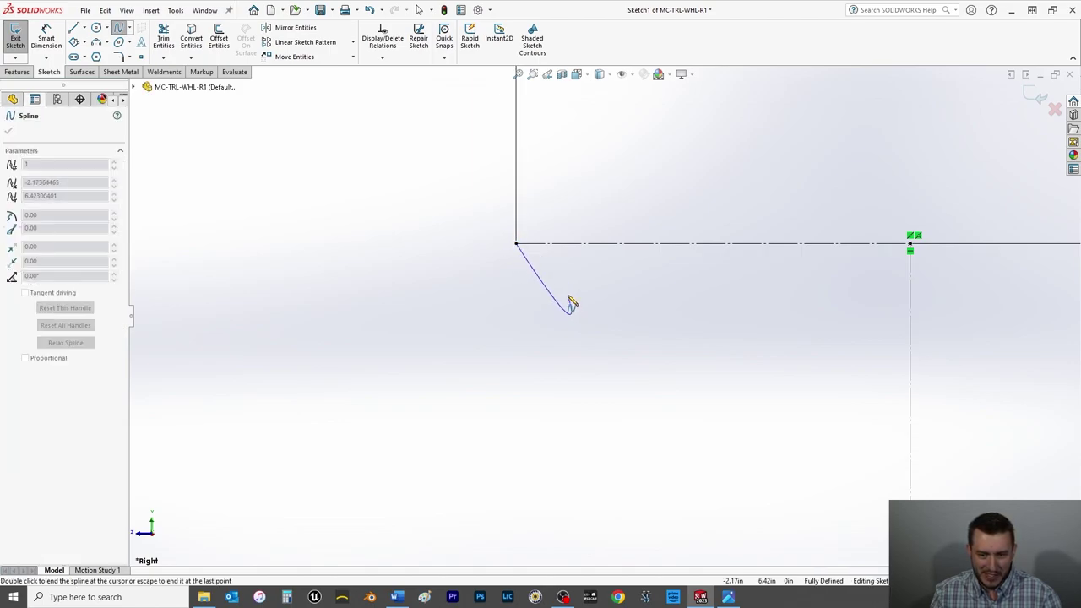
{"action": "right_click", "coordinate": [576, 317]}
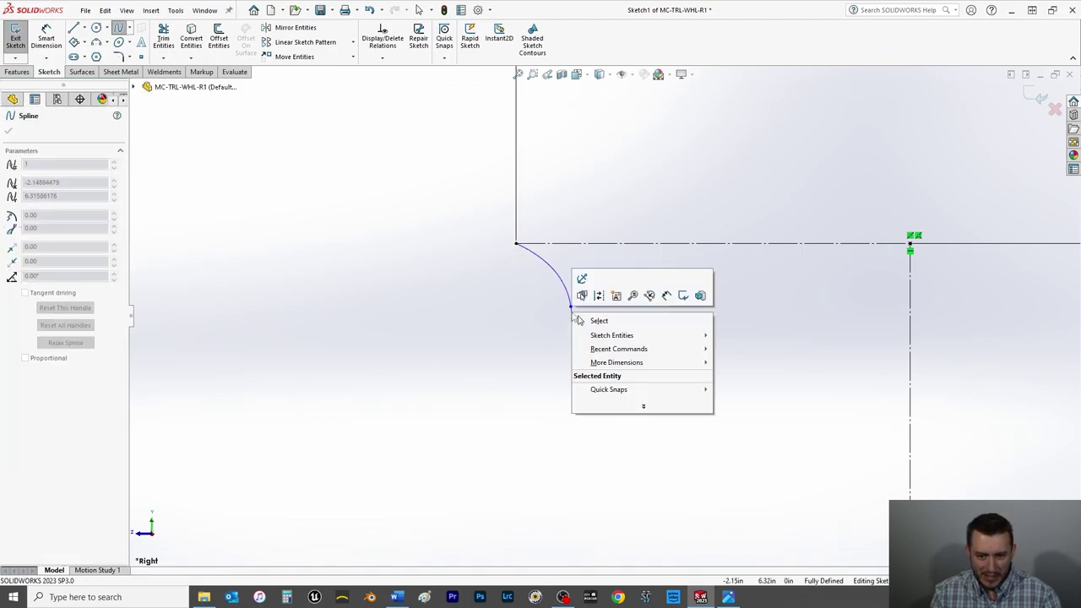
{"action": "left_click", "coordinate": [591, 323]}
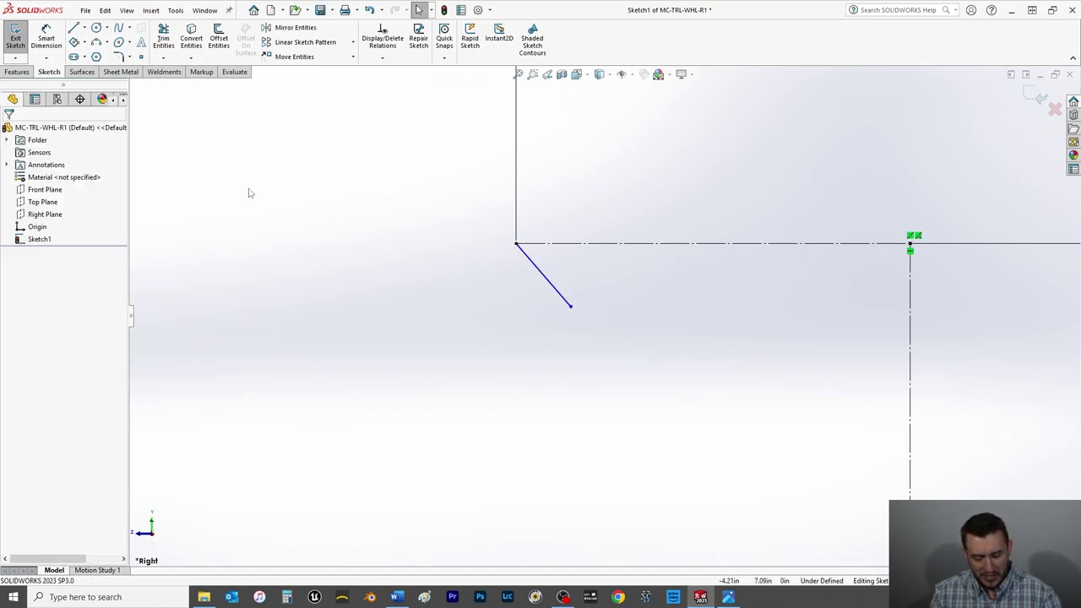
{"action": "left_click", "coordinate": [544, 280]}
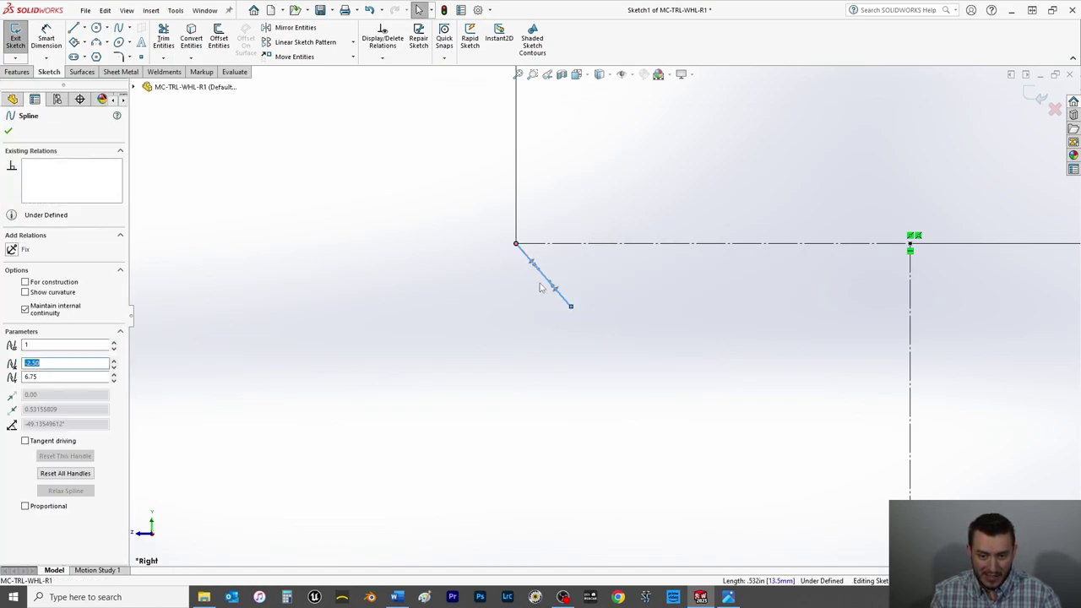
{"action": "mouse_move", "coordinate": [558, 289]}
{"action": "left_mouse_down"}
{"action": "mouse_move", "coordinate": [566, 283]}
{"action": "mouse_move", "coordinate": [553, 254]}
{"action": "mouse_move", "coordinate": [547, 272]}
{"action": "mouse_move", "coordinate": [567, 292]}
{"action": "mouse_move", "coordinate": [554, 285]}
{"action": "left_mouse_up"}
{"action": "left_click", "coordinate": [9, 132]}
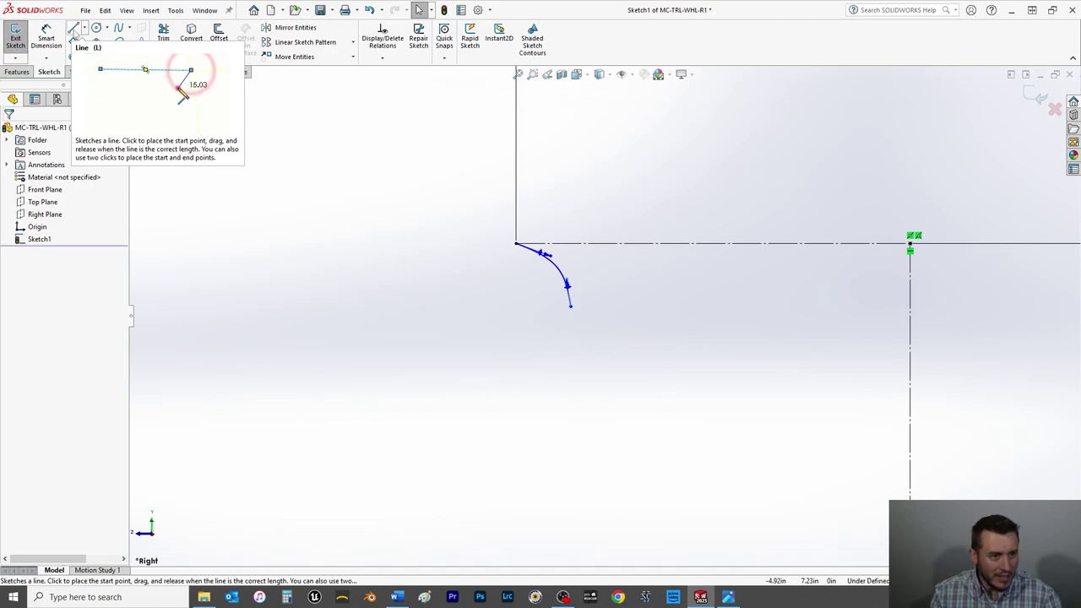
Step: Sketch two connected lines from the spline's lower end: one about 0.58 in long sloping gently down, then one about 0.3 in long descending steeply
{"action": "left_click", "coordinate": [74, 30]}
{"action": "left_click", "coordinate": [569, 306]}
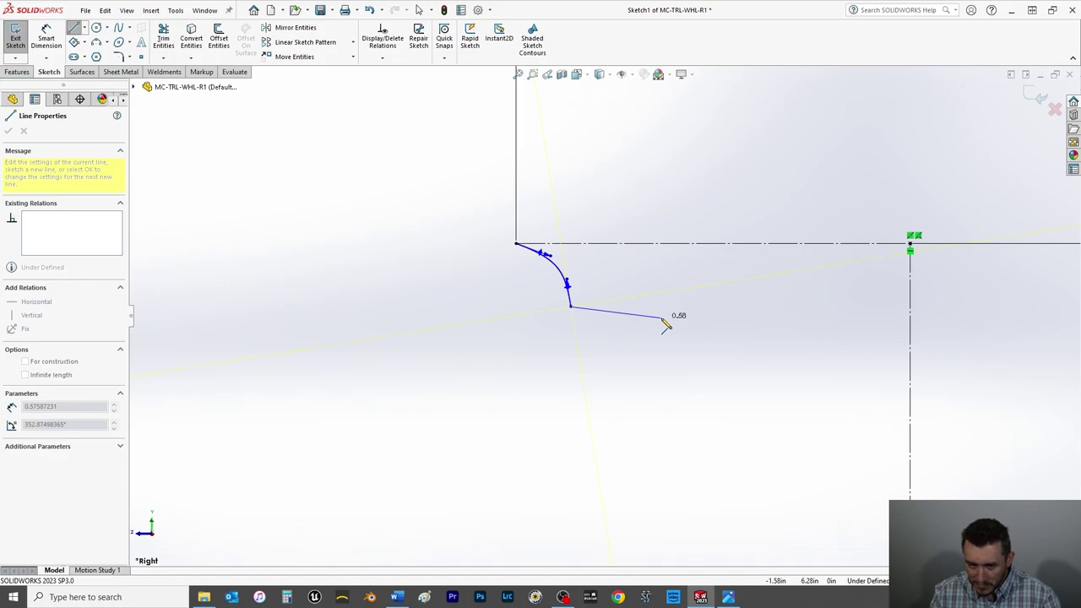
{"action": "double_click", "coordinate": [662, 319]}
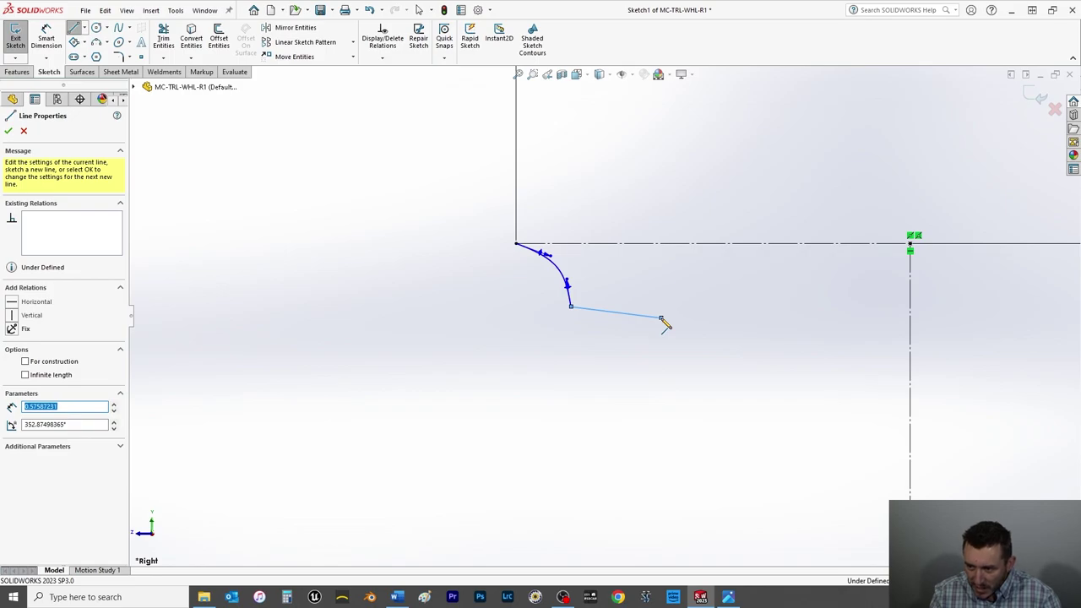
{"action": "left_click", "coordinate": [662, 320]}
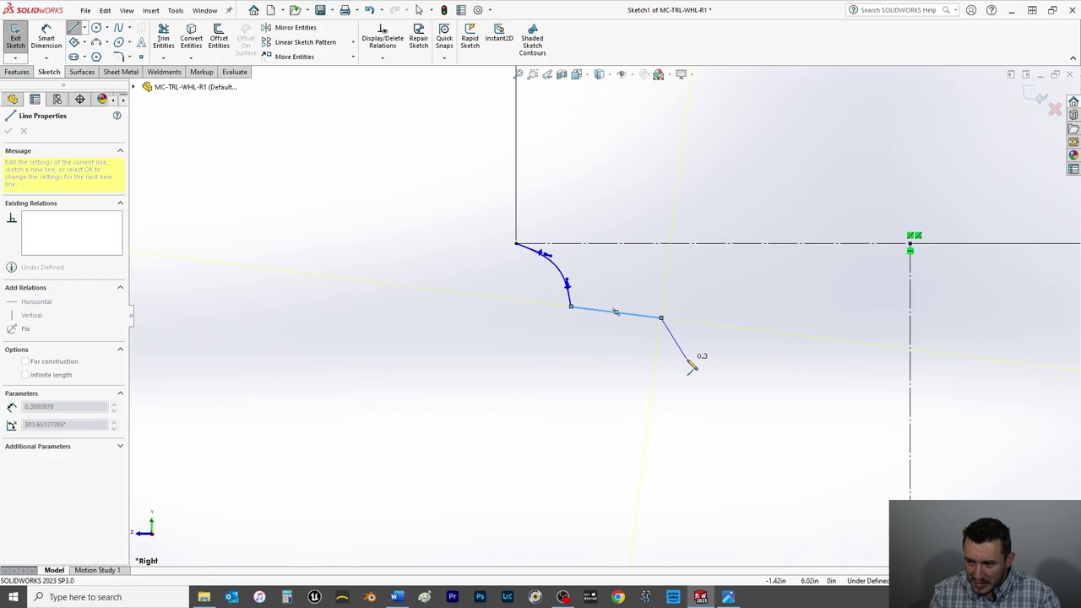
{"action": "right_click", "coordinate": [688, 380]}
{"action": "left_click", "coordinate": [704, 381]}
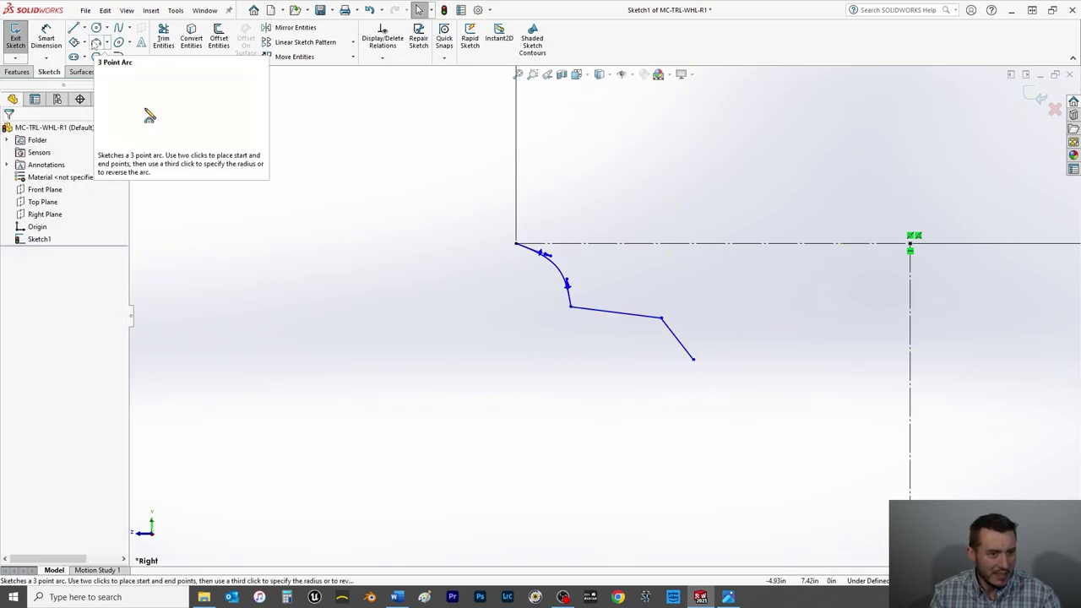
Step: Sketch a two-point spline about 0.21 in long from the steep line's lower end, and bow it outward with its start tangent handle
{"action": "left_click", "coordinate": [119, 27]}
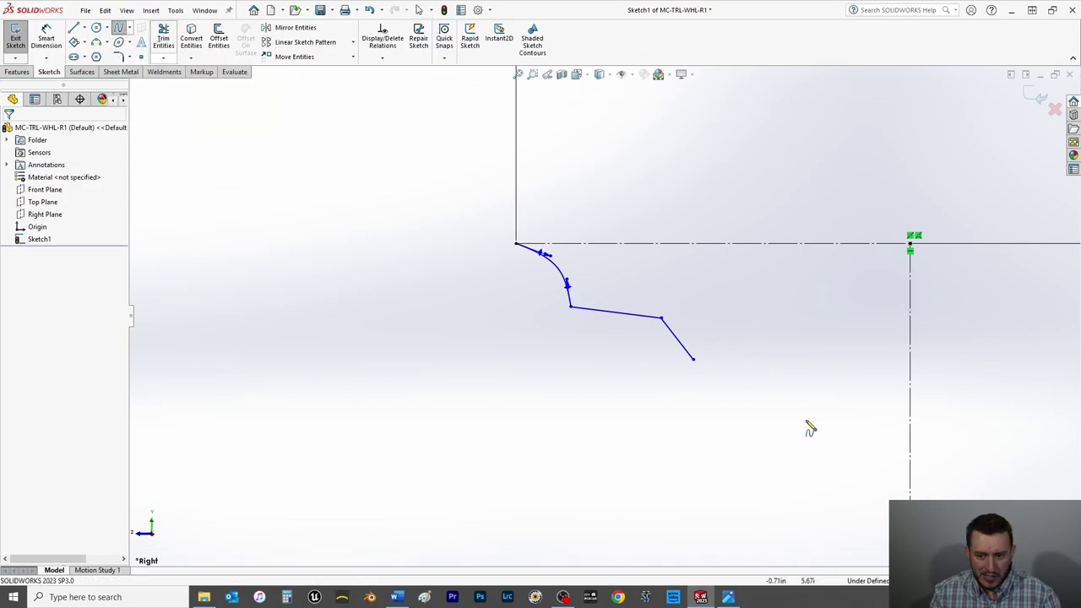
{"action": "left_click", "coordinate": [694, 361]}
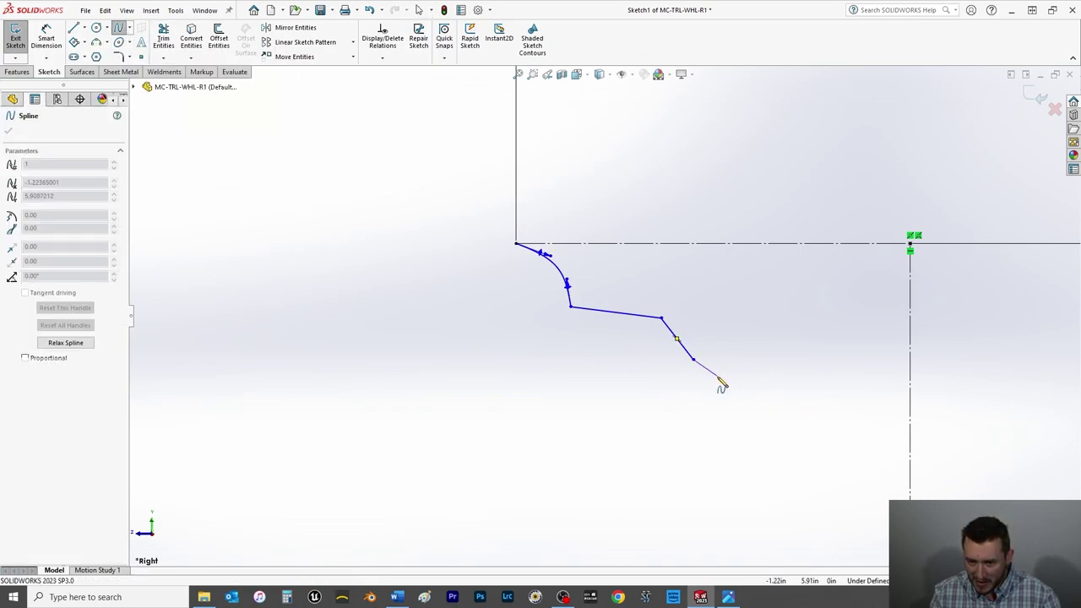
{"action": "right_click", "coordinate": [723, 393]}
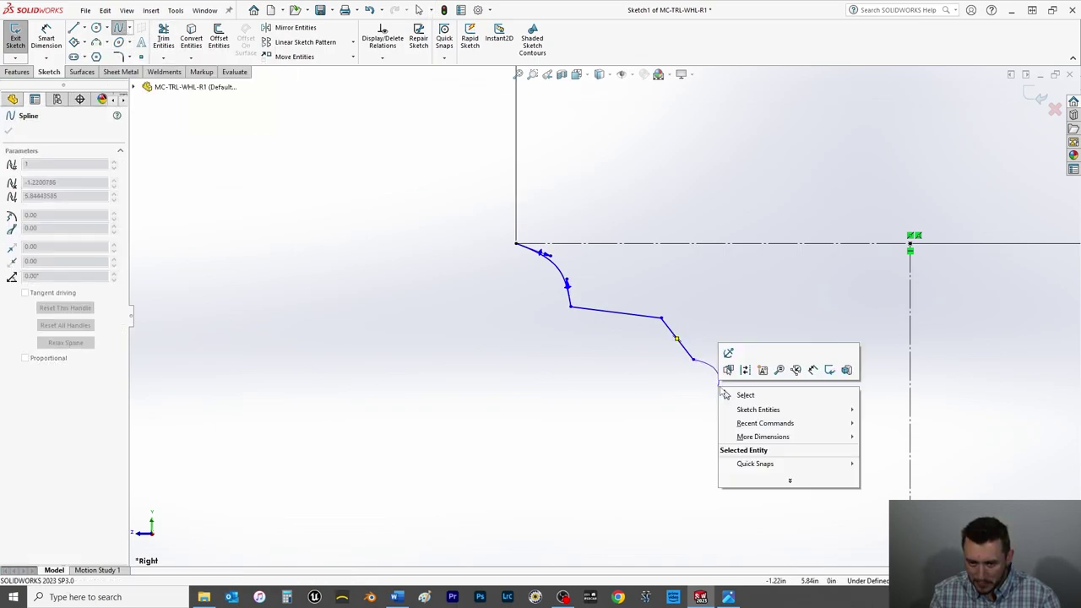
{"action": "left_click", "coordinate": [729, 397]}
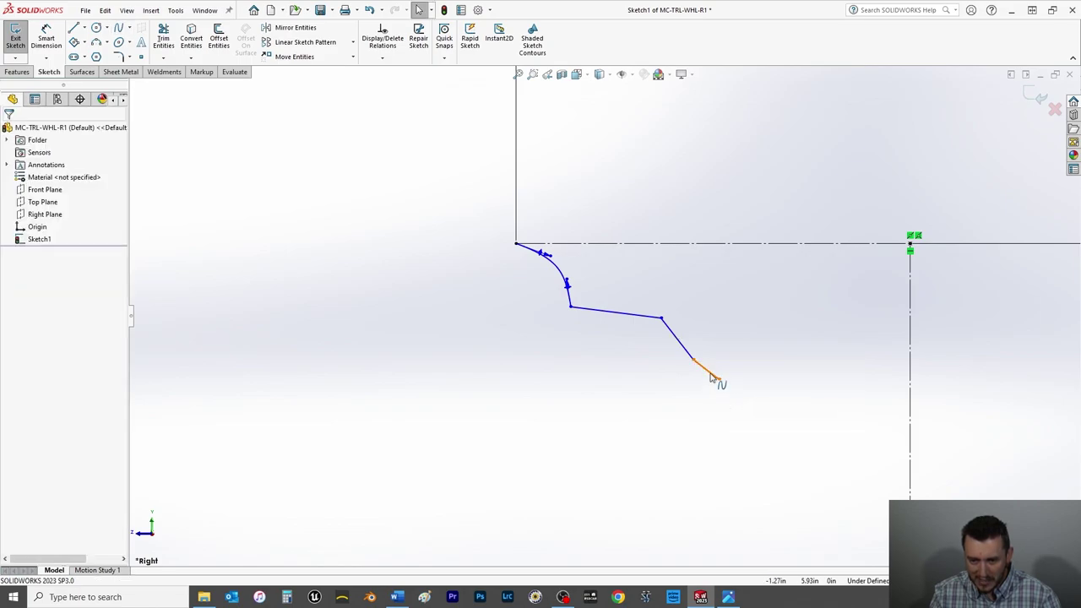
{"action": "left_click", "coordinate": [711, 376]}
{"action": "scroll", "coordinate": [714, 378], "scroll_direction": "down", "scroll_amount": 8}
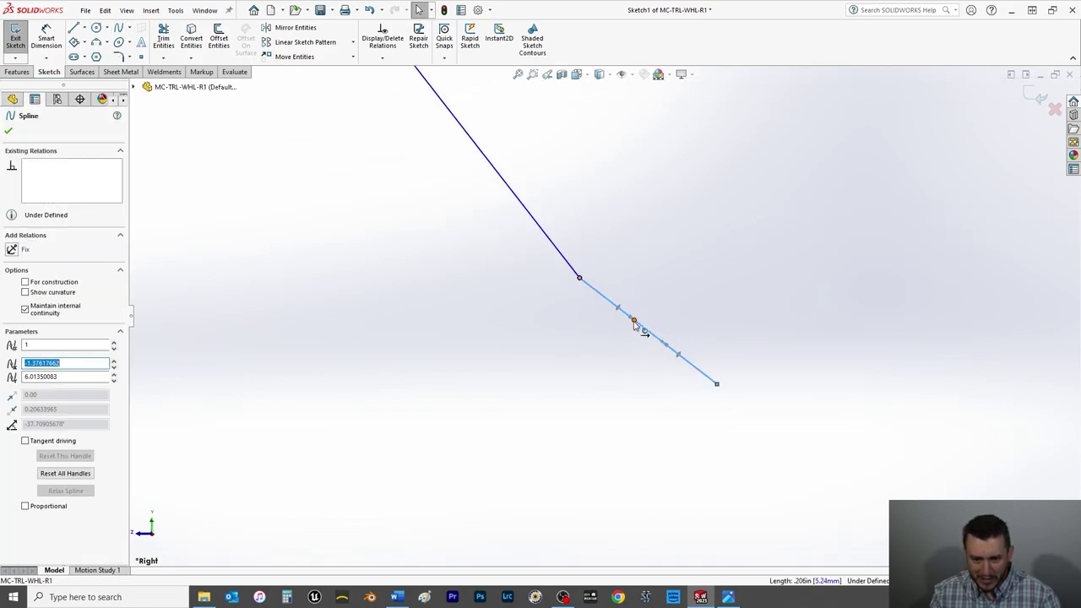
{"action": "left_click_drag", "start_coordinate": [635, 327], "coordinate": [640, 292]}
{"action": "left_click", "coordinate": [650, 370]}
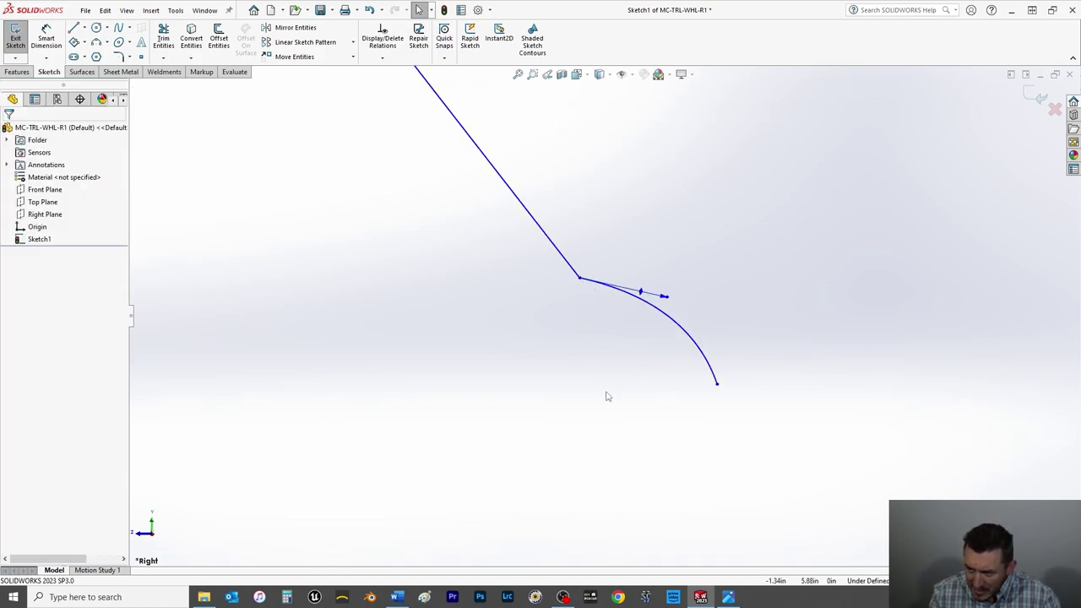
{"action": "scroll", "coordinate": [605, 396], "scroll_direction": "up", "scroll_amount": 5}
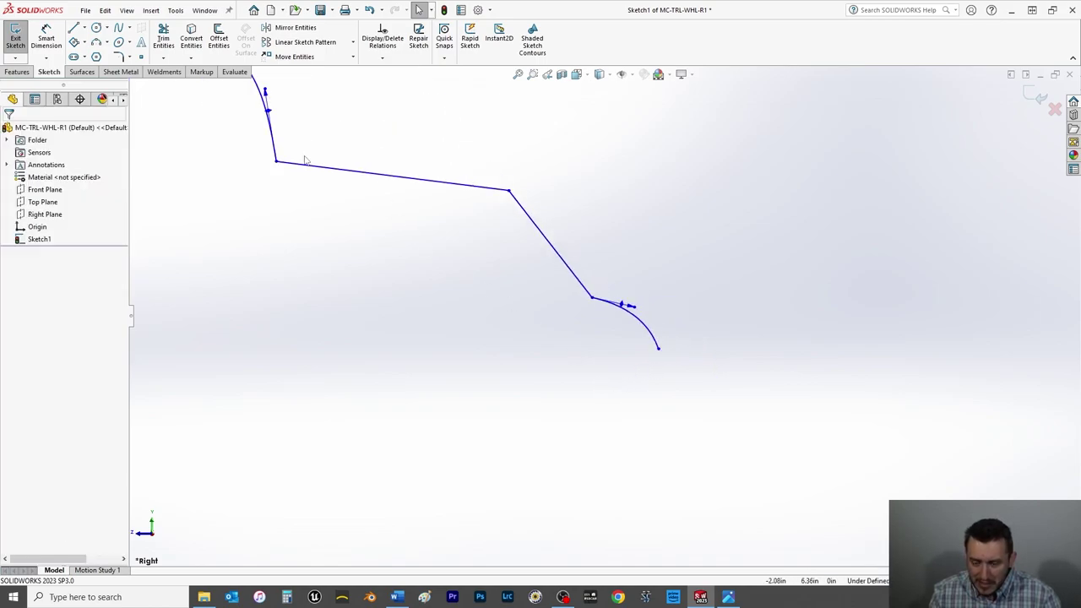
{"action": "scroll", "coordinate": [306, 168], "scroll_direction": "up", "scroll_amount": 1}
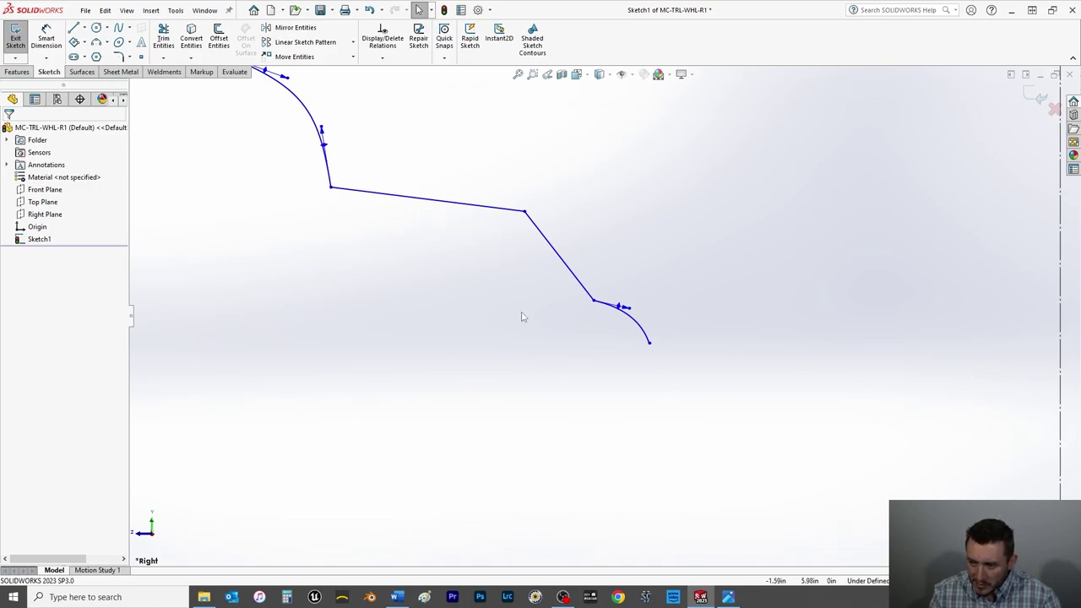
{"action": "scroll", "coordinate": [572, 352], "scroll_direction": "up", "scroll_amount": 3}
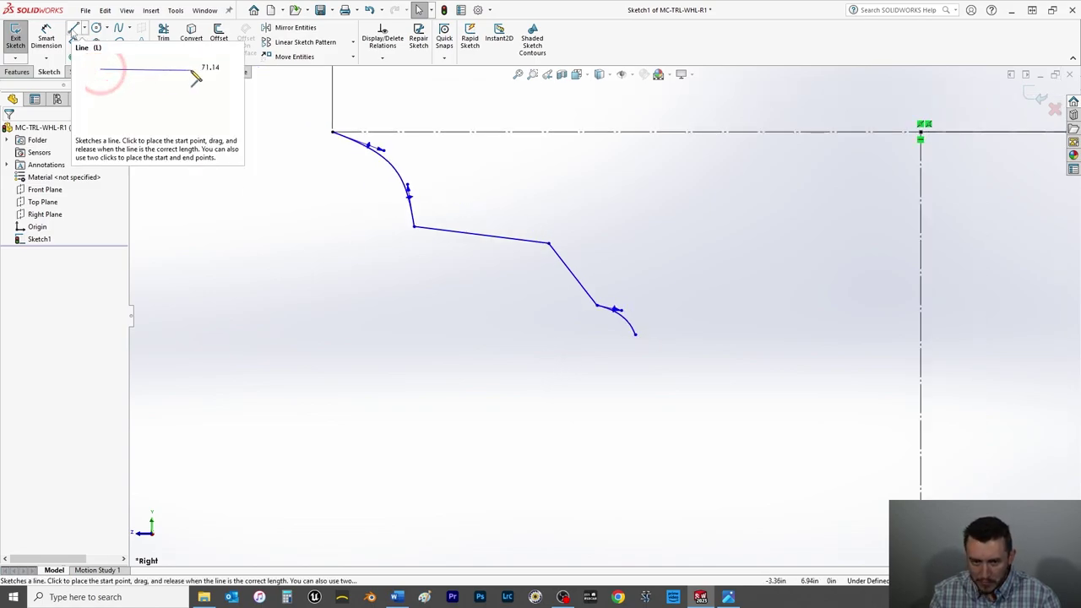
{"action": "left_click", "coordinate": [97, 44]}
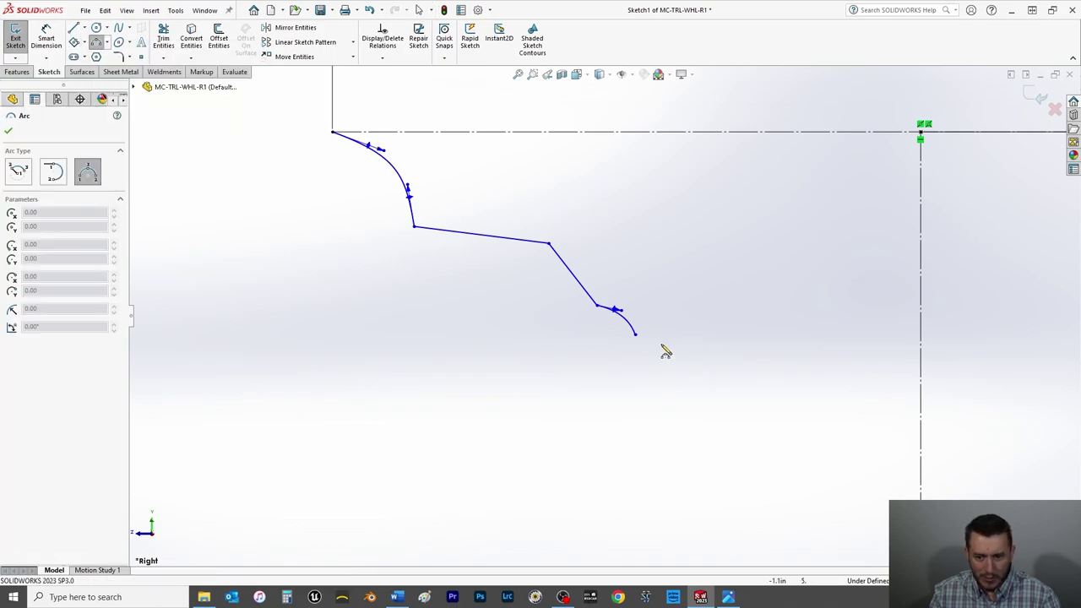
{"action": "left_click", "coordinate": [635, 333]}
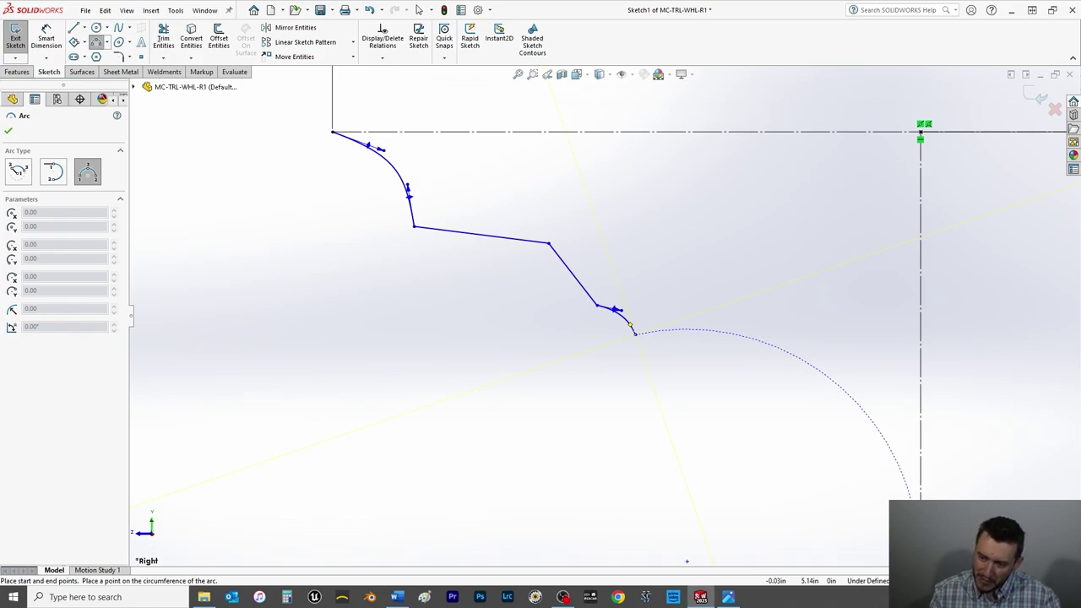
{"action": "key", "text": "Escape"}
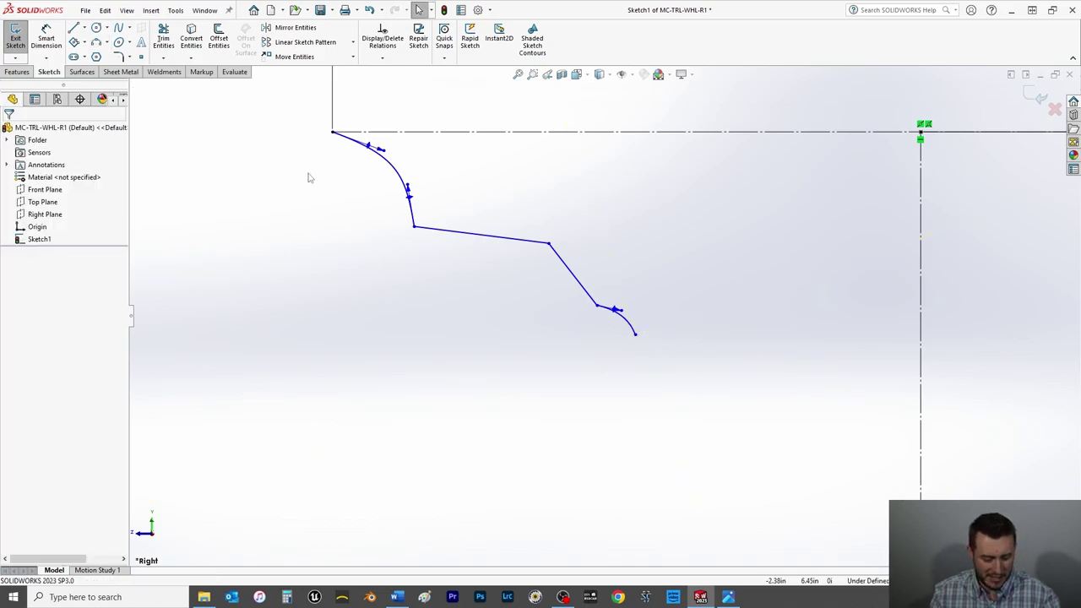
Step: Sketch two connected lines from the lower spline's end: one sloping down, then a horizontal one about 0.3 in long ending on the vertical centerline
{"action": "left_click", "coordinate": [75, 28]}
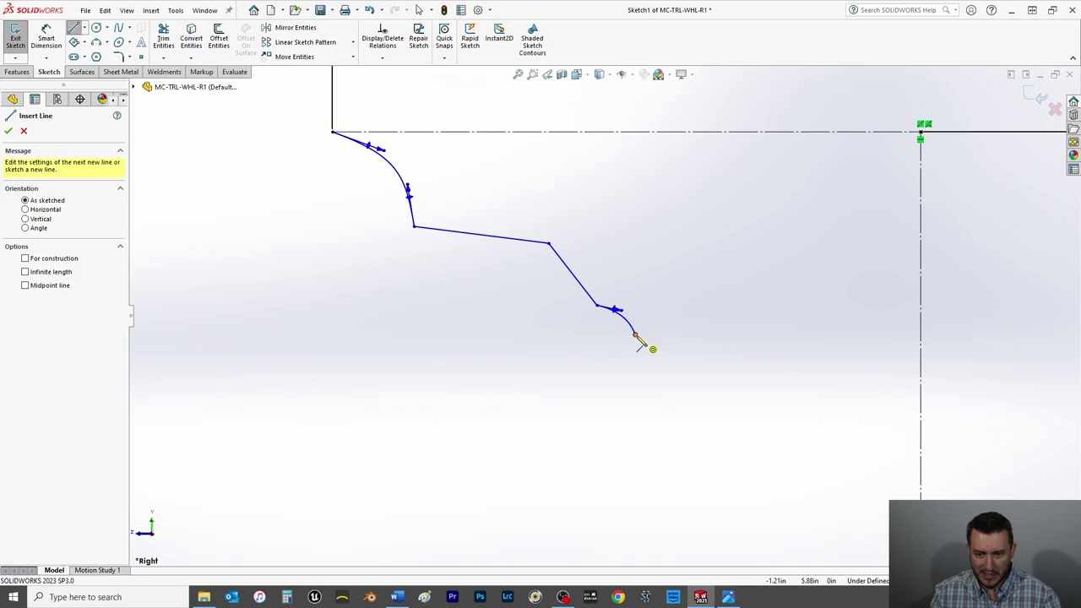
{"action": "left_click", "coordinate": [635, 336]}
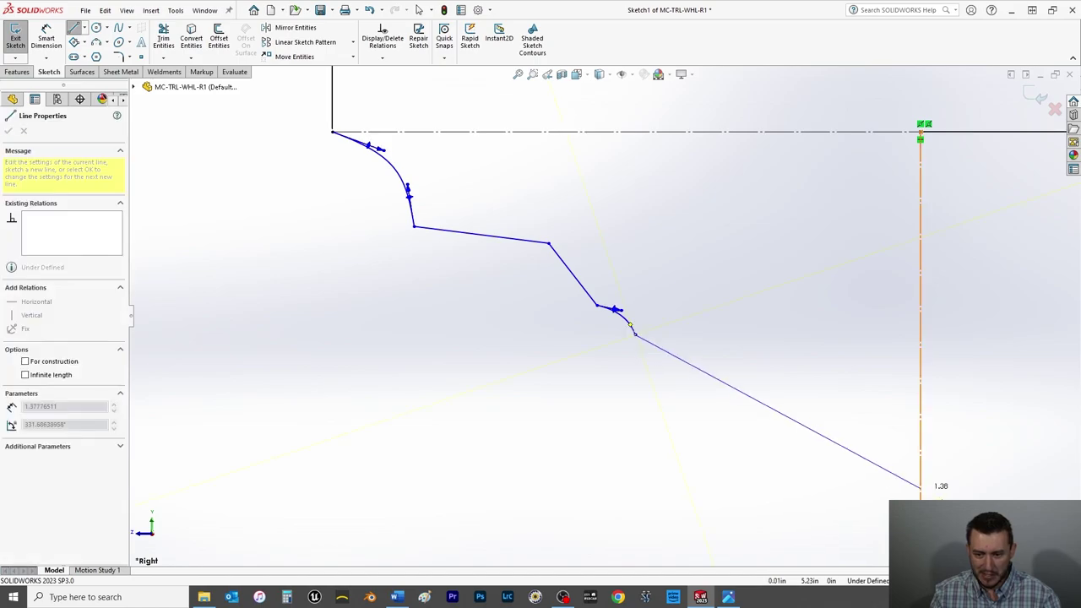
{"action": "left_click", "coordinate": [850, 461]}
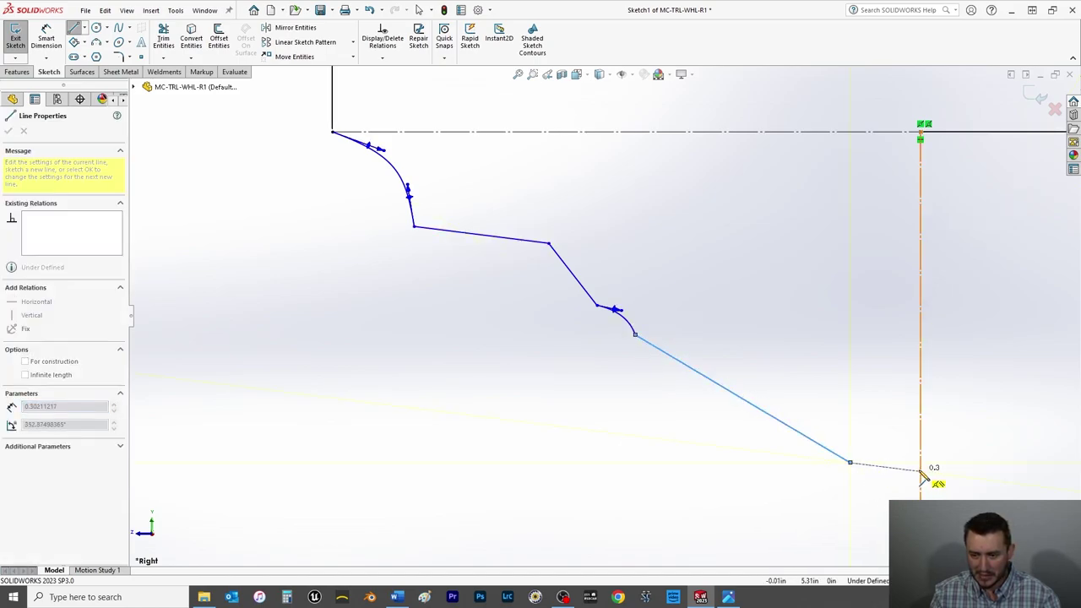
{"action": "left_click", "coordinate": [920, 461]}
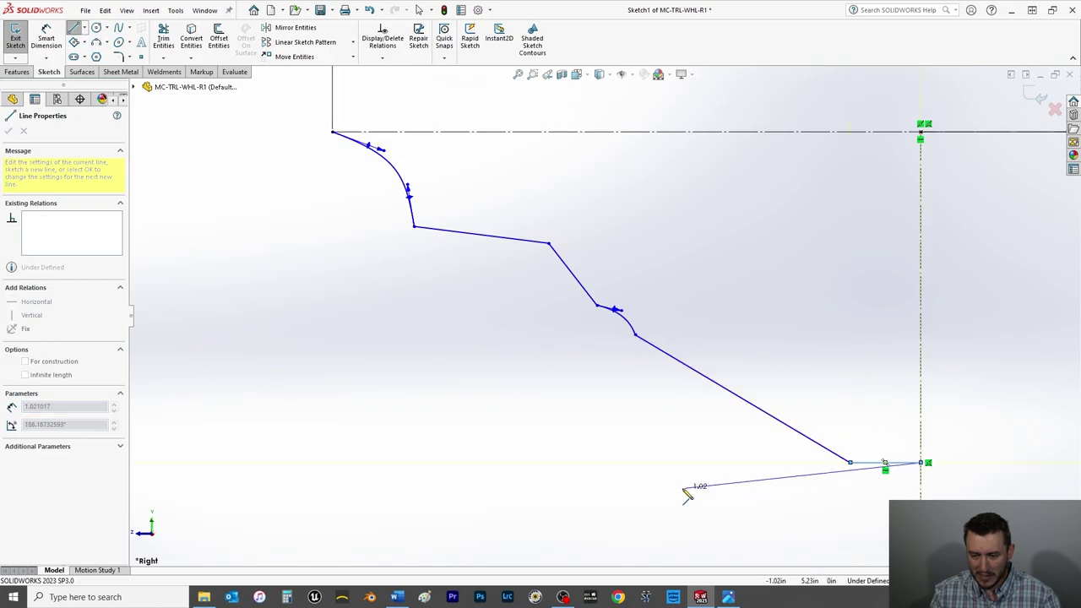
{"action": "right_click", "coordinate": [687, 469]}
{"action": "left_click", "coordinate": [710, 475]}
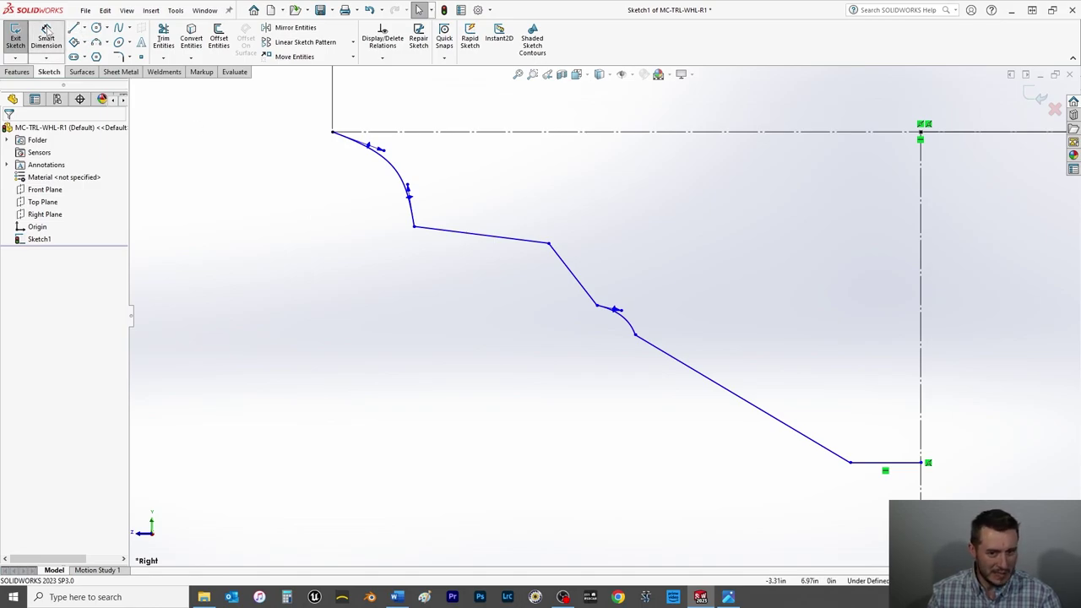
{"action": "left_click", "coordinate": [46, 38]}
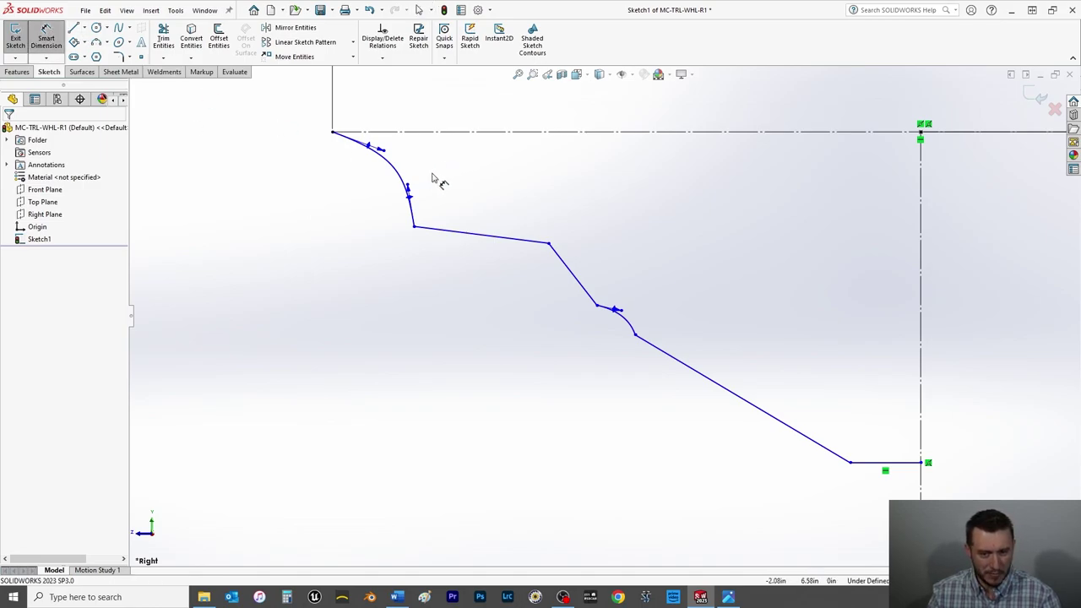
{"action": "scroll", "coordinate": [353, 140], "scroll_direction": "down", "scroll_amount": 3}
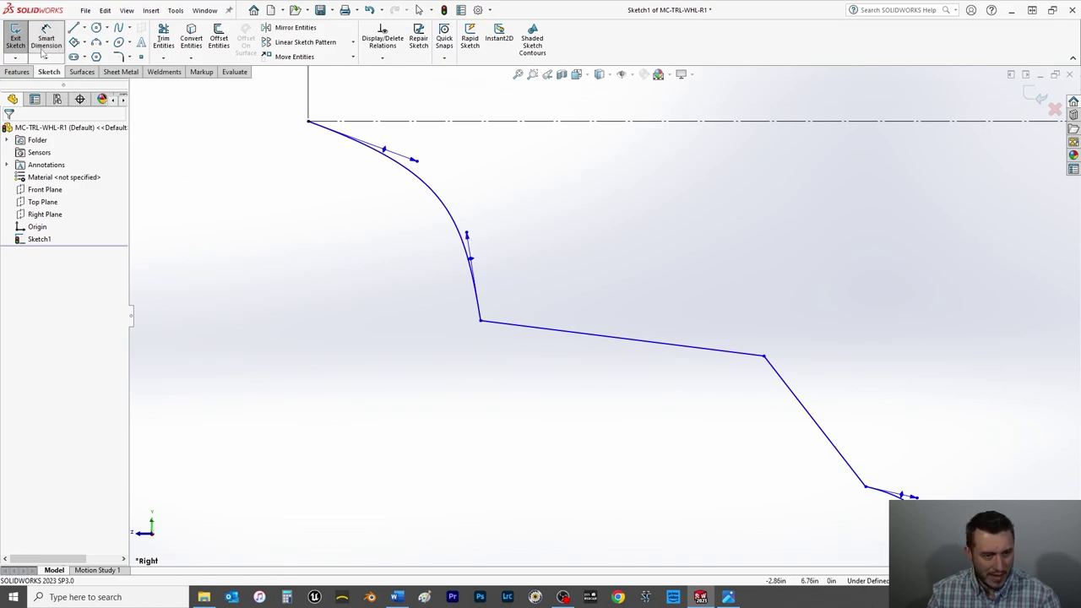
{"action": "left_click", "coordinate": [42, 39]}
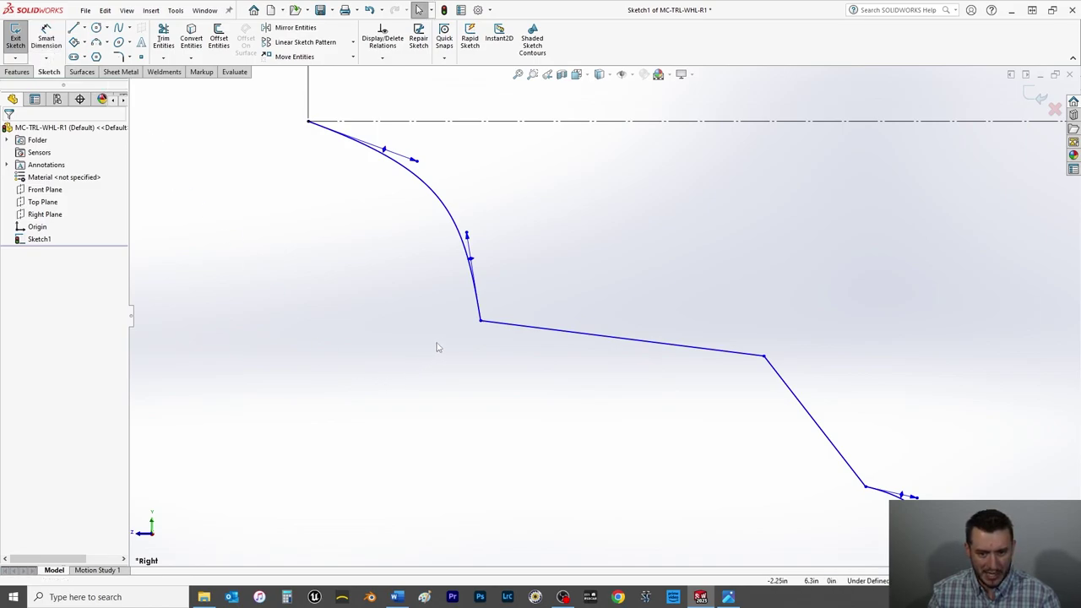
Step: Delete the gently sloping line and sketch a downward-bowed three-point arc about 0.13 in long from the upper spline's lower end
{"action": "left_click", "coordinate": [545, 335]}
{"action": "key", "text": "Delete"}
{"action": "left_click", "coordinate": [96, 41]}
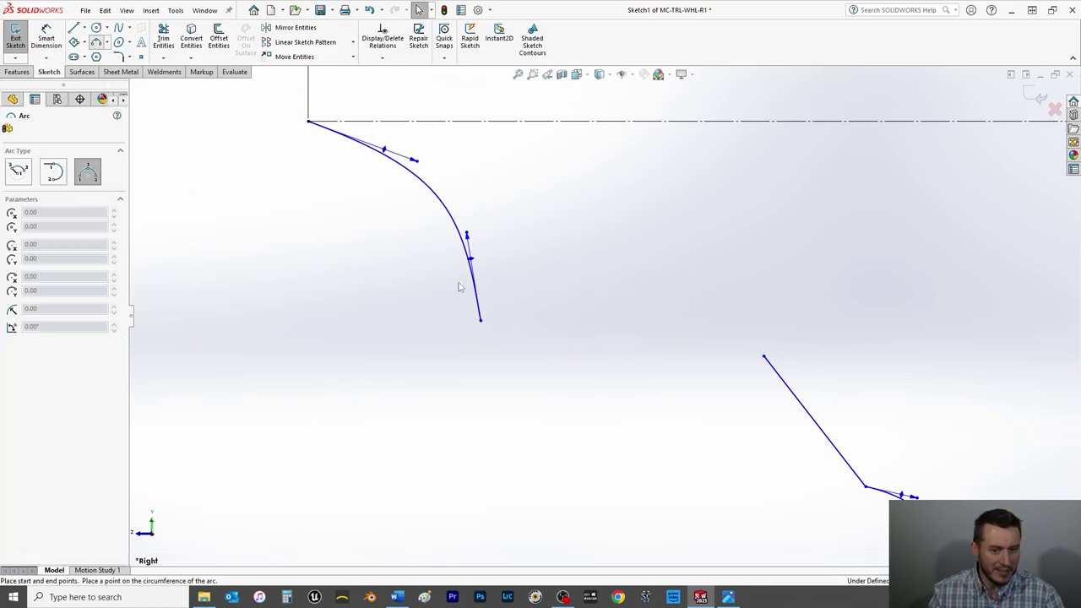
{"action": "left_click", "coordinate": [481, 320]}
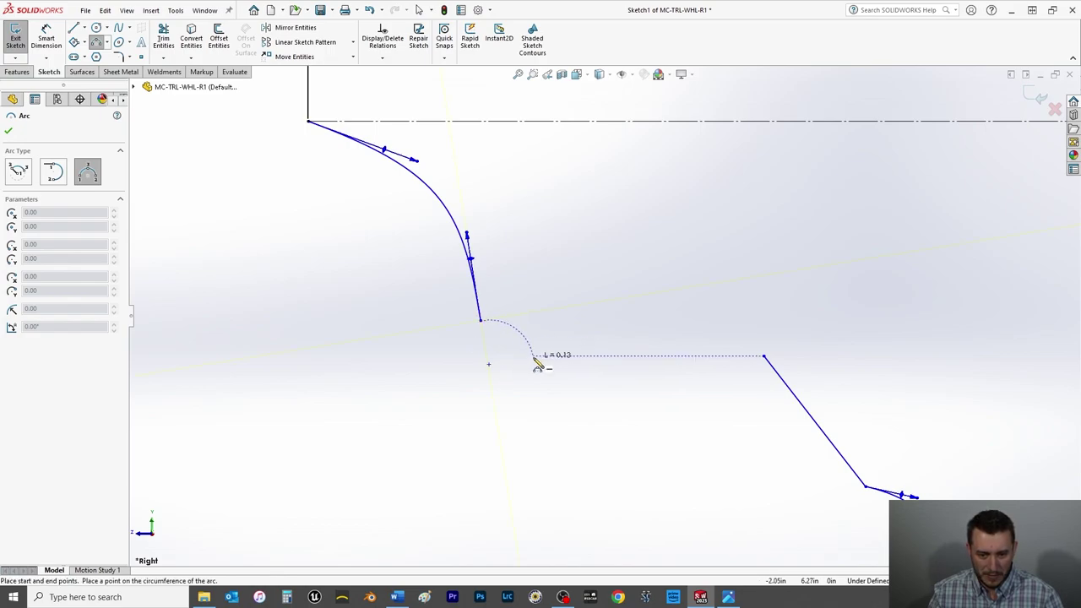
{"action": "left_click", "coordinate": [532, 355]}
{"action": "left_click", "coordinate": [505, 349]}
{"action": "right_click", "coordinate": [531, 293]}
{"action": "left_click", "coordinate": [548, 298]}
Step: Sketch a gently sloping line about 0.49 in long from the arc's free end to the steep line, just below its upper endpoint
{"action": "left_click", "coordinate": [75, 27]}
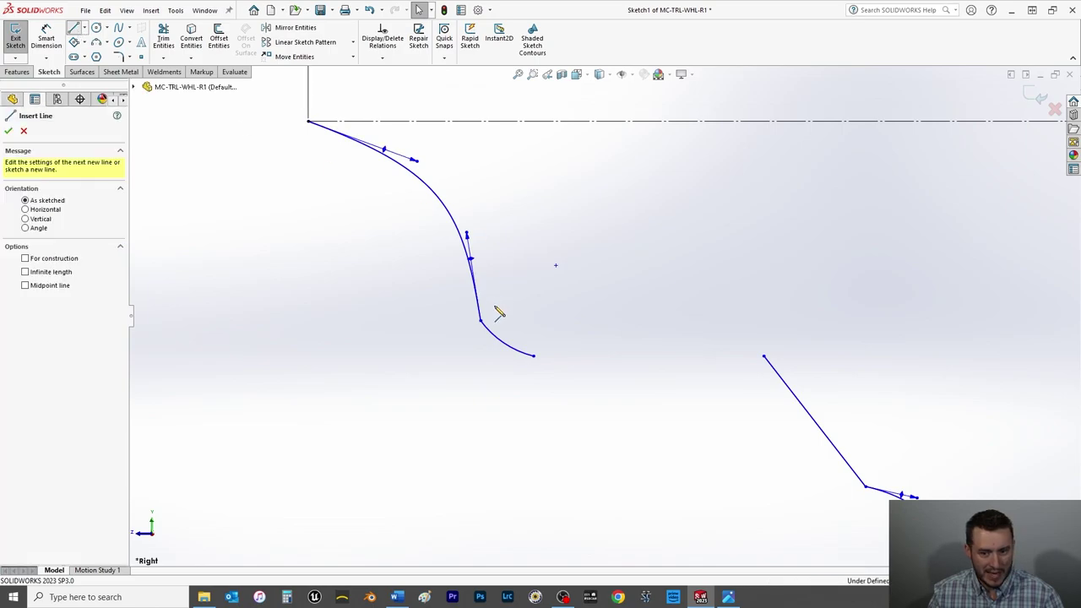
{"action": "left_click", "coordinate": [533, 356]}
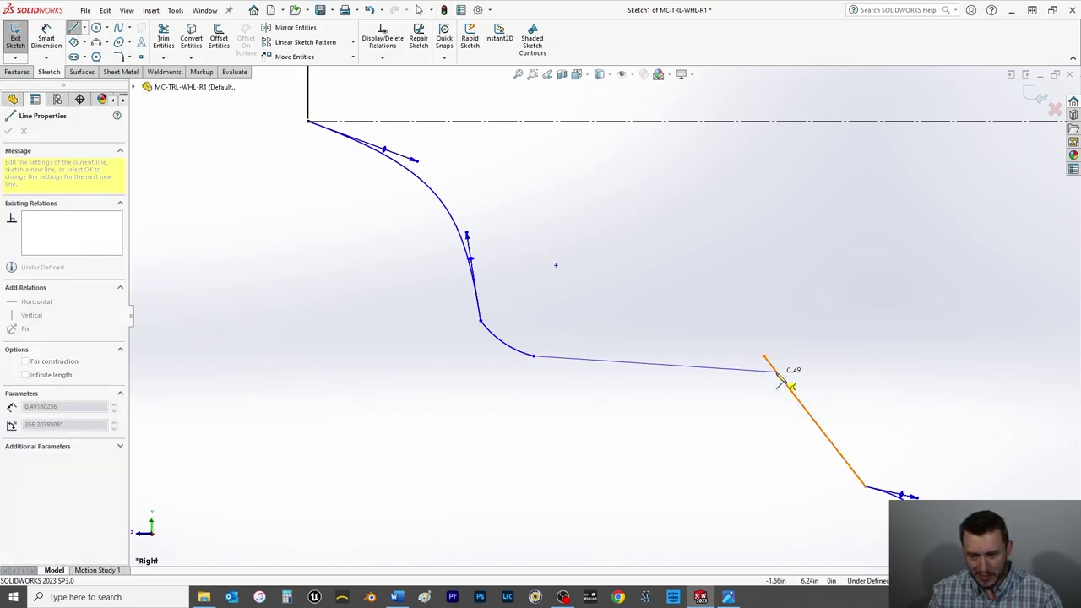
{"action": "left_click", "coordinate": [776, 364]}
{"action": "right_click", "coordinate": [729, 326]}
{"action": "left_click", "coordinate": [754, 336]}
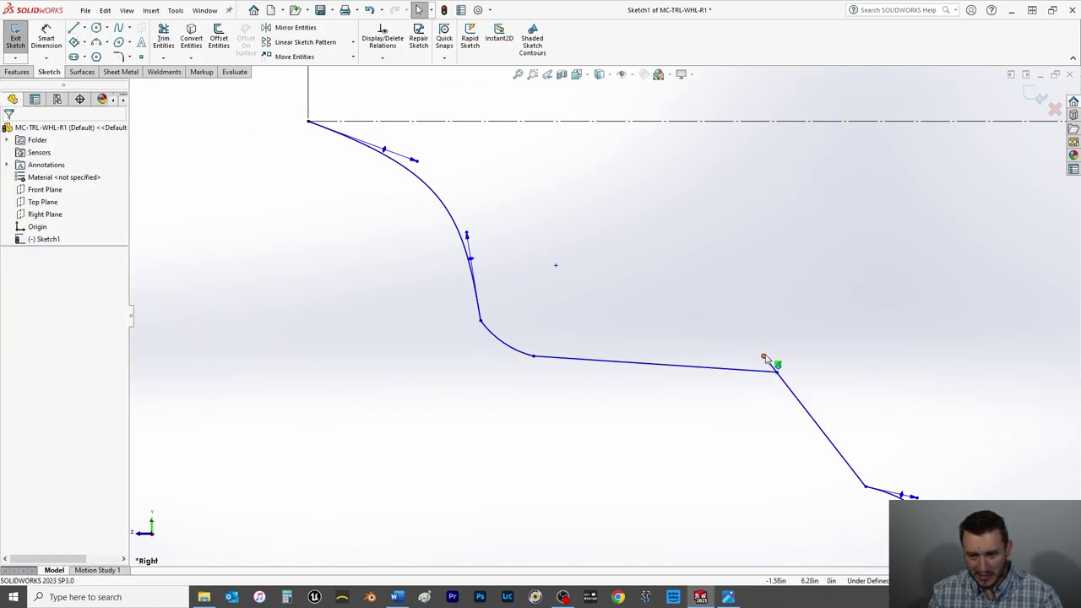
Step: Merge the new line's end with the steep line's upper endpoint, and shift the joined corner slightly down and inward
{"action": "left_click", "coordinate": [777, 371]}
{"action": "left_click", "coordinate": [778, 376], "text": "ctrl"}
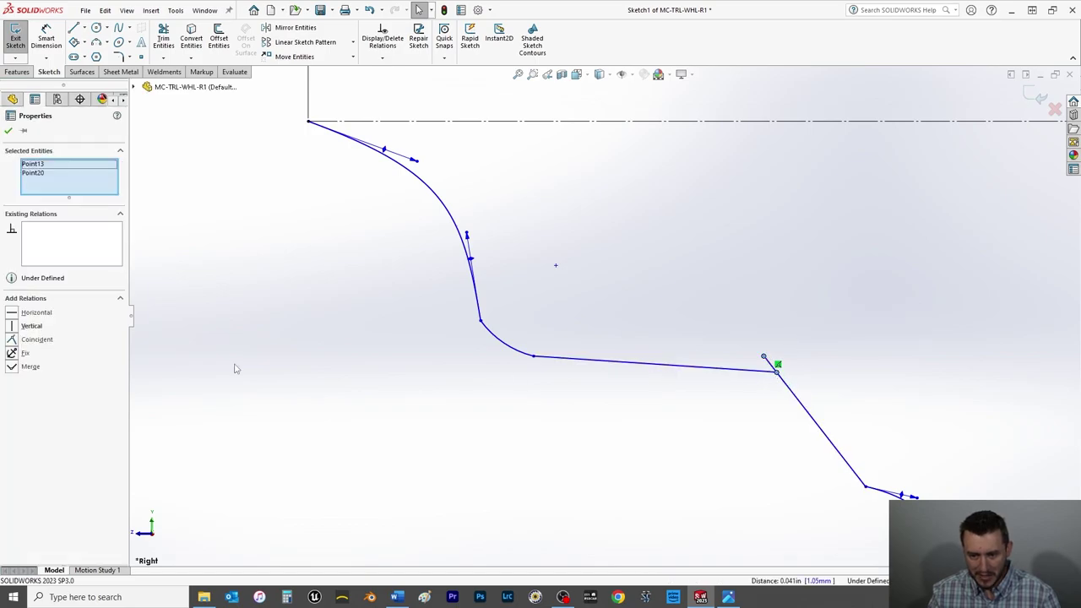
{"action": "left_click", "coordinate": [12, 366]}
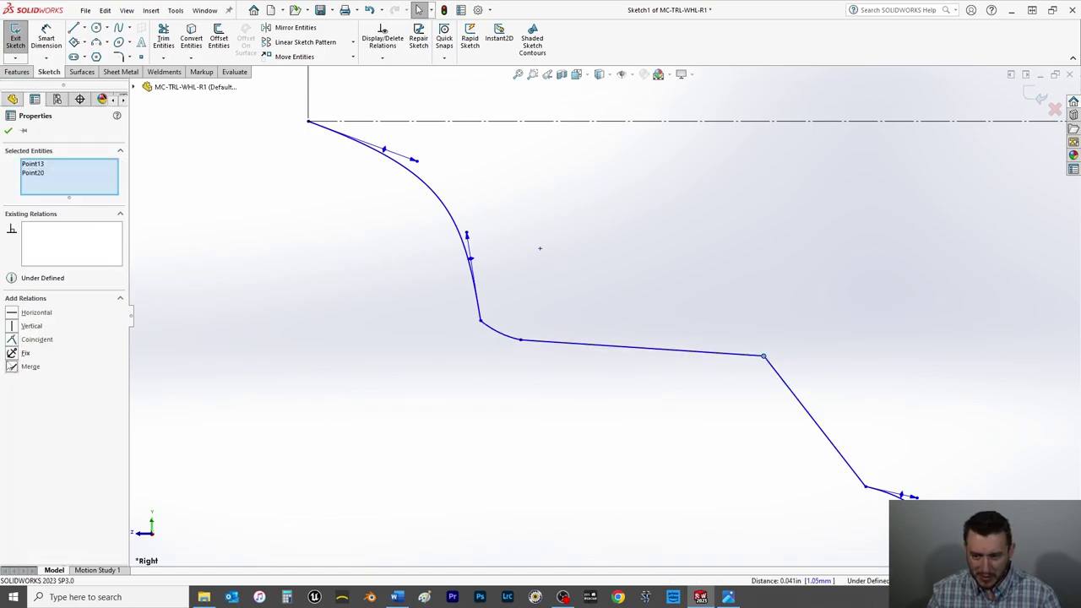
{"action": "left_click", "coordinate": [8, 130]}
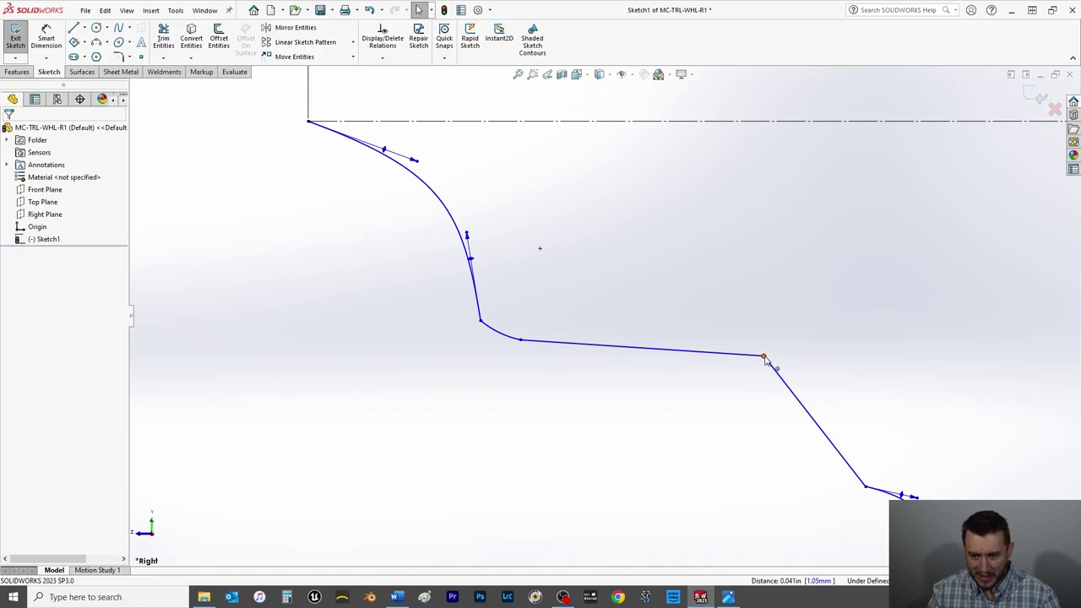
{"action": "left_click_drag", "start_coordinate": [764, 357], "coordinate": [776, 373]}
{"action": "left_click", "coordinate": [157, 378]}
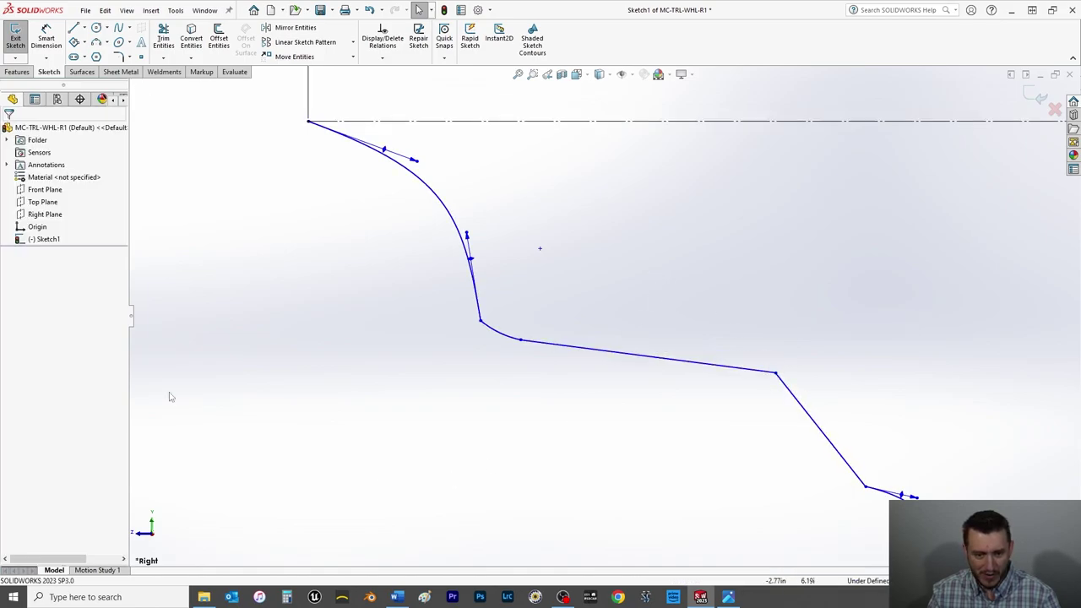
Step: Dimension the angle between the gently sloping line and the horizontal construction line, and set it to 5 degrees
{"action": "left_click", "coordinate": [47, 38]}
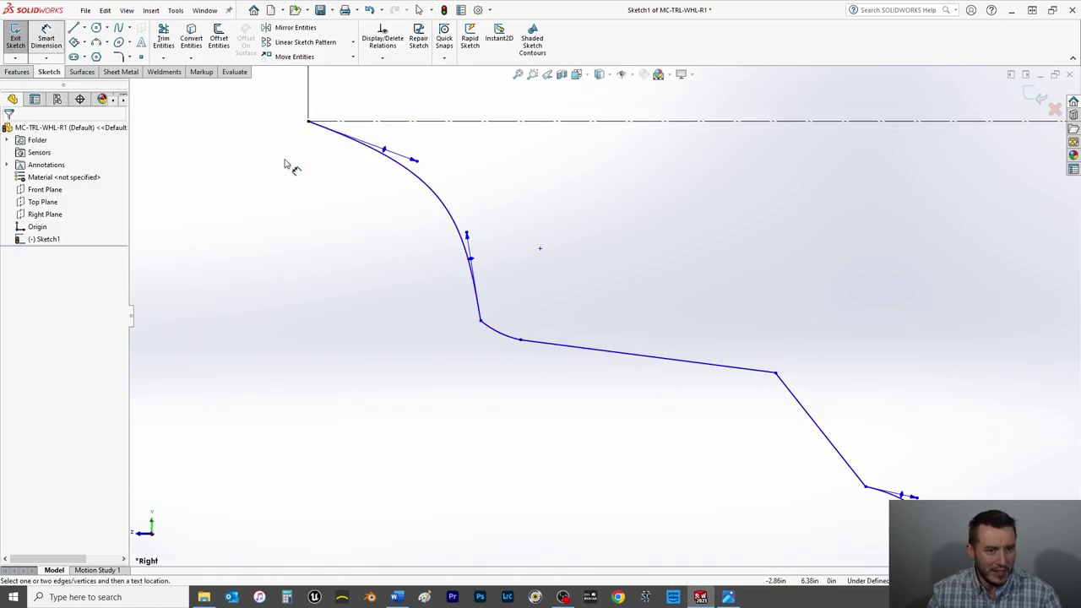
{"action": "left_click", "coordinate": [622, 354]}
{"action": "left_click", "coordinate": [644, 123]}
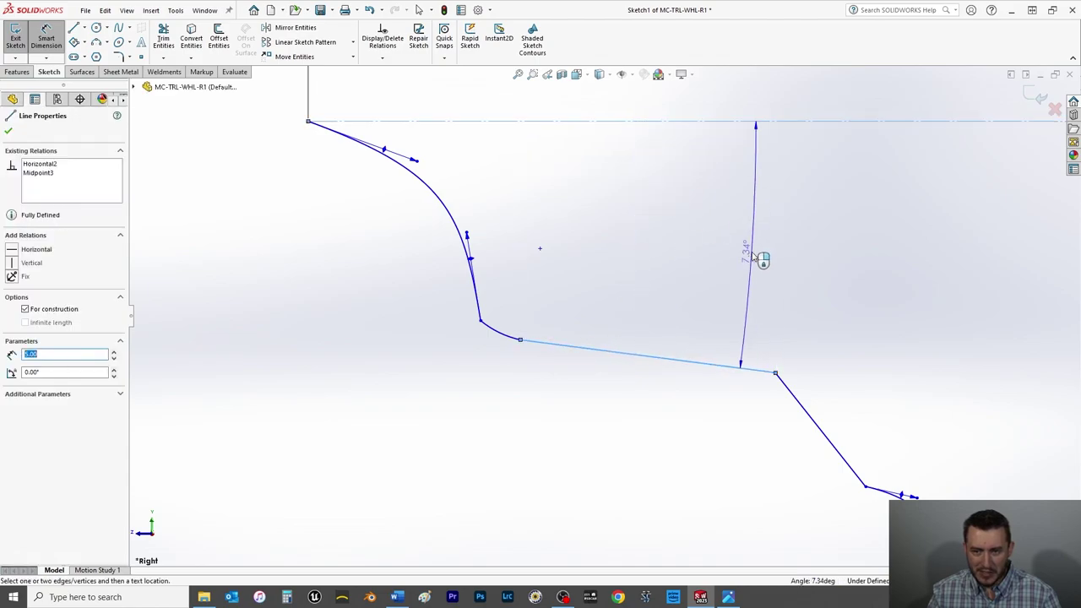
{"action": "key", "text": "z"}
{"action": "key", "text": "z"}
{"action": "key", "text": "z"}
{"action": "key", "text": "z"}
{"action": "key", "text": "z"}
{"action": "key", "text": "z"}
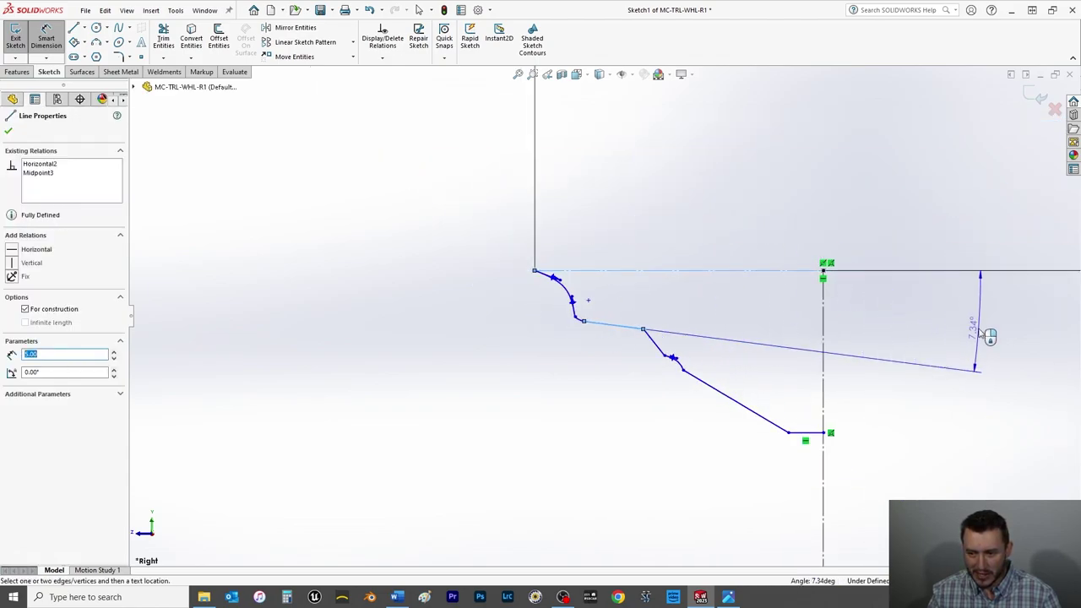
{"action": "left_click", "coordinate": [920, 323]}
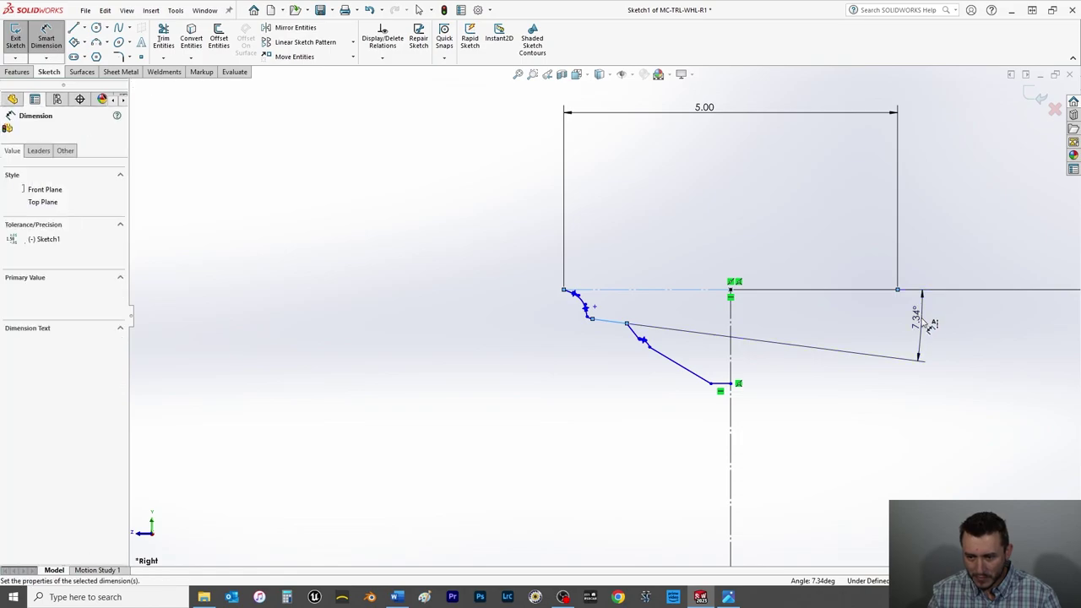
{"action": "type", "text": "5"}
{"action": "key", "text": "Return"}
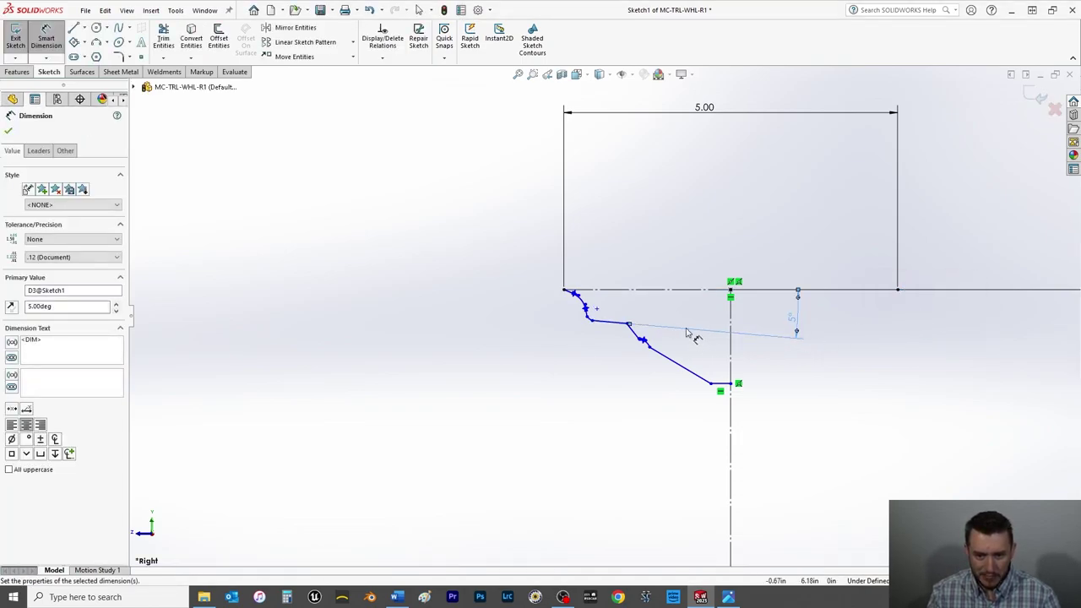
{"action": "scroll", "coordinate": [572, 283], "scroll_direction": "down", "scroll_amount": 3}
{"action": "scroll", "coordinate": [576, 320], "scroll_direction": "down", "scroll_amount": 3}
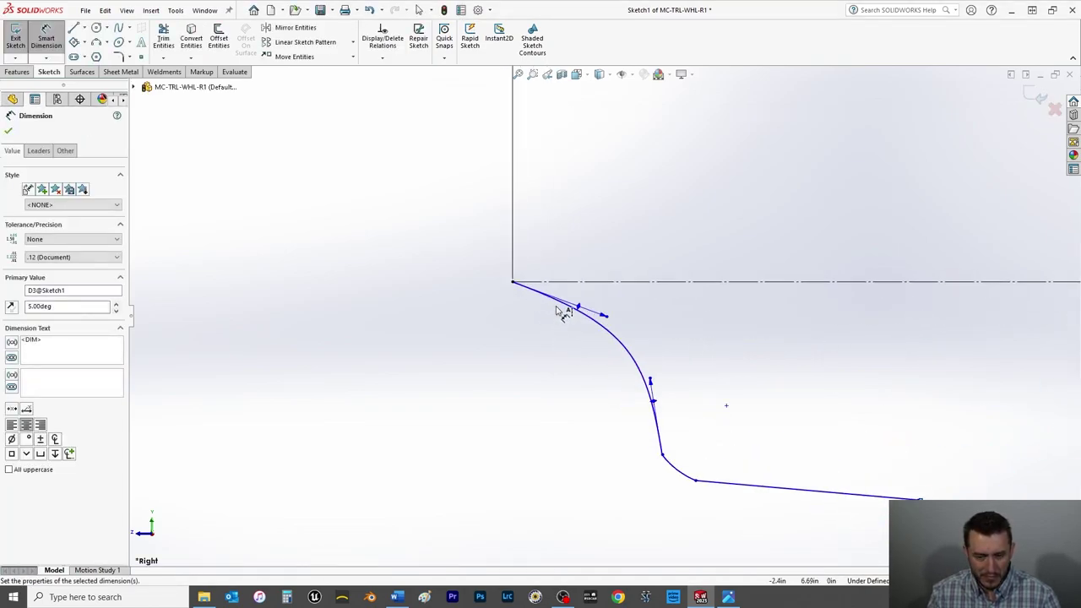
{"action": "left_click", "coordinate": [603, 297]}
{"action": "left_click", "coordinate": [604, 287]}
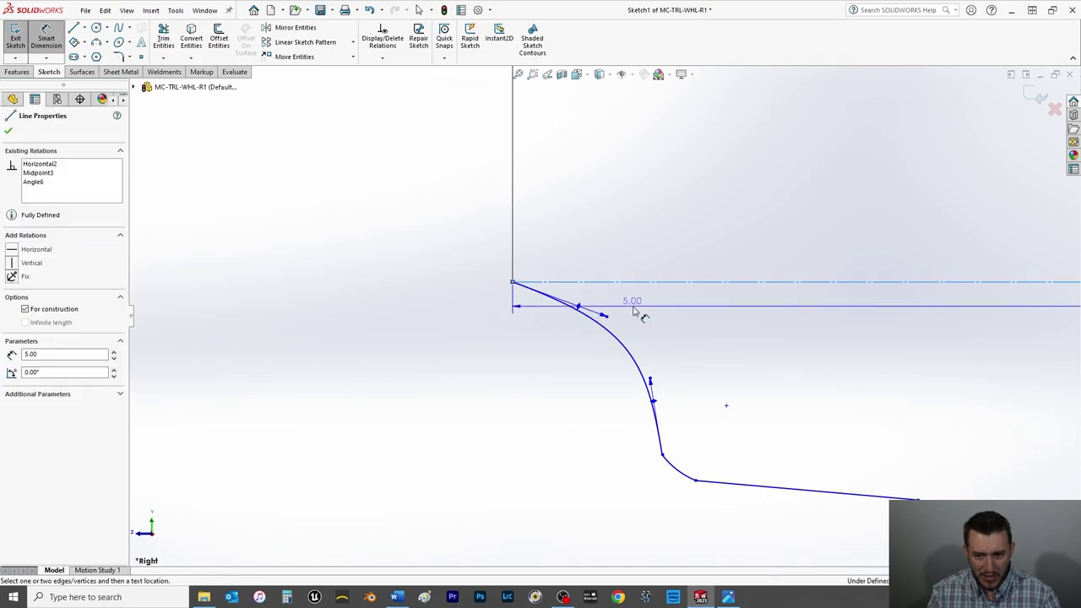
{"action": "key", "text": "Escape"}
{"action": "key", "text": "Escape"}
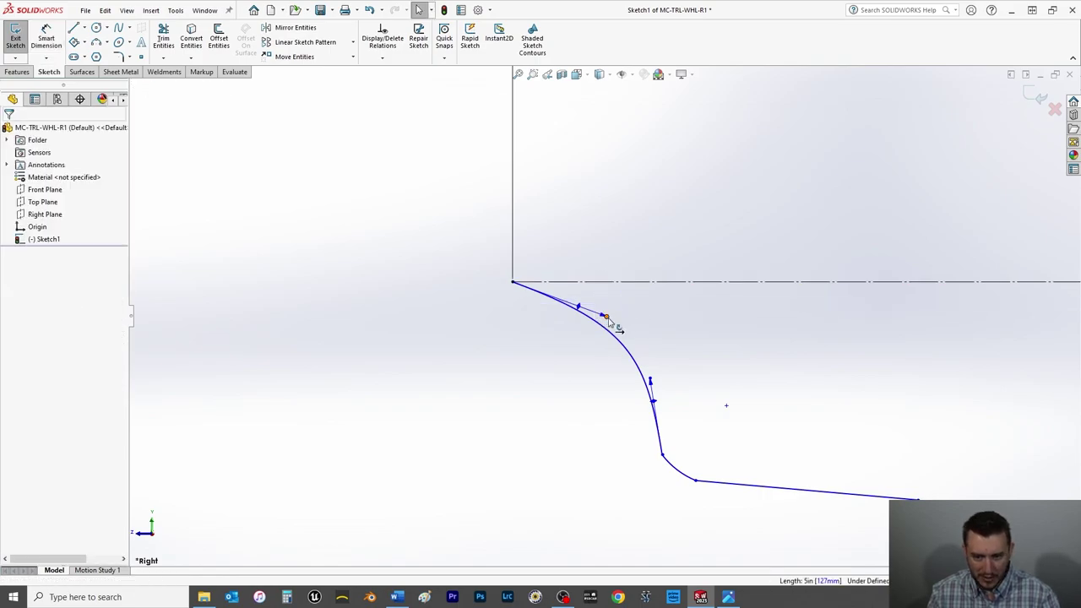
Step: Dimension the angle between the upper spline's start tangent handle and the horizontal construction line, and set it to 20 degrees
{"action": "key", "text": "d"}
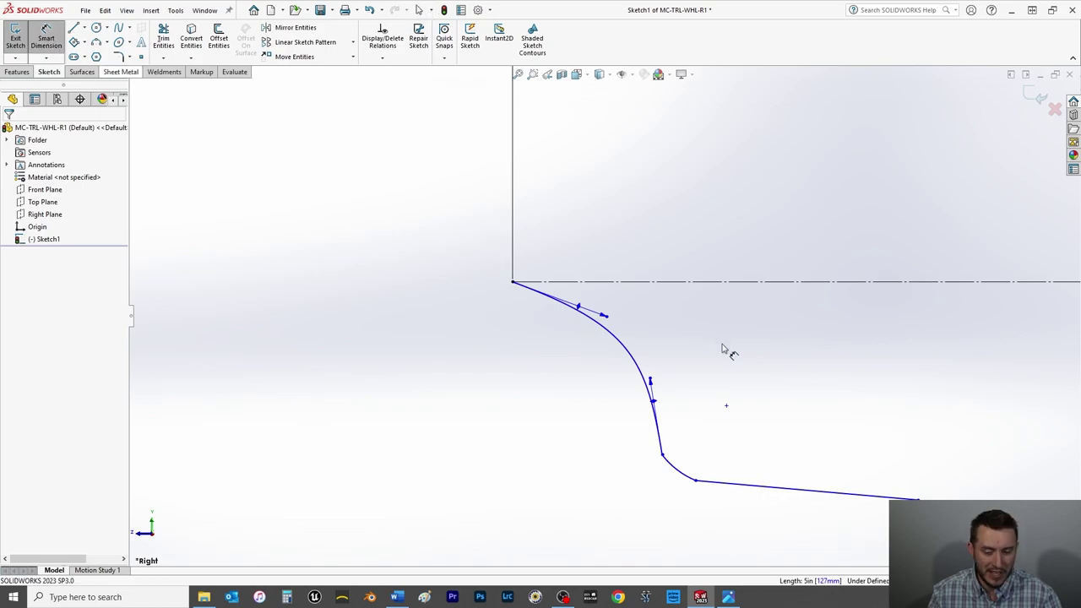
{"action": "left_click", "coordinate": [606, 318]}
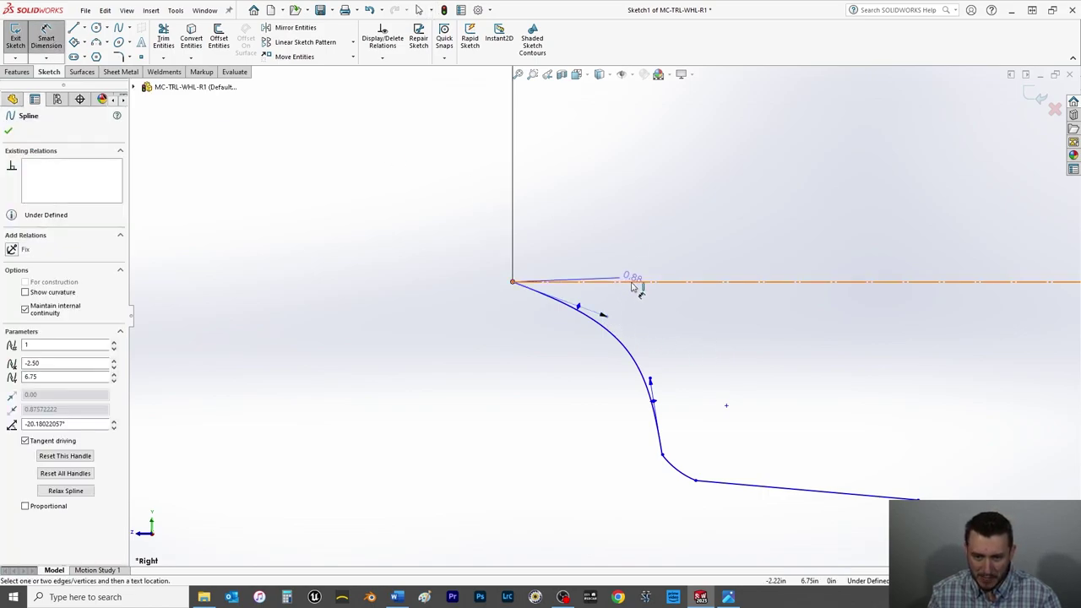
{"action": "left_click", "coordinate": [634, 282]}
{"action": "left_click", "coordinate": [717, 318]}
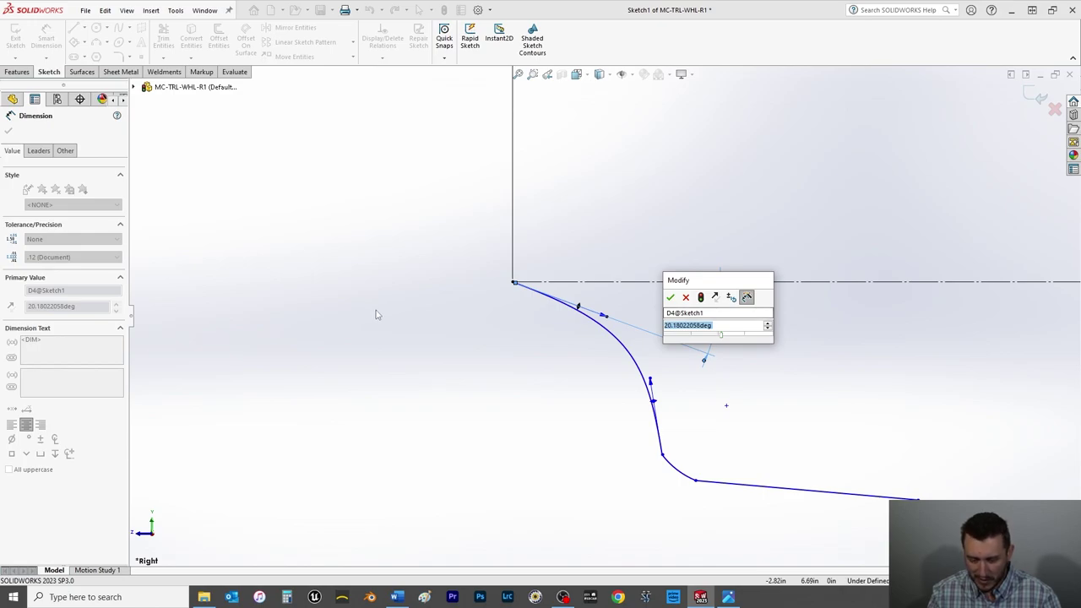
{"action": "type", "text": "20"}
{"action": "key", "text": "Return"}
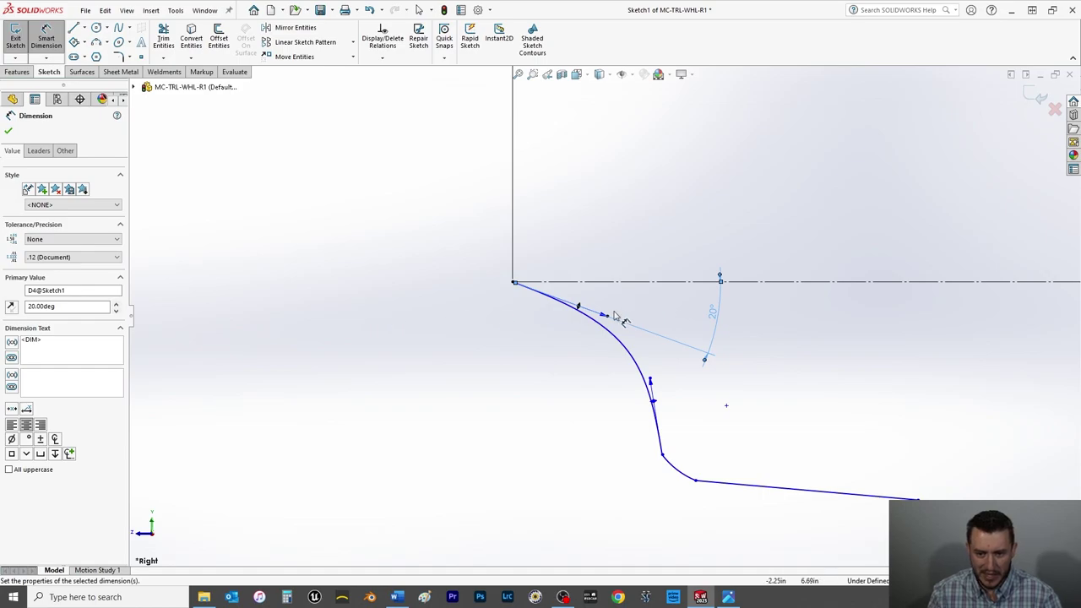
Step: Dimension the length of the upper spline's start tangent handle and set it to 0.75 in
{"action": "left_click", "coordinate": [607, 318]}
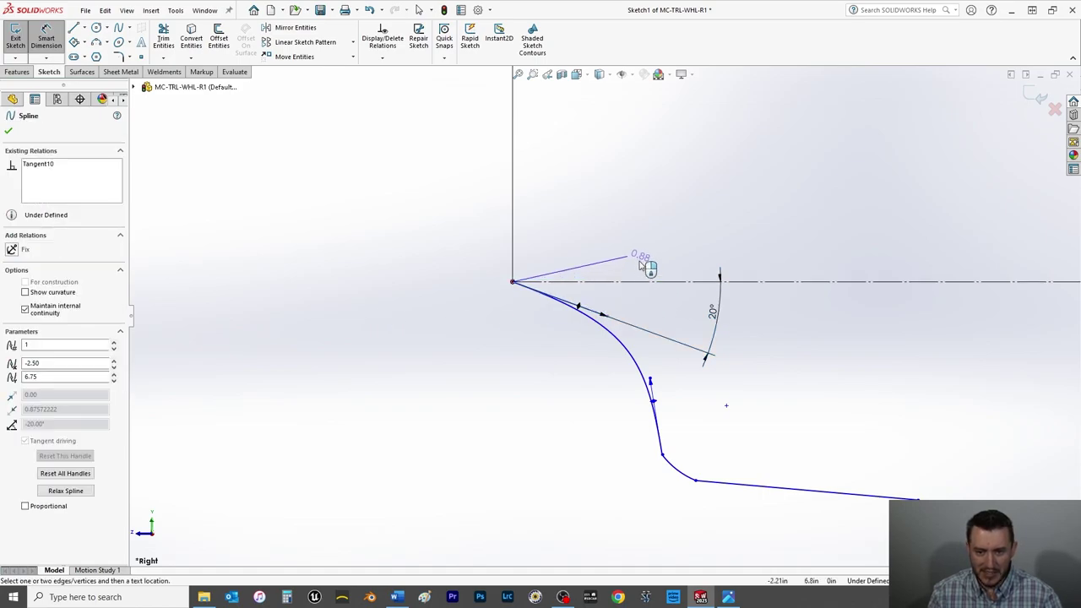
{"action": "right_click", "coordinate": [651, 265]}
{"action": "left_click", "coordinate": [341, 315]}
{"action": "type", "text": ".75"}
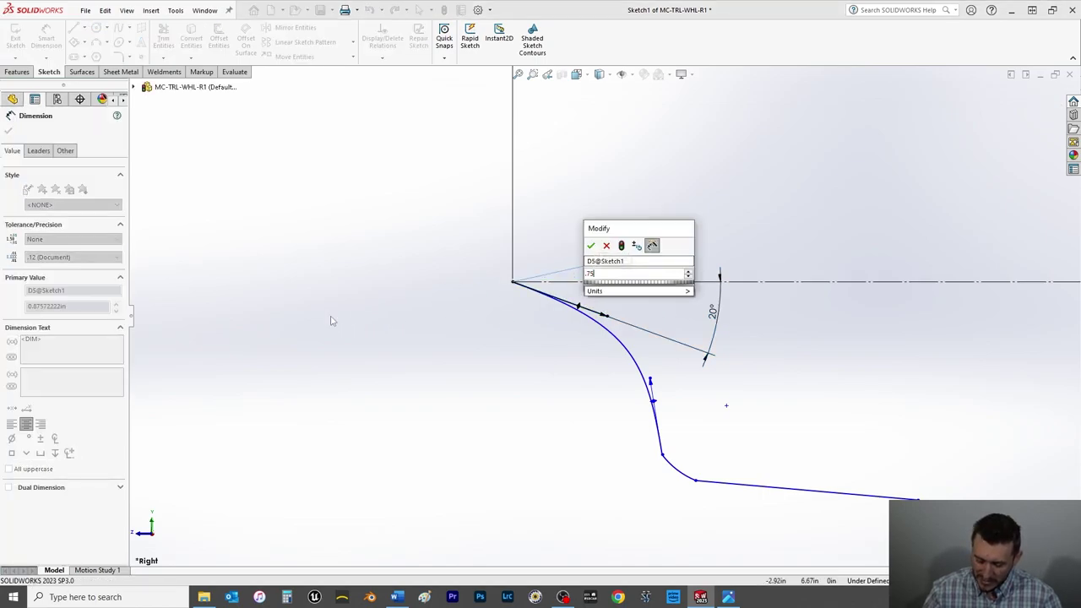
{"action": "key", "text": "Return"}
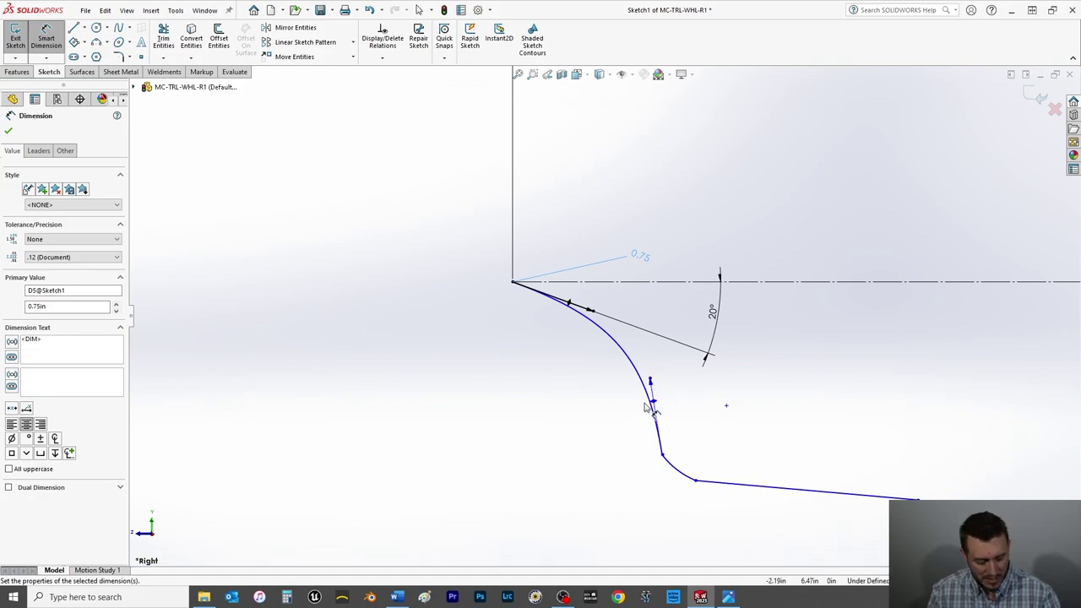
Step: Make the upper spline and the small arc at its lower end tangent to each other
{"action": "key", "text": "Escape"}
{"action": "left_click", "coordinate": [657, 431]}
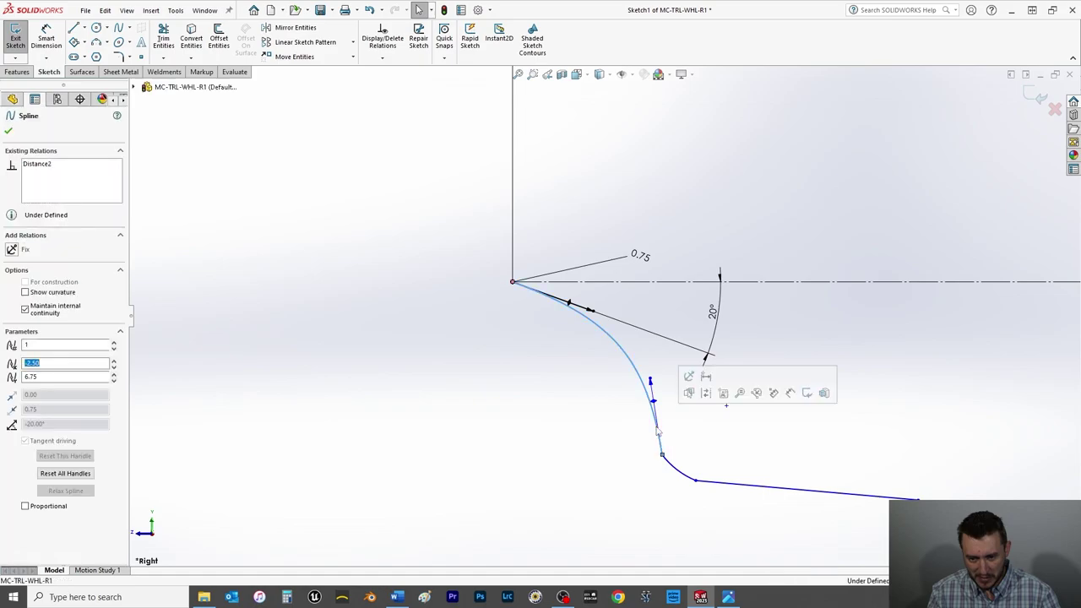
{"action": "left_click", "coordinate": [672, 469], "text": "ctrl"}
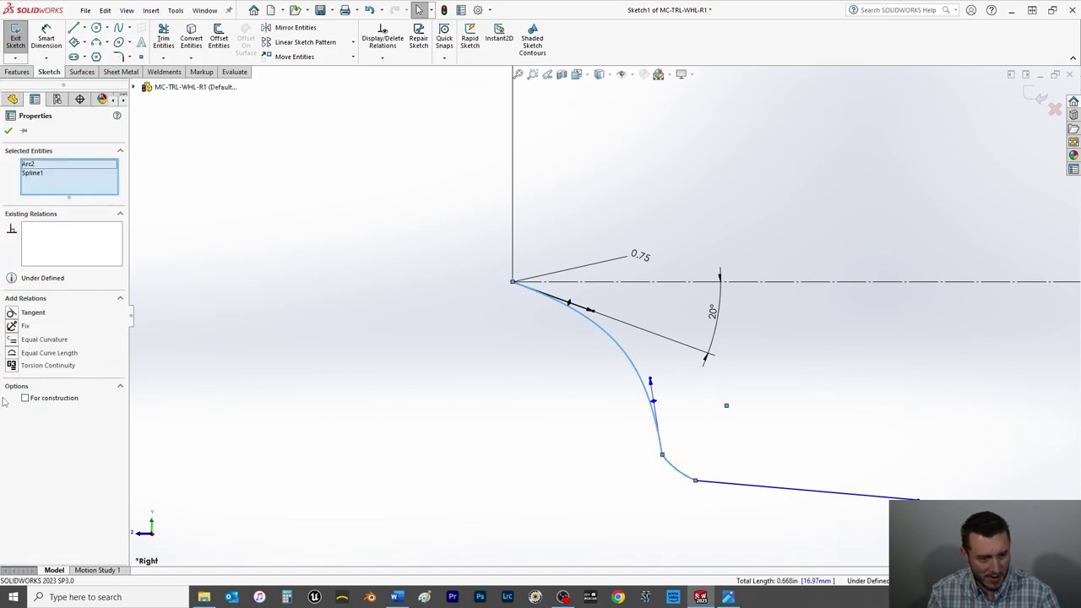
{"action": "left_click", "coordinate": [12, 312]}
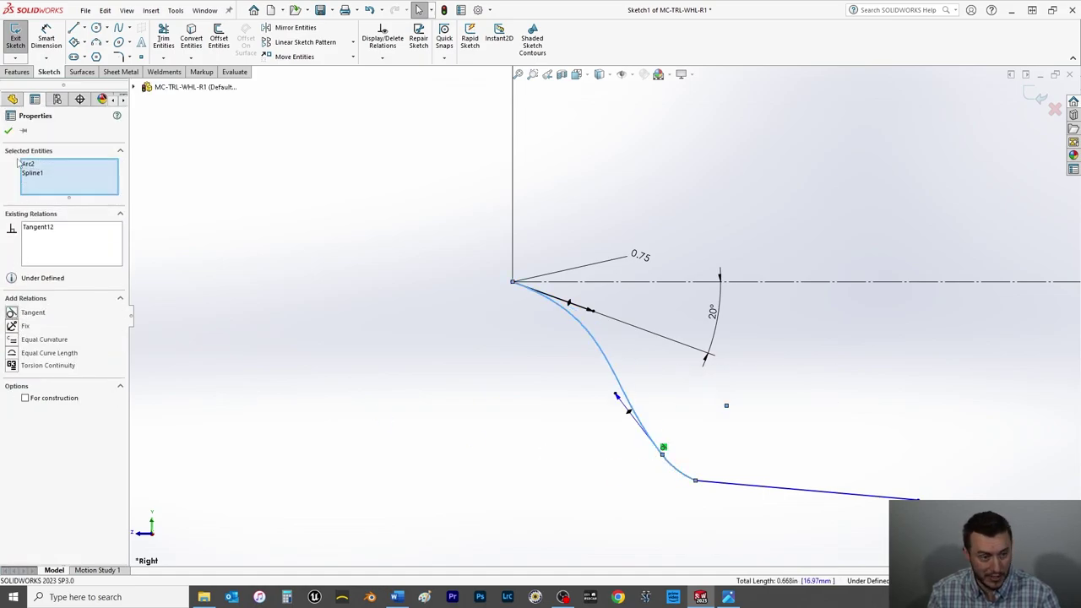
Step: Make the small arc below the upper spline tangent to the gently sloping line
{"action": "key", "text": "Escape"}
{"action": "left_click", "coordinate": [680, 473]}
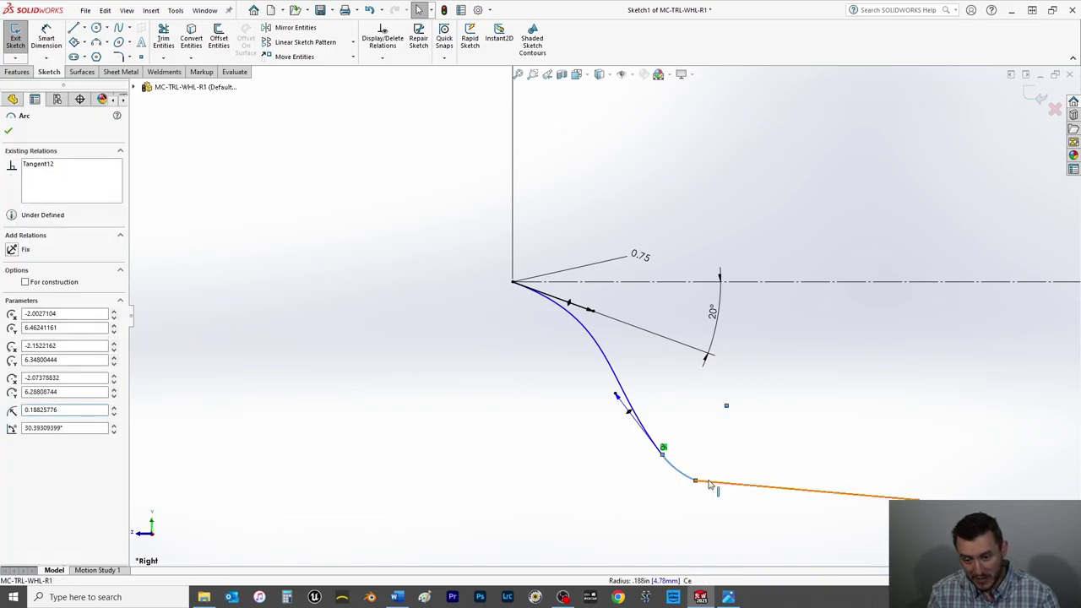
{"action": "left_click", "coordinate": [710, 484], "text": "ctrl"}
{"action": "left_click", "coordinate": [12, 312]}
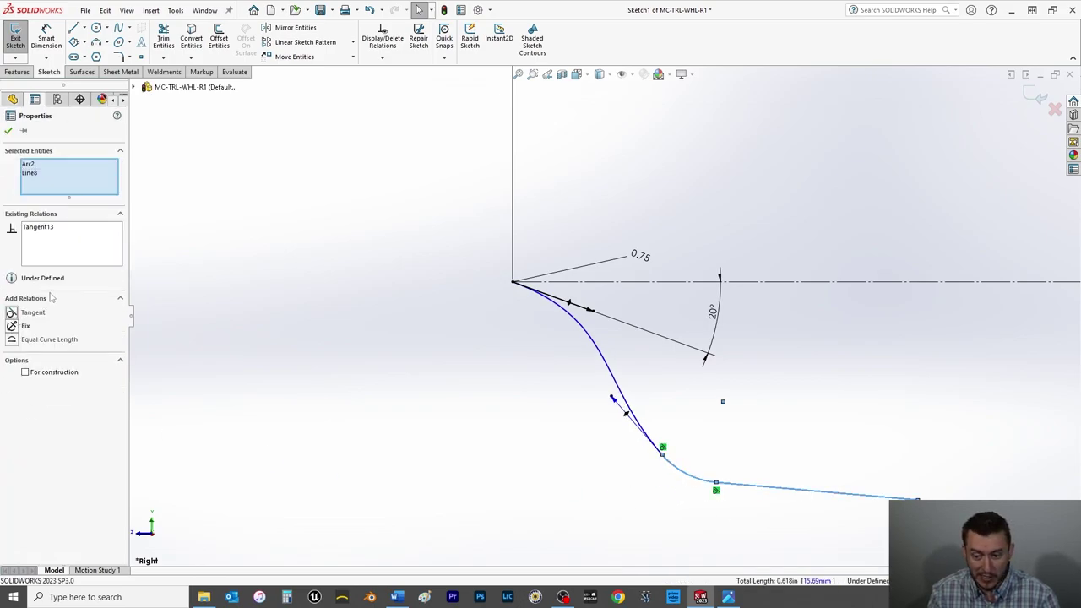
{"action": "left_click", "coordinate": [8, 132]}
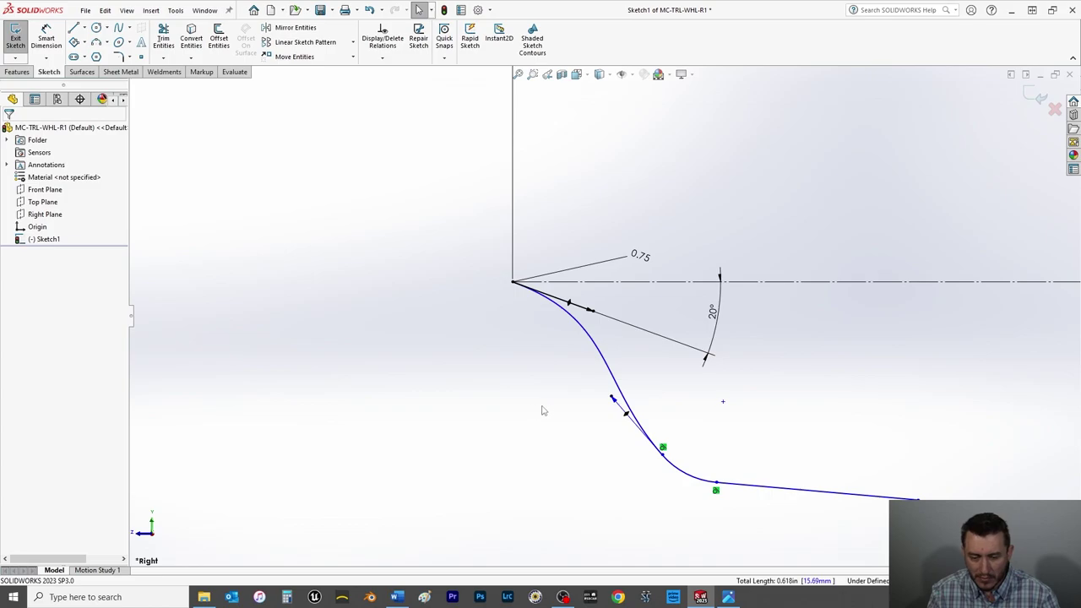
Step: Shorten the upper spline's end tangent handle, dimension its length and set it to 0.455 in
{"action": "left_click", "coordinate": [604, 410]}
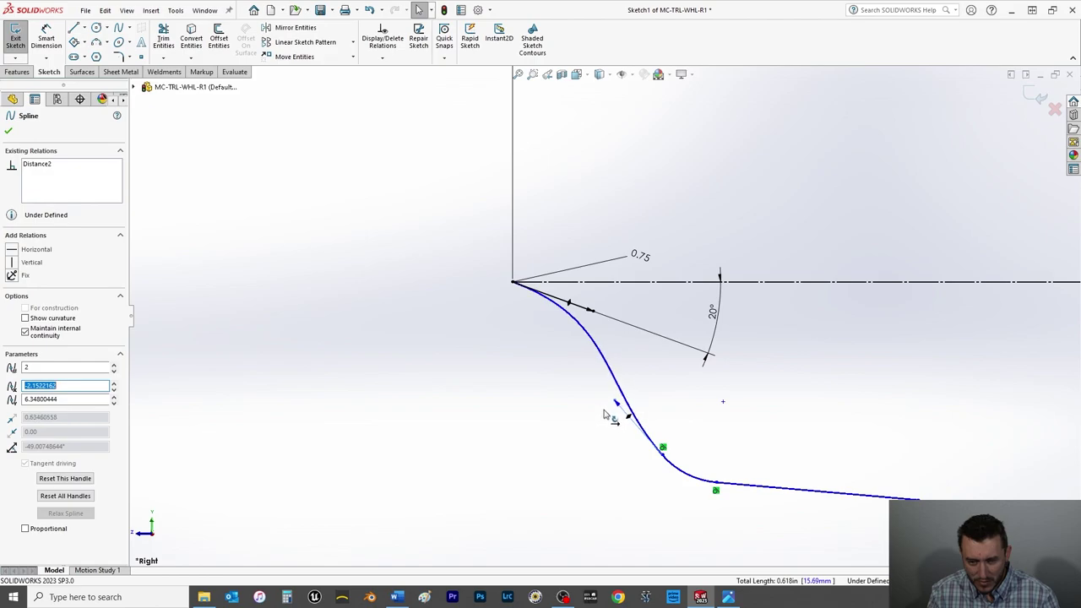
{"action": "left_click_drag", "start_coordinate": [607, 421], "coordinate": [639, 426]}
{"action": "left_click", "coordinate": [9, 134]}
{"action": "left_click", "coordinate": [47, 38]}
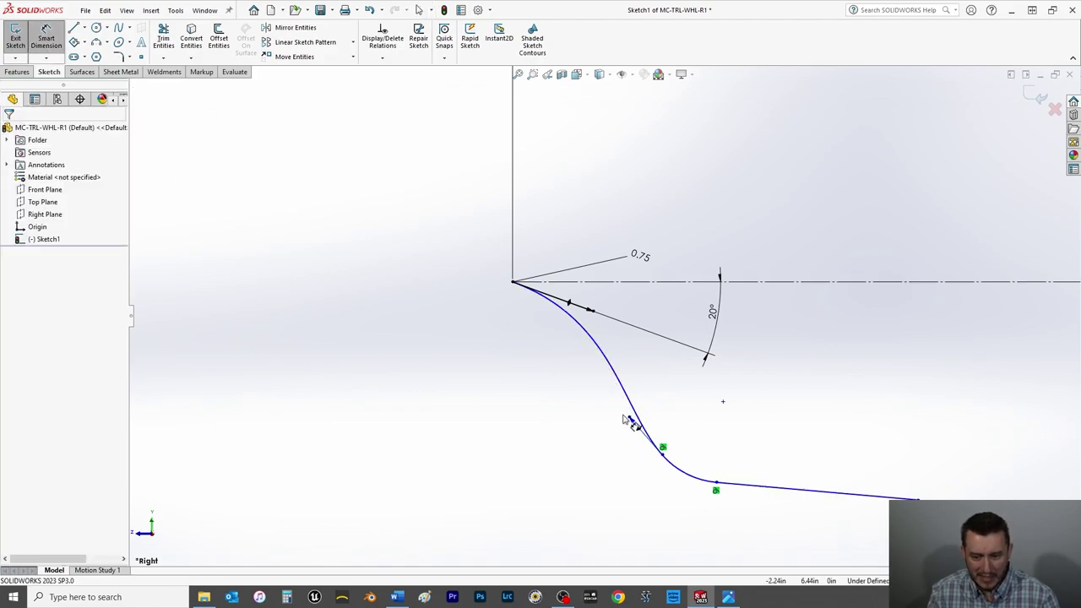
{"action": "left_click", "coordinate": [629, 420]}
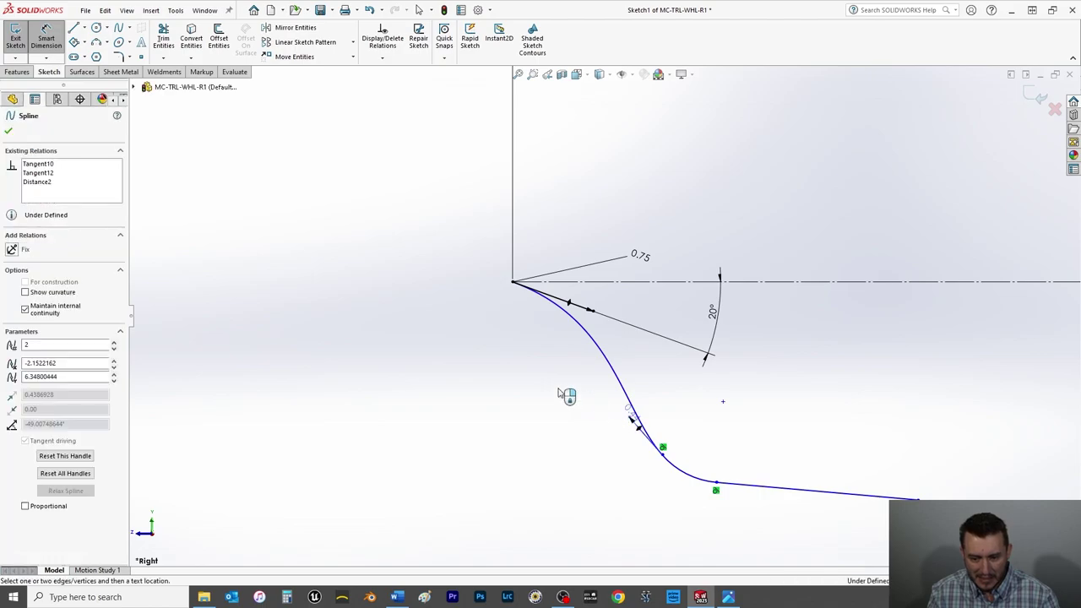
{"action": "left_click", "coordinate": [493, 395]}
{"action": "type", "text": ".455"}
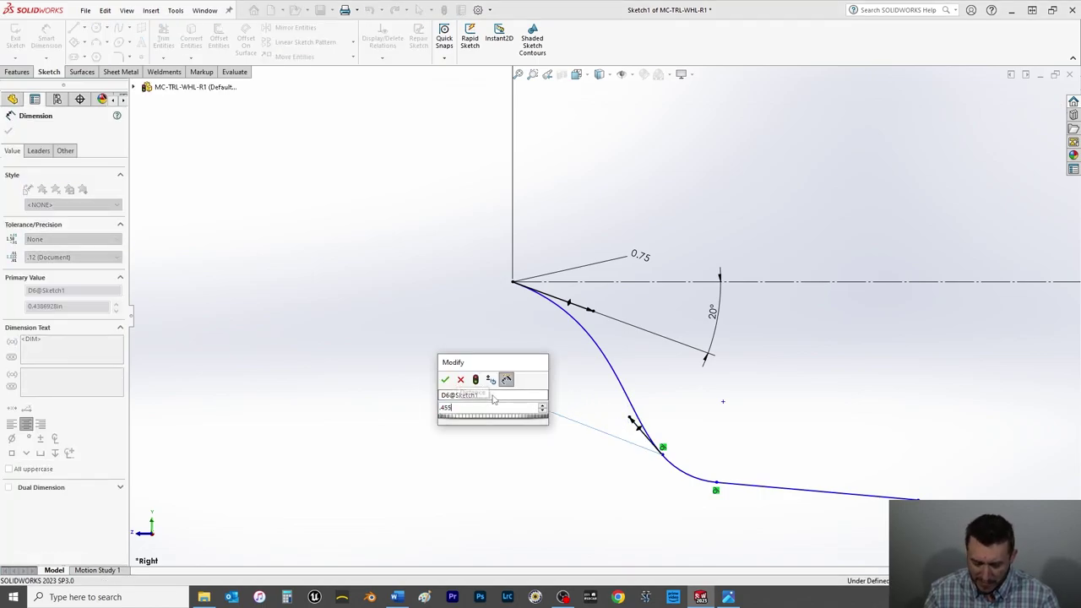
{"action": "key", "text": "Return"}
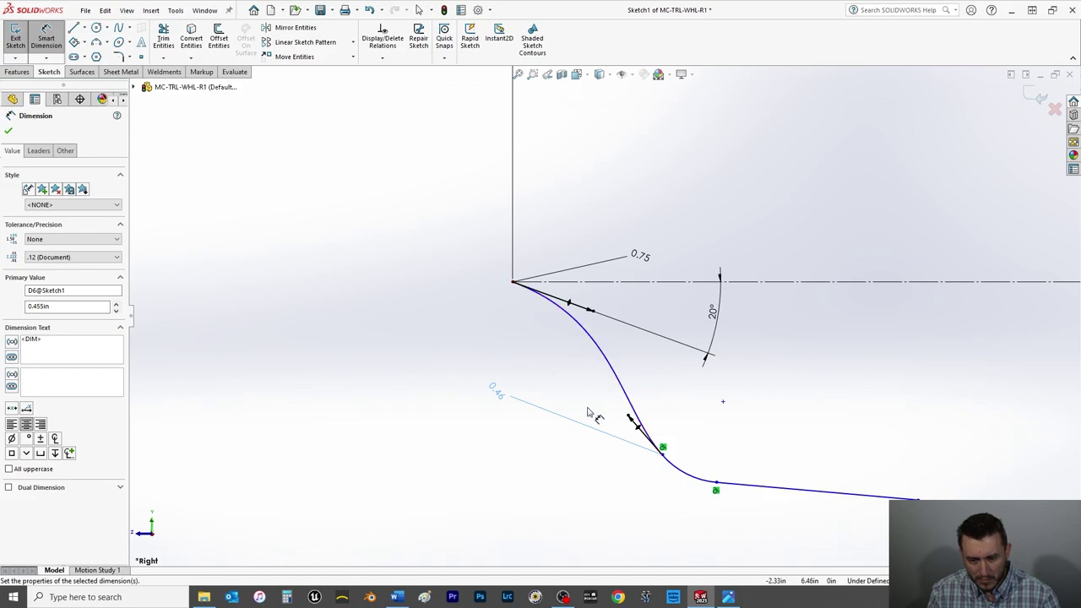
Step: Dimension the horizontal distance between the upper spline's two endpoints and set it to 0.355 in
{"action": "left_click", "coordinate": [605, 363]}
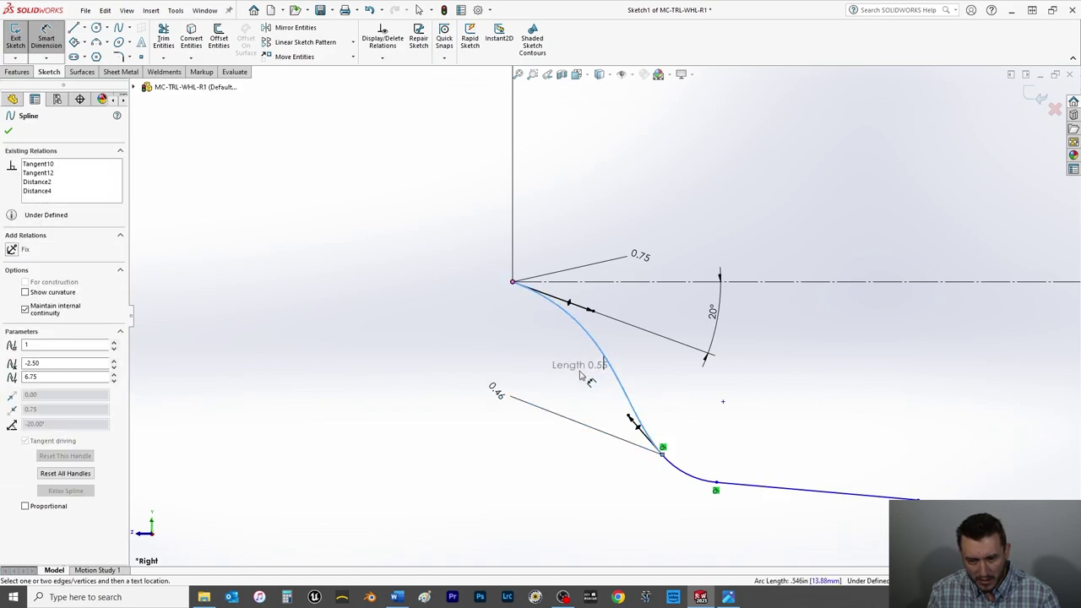
{"action": "key", "text": "Escape"}
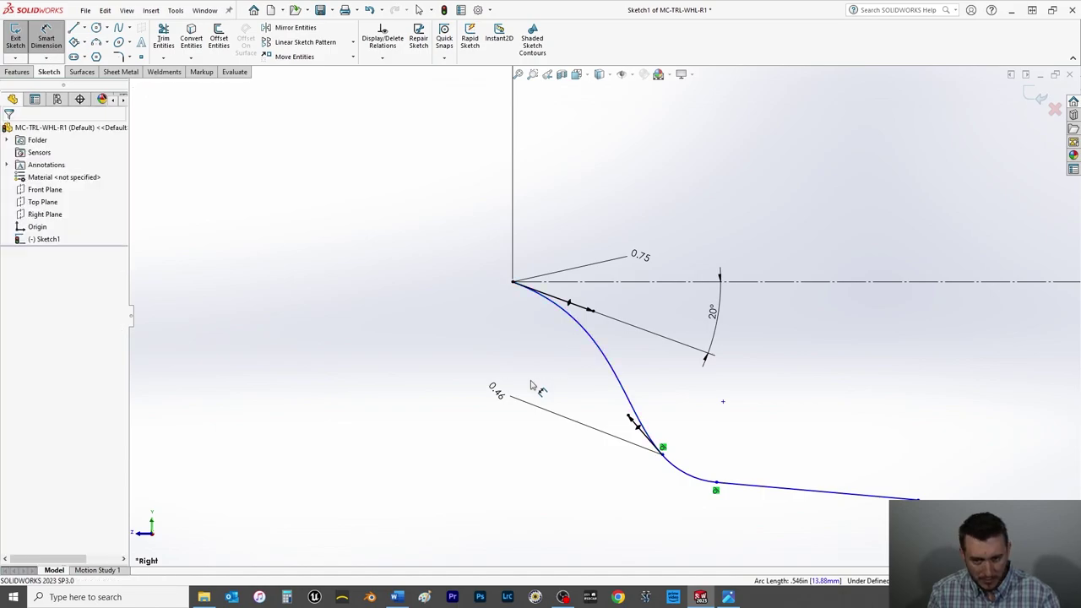
{"action": "left_click", "coordinate": [663, 455]}
{"action": "left_click", "coordinate": [512, 283]}
{"action": "left_click", "coordinate": [580, 519]}
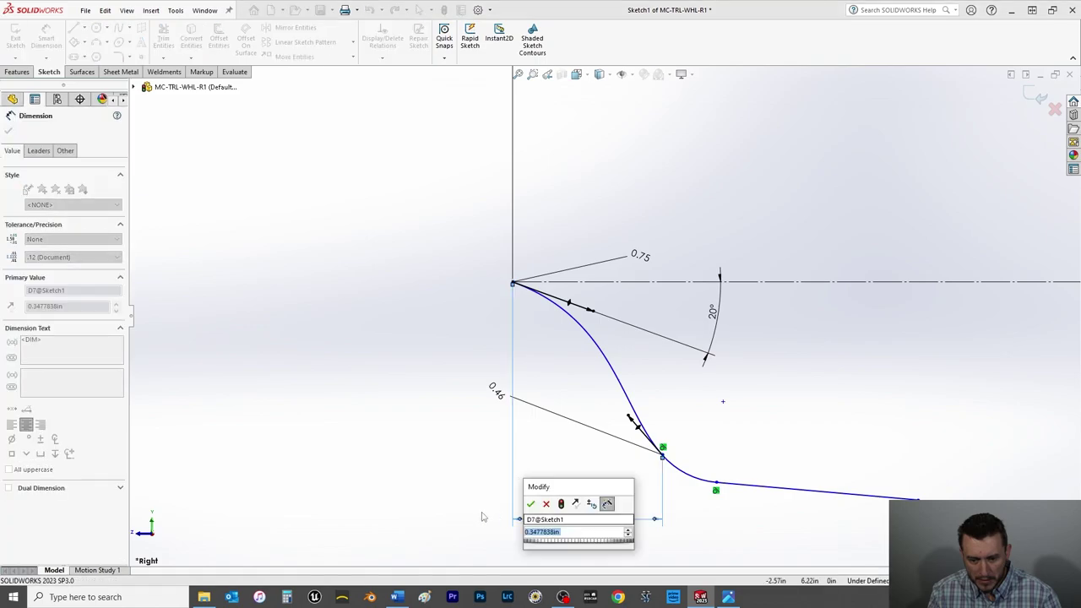
{"action": "type", "text": "."}
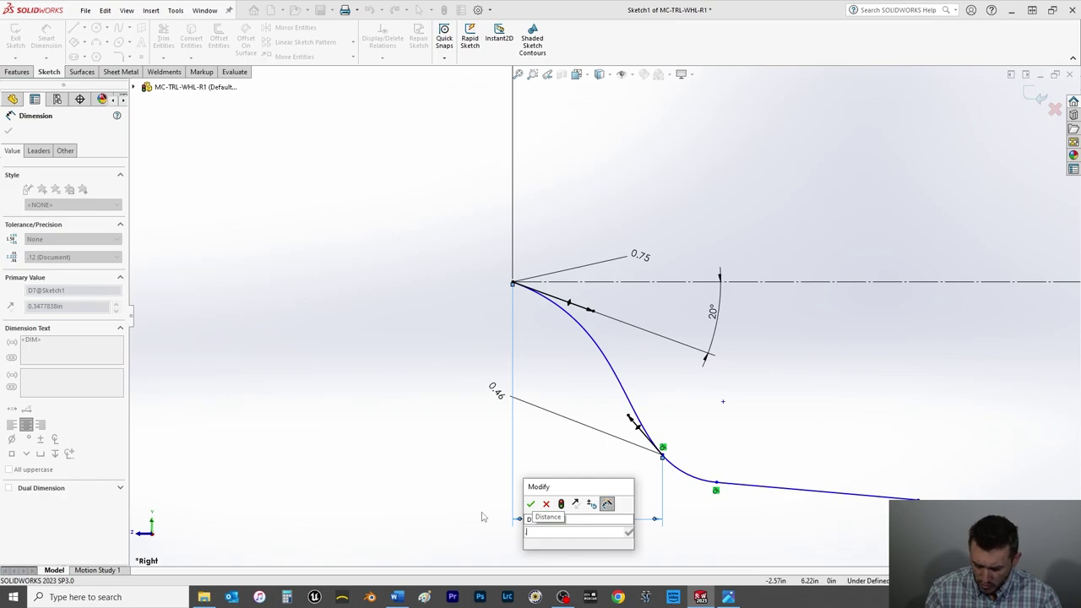
{"action": "type", "text": "355"}
{"action": "key", "text": "Return"}
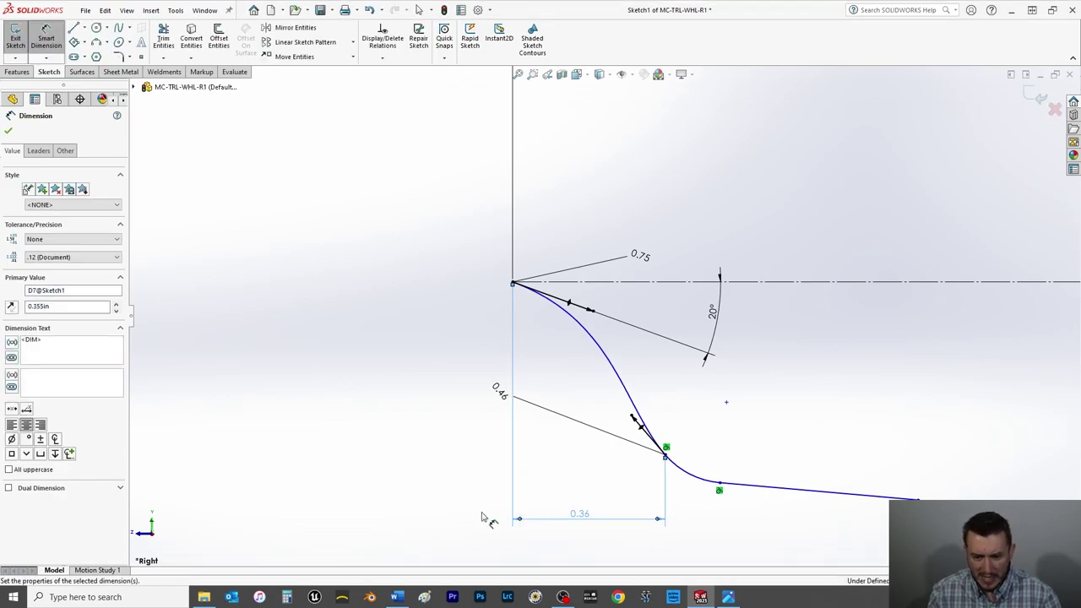
Step: Dimension the vertical distance from the upper spline's lower endpoint to the horizontal construction line, and set it to 0.5 in
{"action": "left_click", "coordinate": [666, 457]}
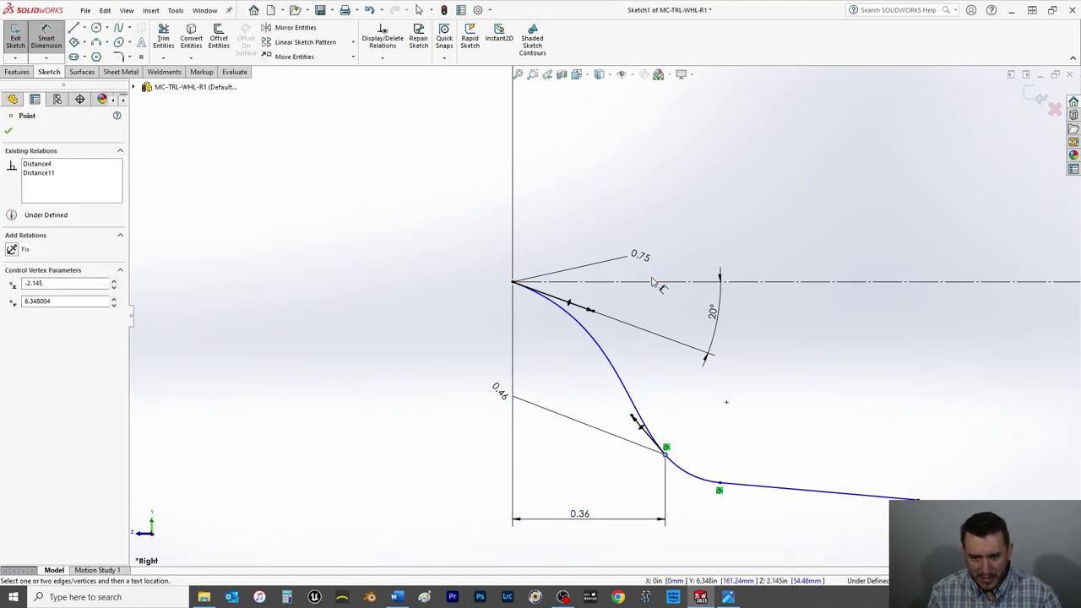
{"action": "left_click", "coordinate": [655, 285]}
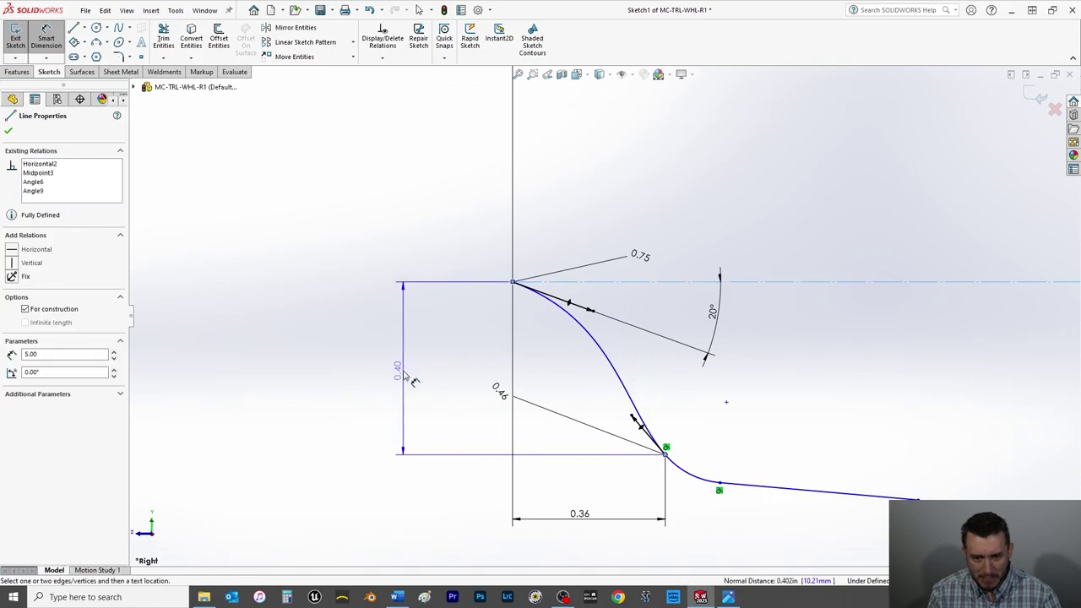
{"action": "left_click", "coordinate": [408, 376]}
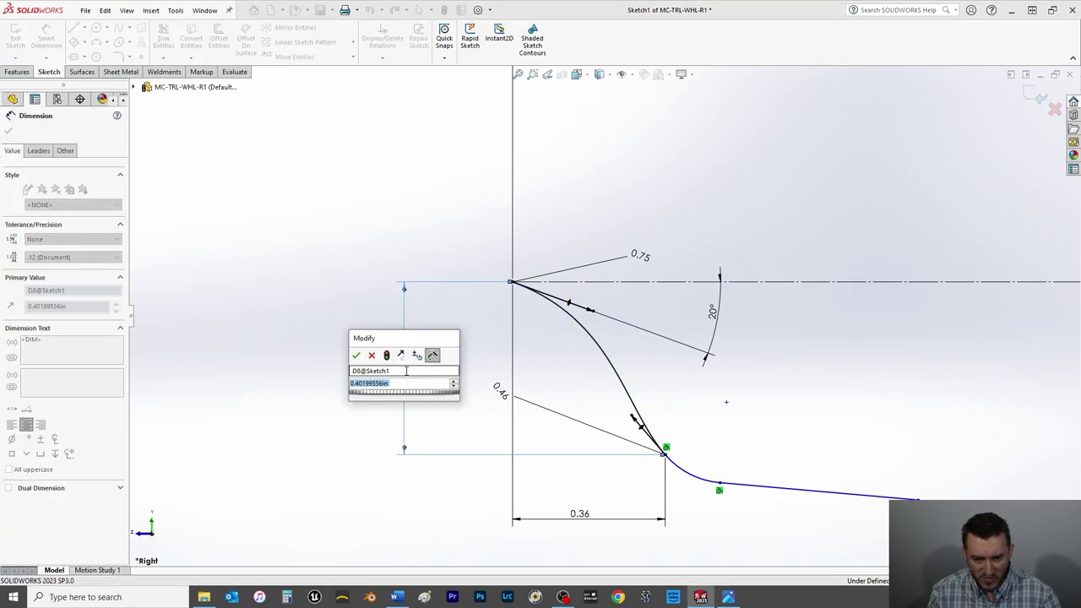
{"action": "type", "text": ".5"}
{"action": "key", "text": "Return"}
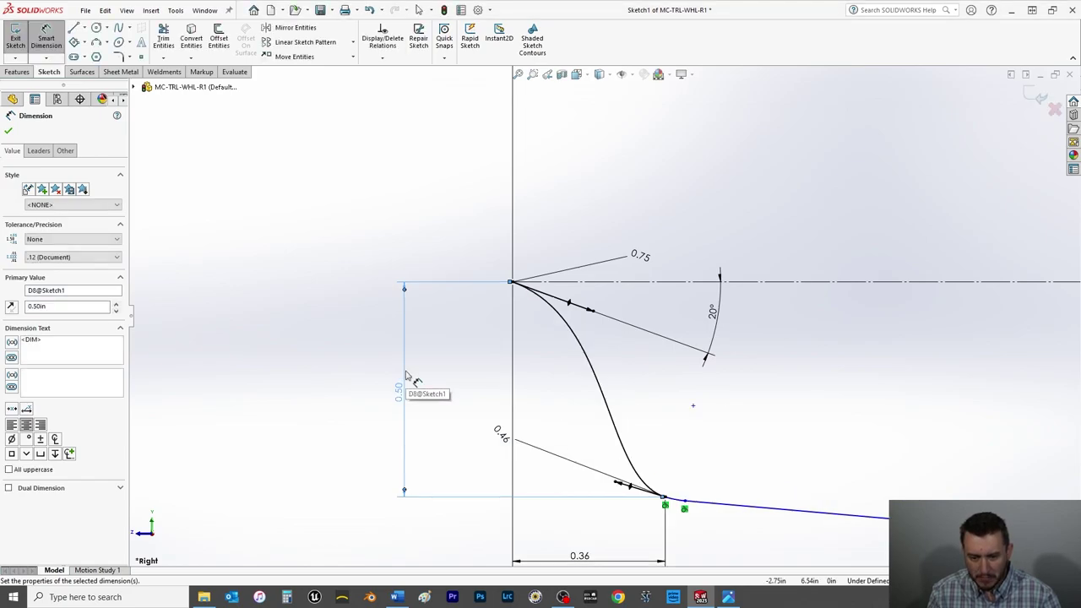
Step: Dimension the horizontal distance from the upper spline's start point to the far end of the gently sloping line, and set it to 1.5 in
{"action": "scroll", "coordinate": [408, 377], "scroll_direction": "up", "scroll_amount": 2}
{"action": "scroll", "coordinate": [680, 444], "scroll_direction": "down", "scroll_amount": 5}
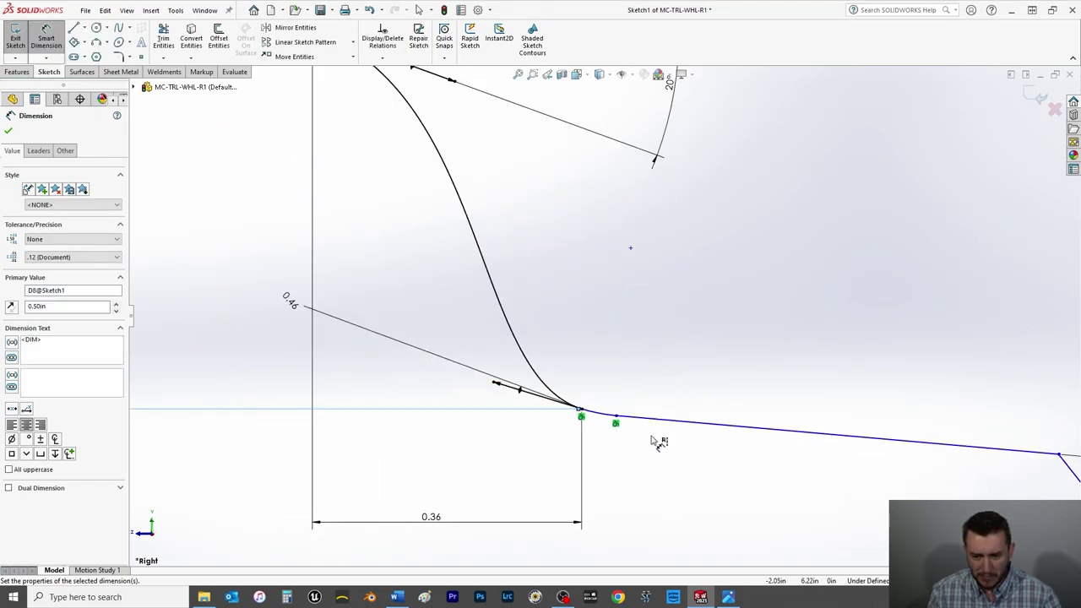
{"action": "scroll", "coordinate": [658, 443], "scroll_direction": "up", "scroll_amount": 4}
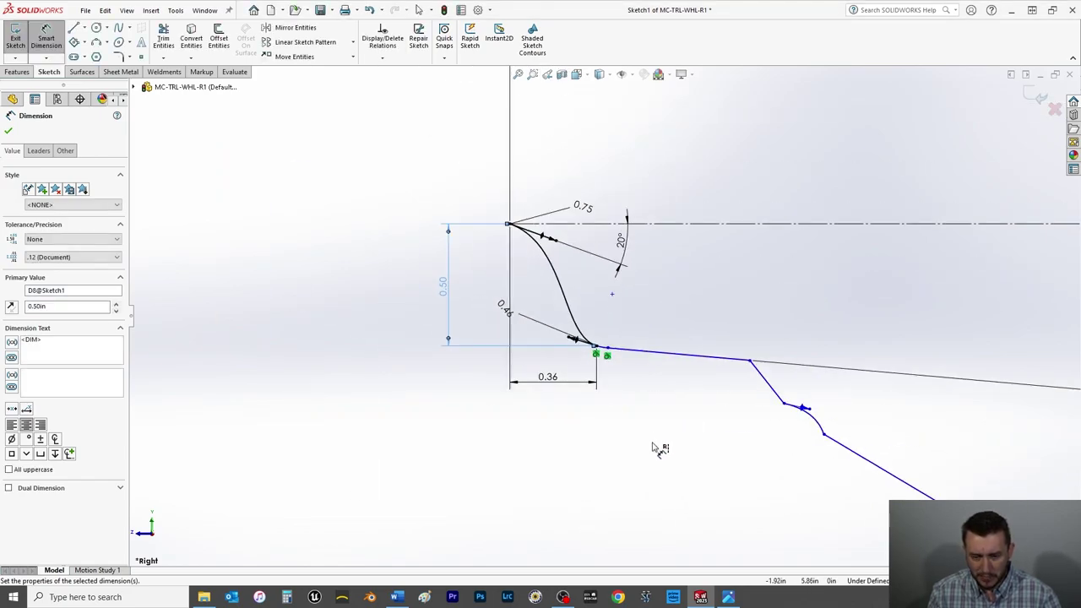
{"action": "left_click", "coordinate": [749, 362]}
{"action": "left_click", "coordinate": [509, 227]}
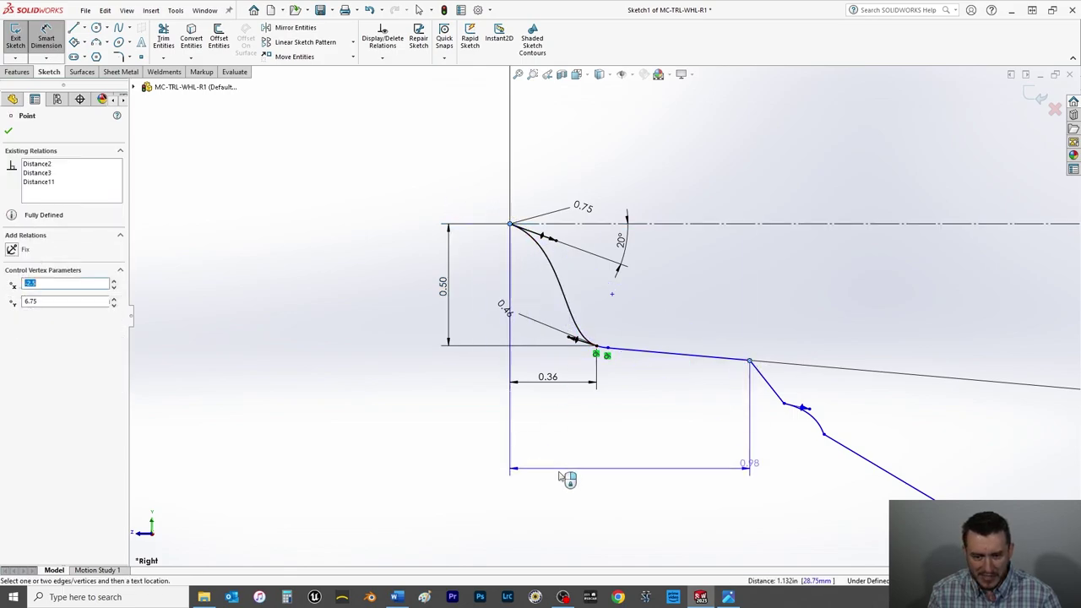
{"action": "left_click", "coordinate": [597, 488]}
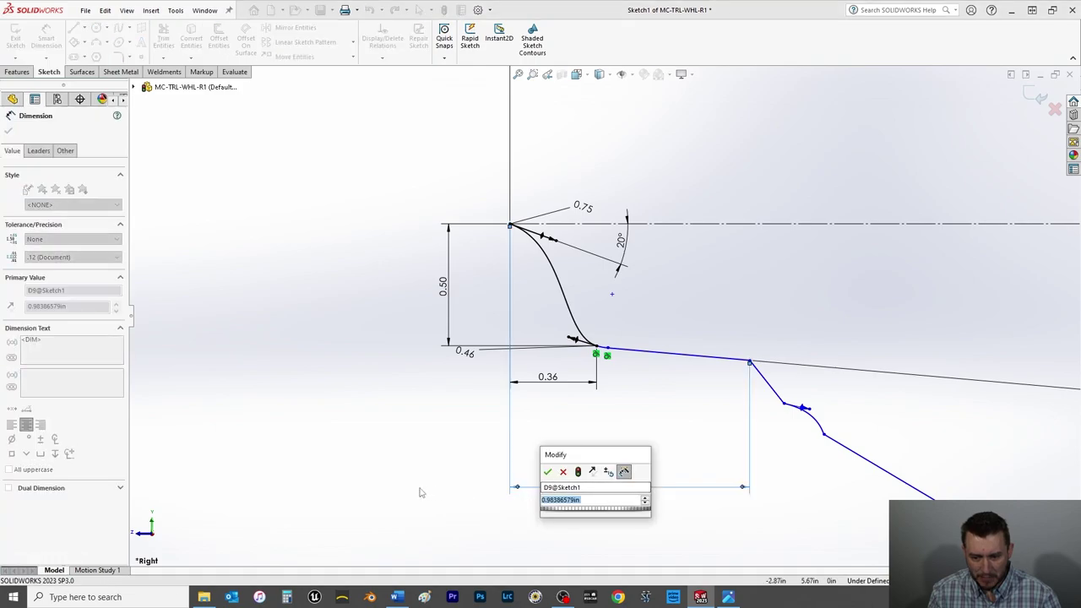
{"action": "type", "text": "1"}
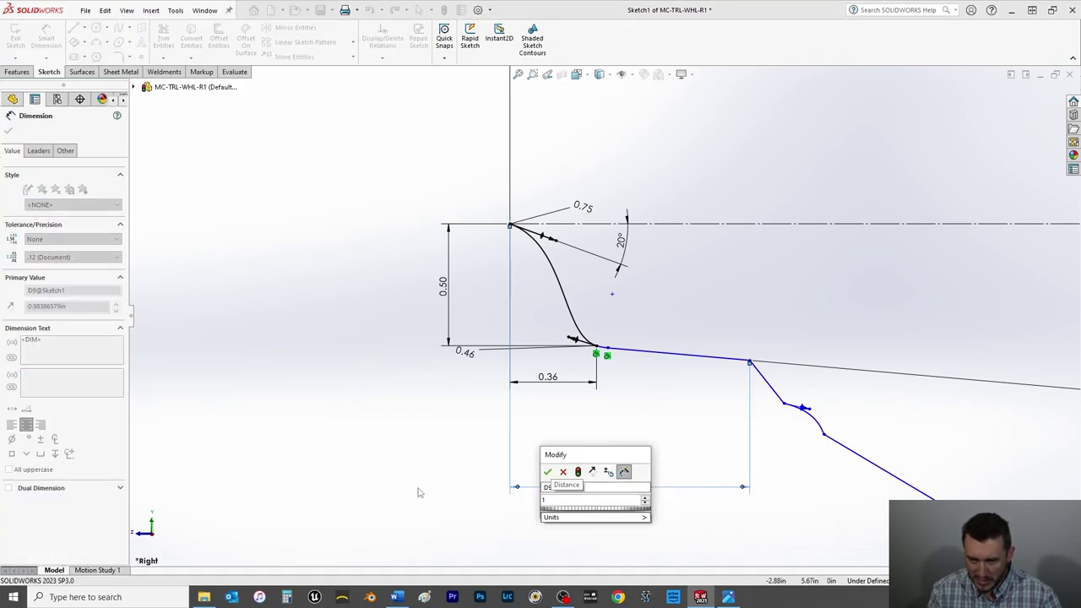
{"action": "type", "text": ".5"}
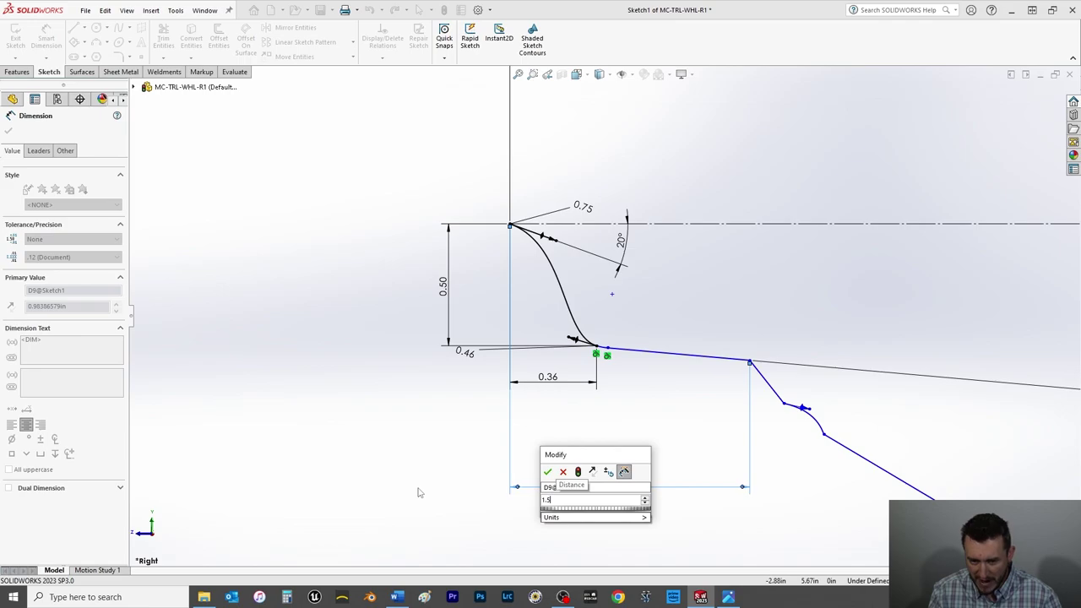
{"action": "key", "text": "Return"}
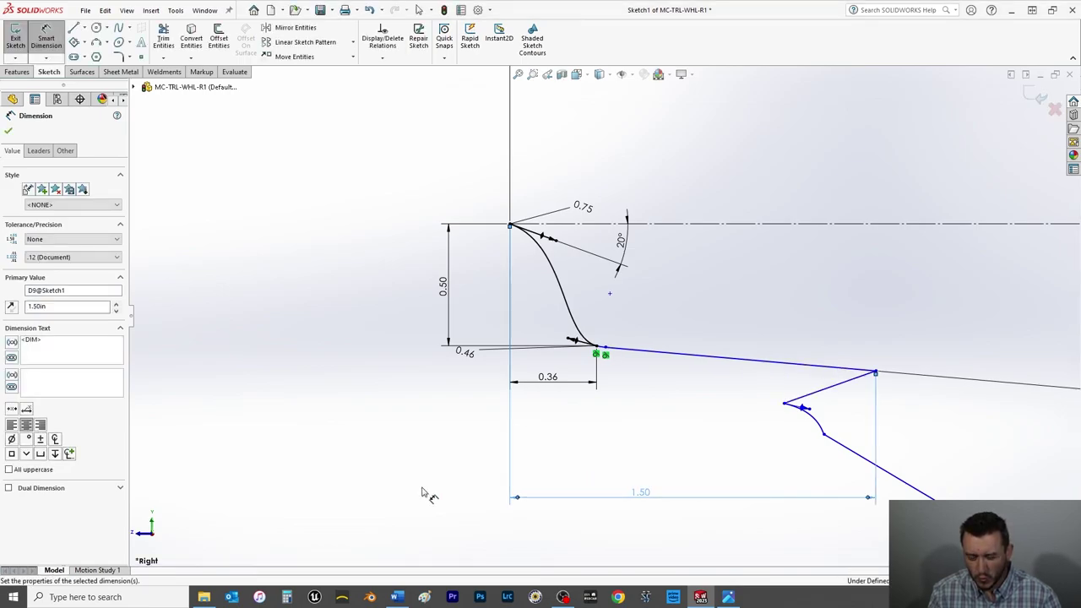
{"action": "key", "text": "f"}
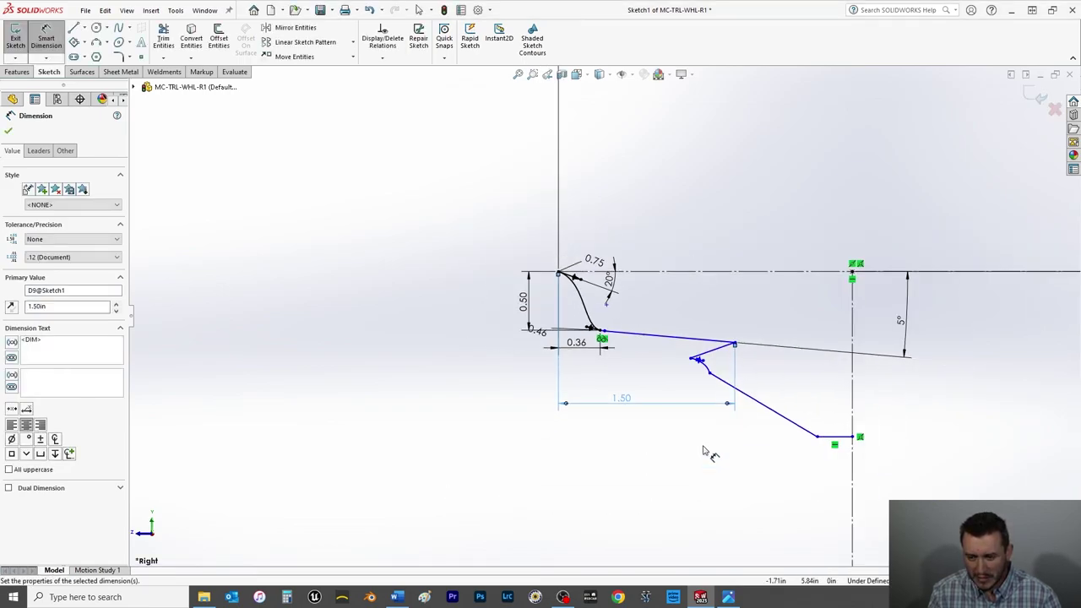
Step: Change the horizontal dimension from the spline's start point to the sloping line's far end to 1 in
{"action": "double_click", "coordinate": [623, 398]}
{"action": "type", "text": "1"}
{"action": "key", "text": "Return"}
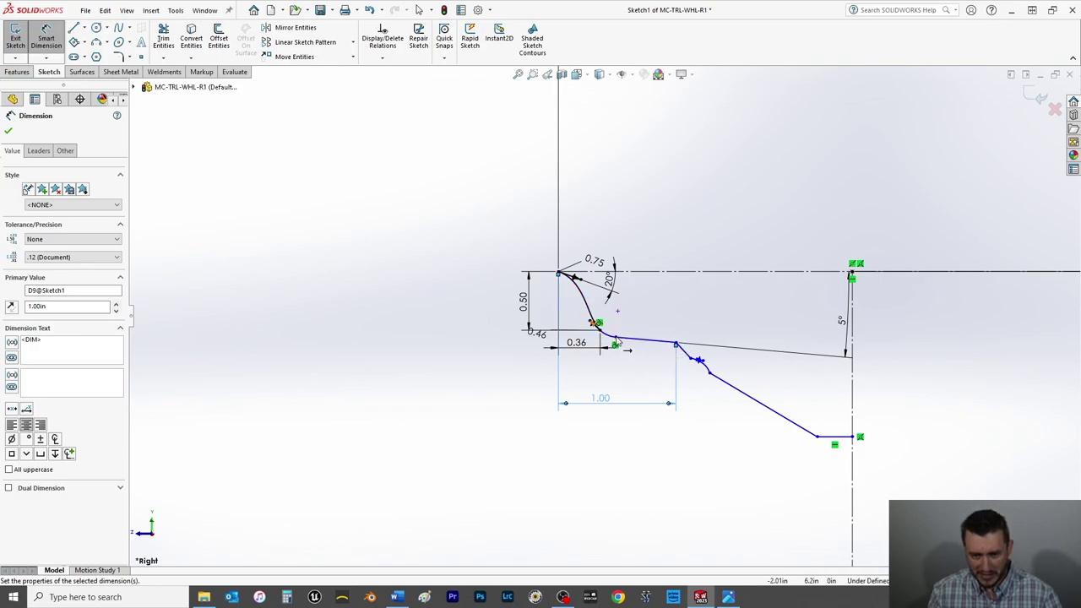
{"action": "scroll", "coordinate": [616, 341], "scroll_direction": "down", "scroll_amount": 3}
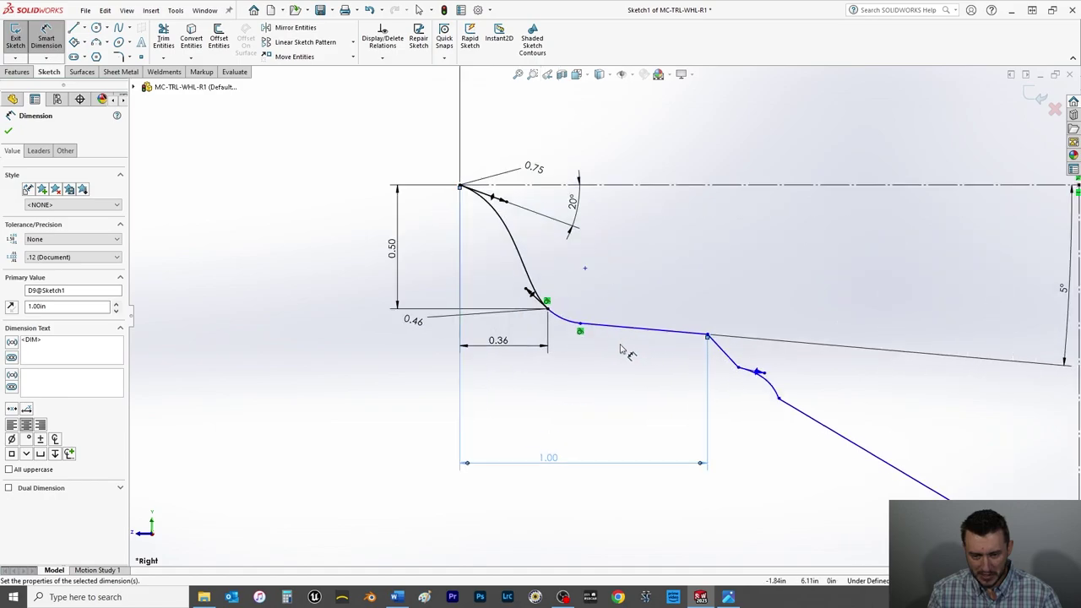
{"action": "key", "text": "Escape"}
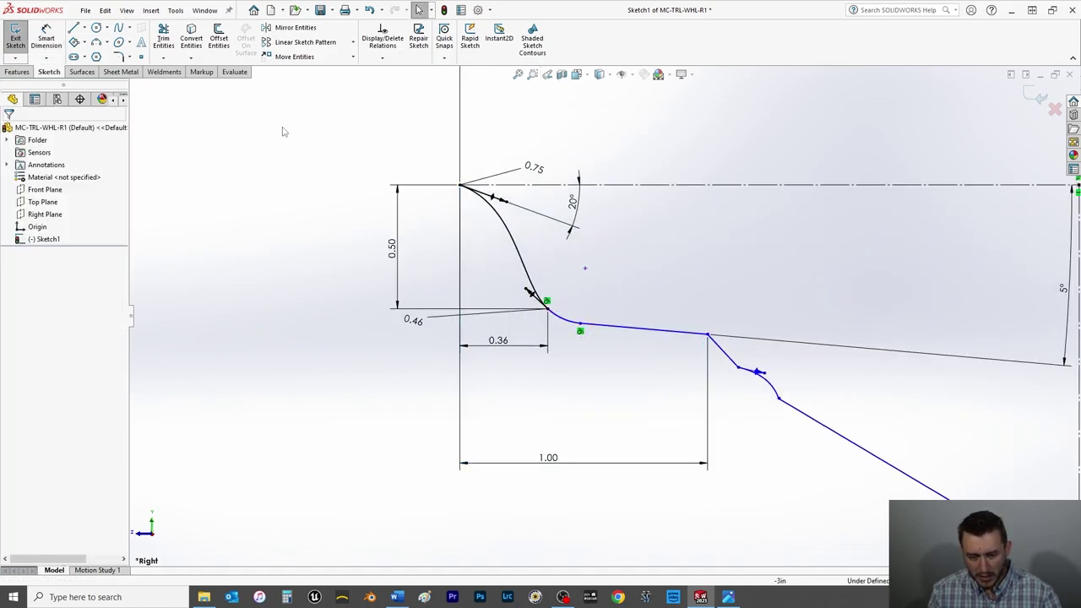
Step: Dimension the vertical distance from the sloping line's far endpoint to the horizontal construction line, and set it to 0.625 in
{"action": "left_click", "coordinate": [46, 38]}
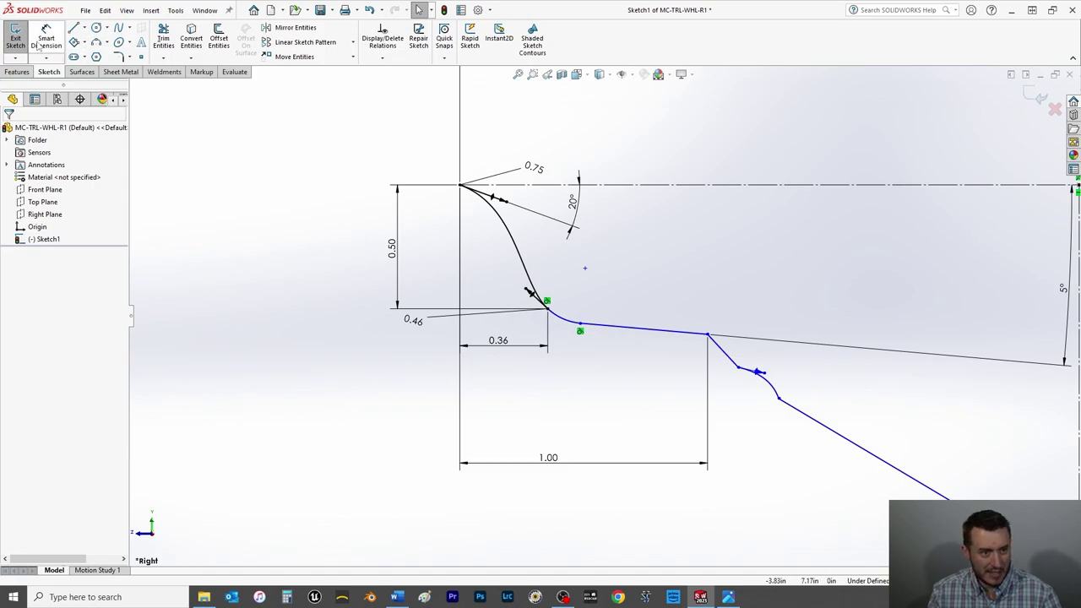
{"action": "left_click", "coordinate": [707, 336]}
{"action": "left_click", "coordinate": [719, 186]}
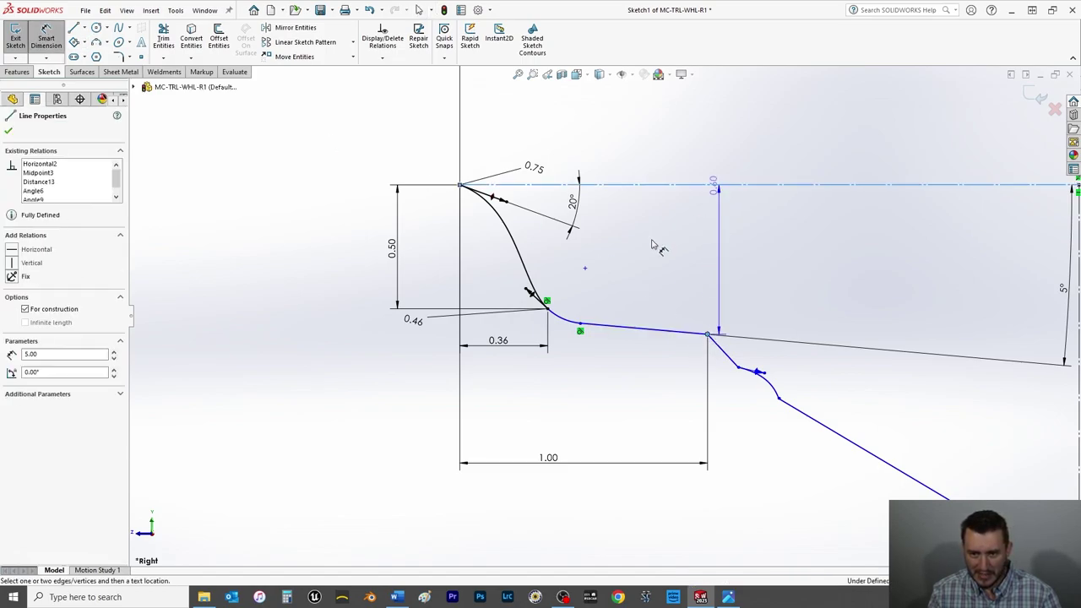
{"action": "left_click", "coordinate": [317, 264]}
{"action": "type", "text": ".6"}
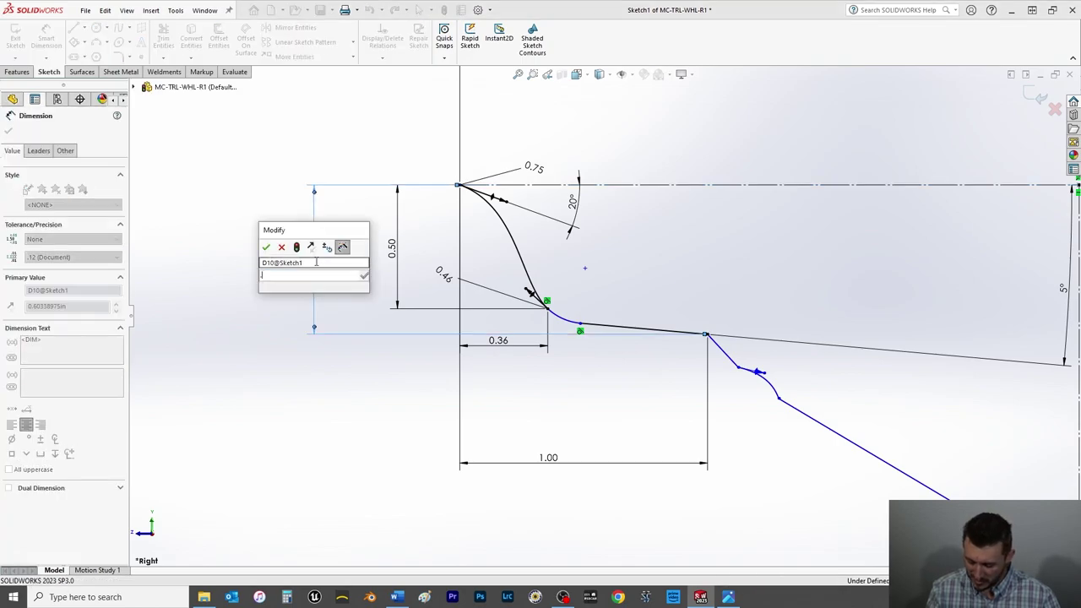
{"action": "type", "text": "25"}
{"action": "key", "text": "Return"}
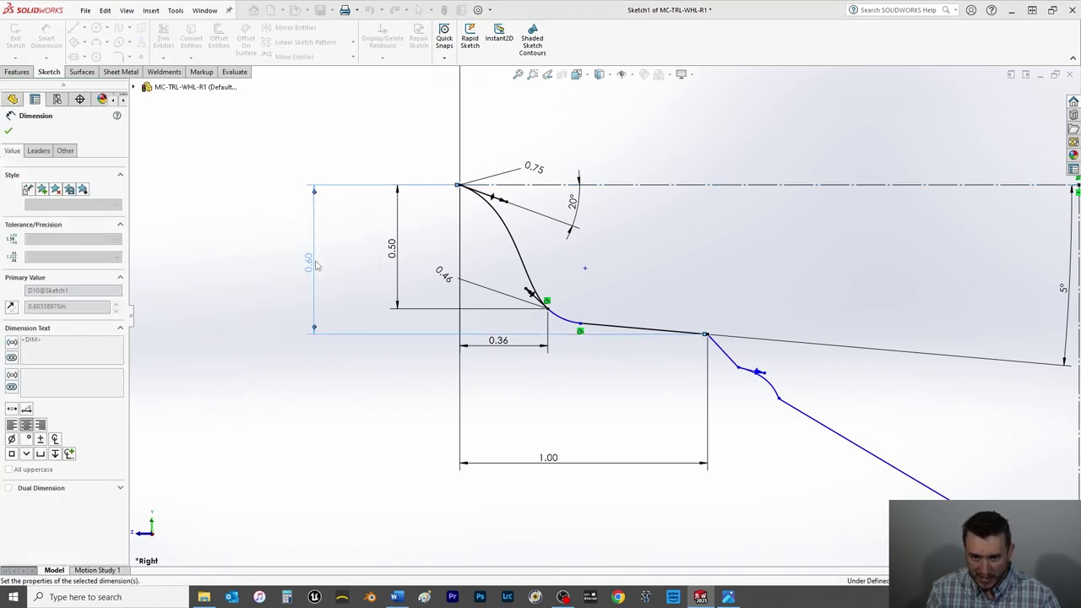
{"action": "left_click", "coordinate": [8, 132]}
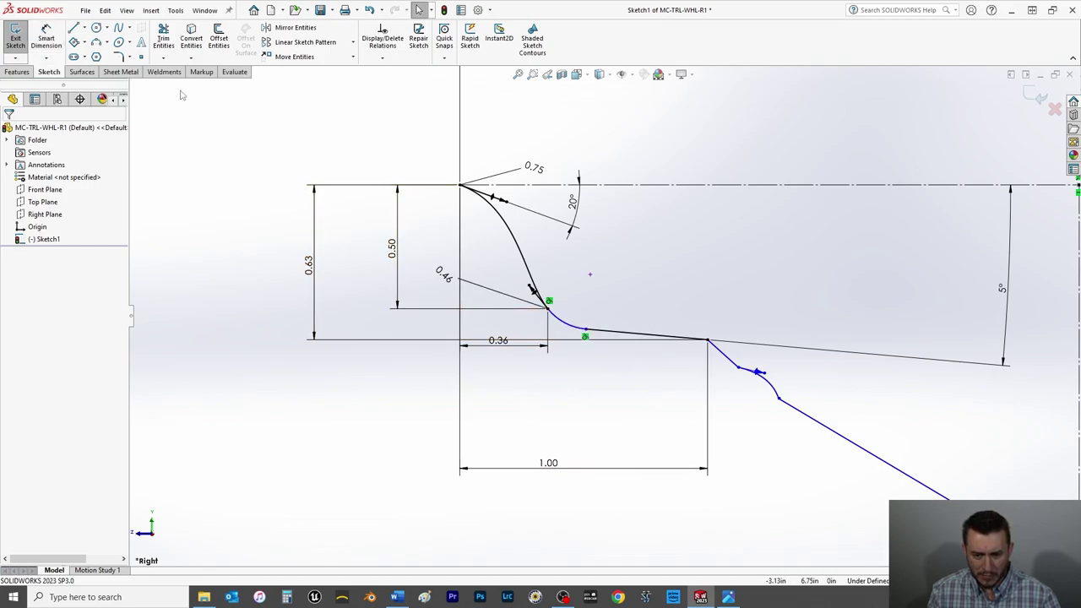
{"action": "key", "text": "d"}
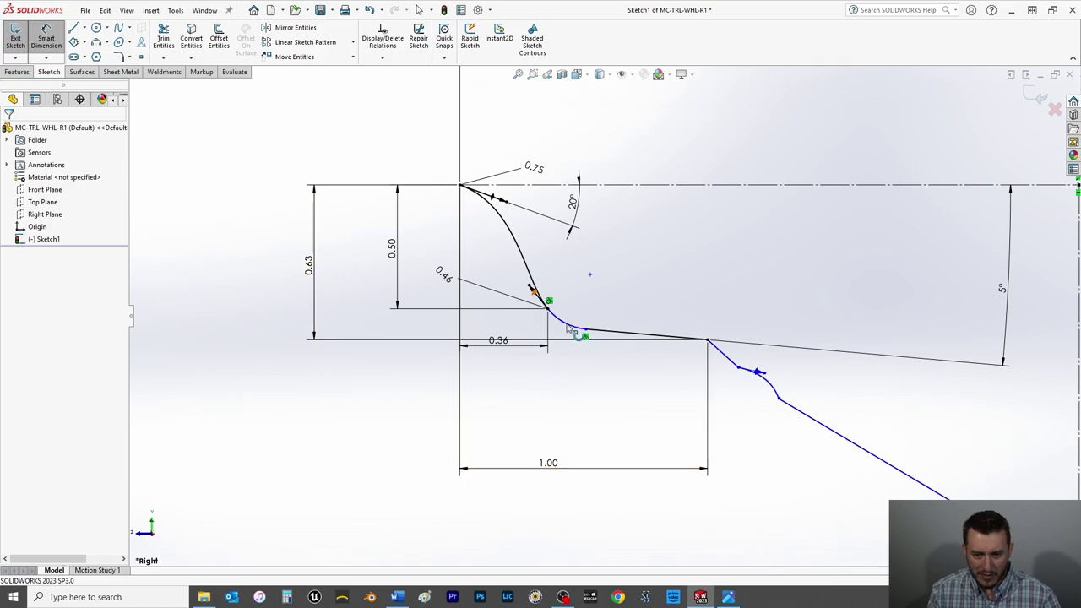
{"action": "left_click", "coordinate": [568, 325]}
{"action": "left_click", "coordinate": [569, 328]}
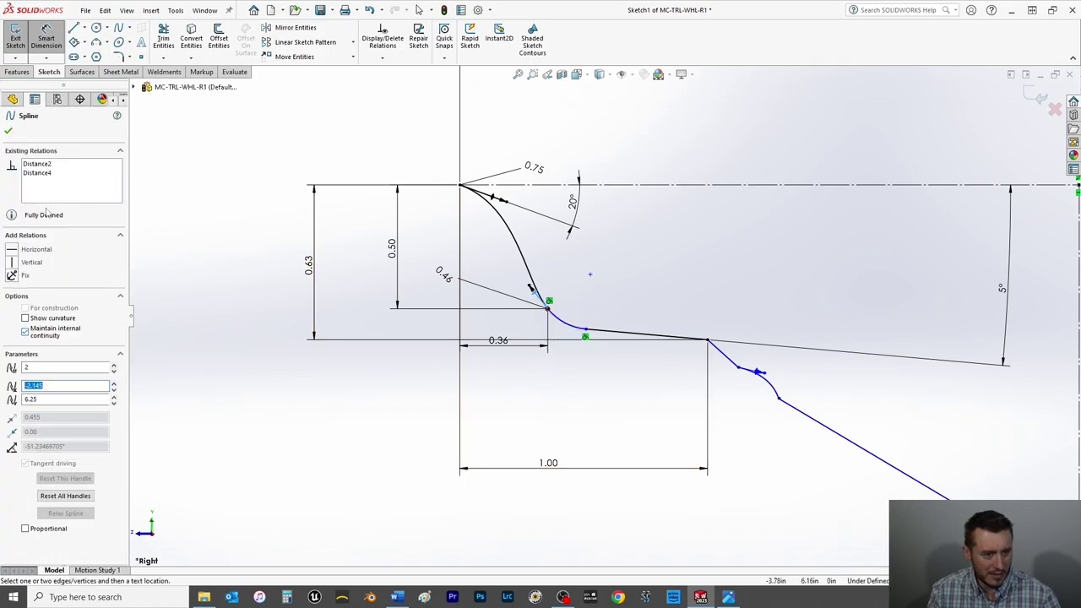
{"action": "key", "text": "Escape"}
{"action": "key", "text": "Escape"}
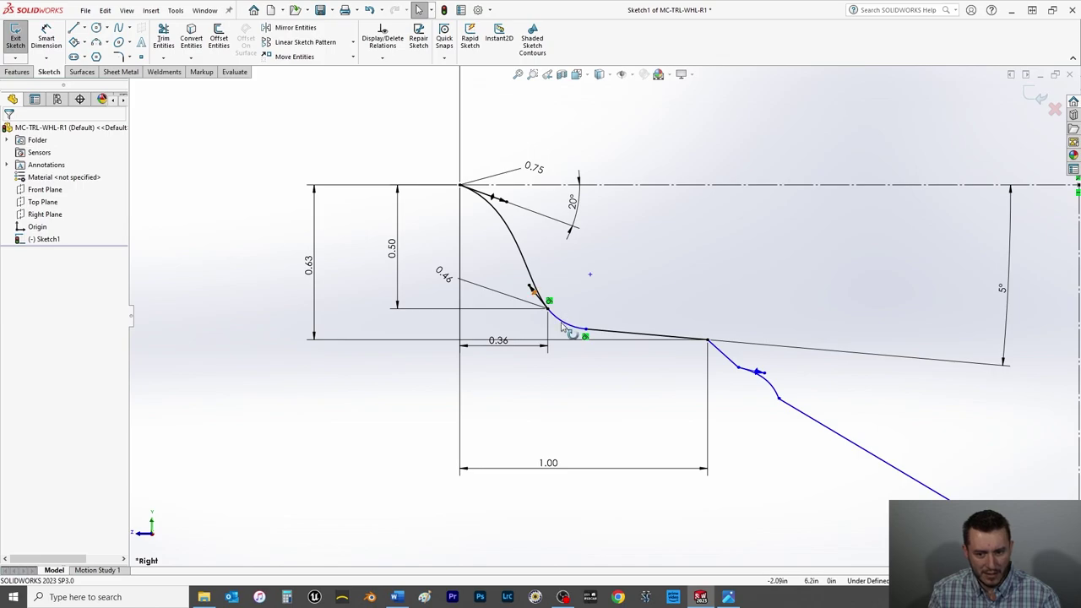
Step: Inspect the relations and parameters of the arc joining the upper spline to the gently sloping line
{"action": "left_click", "coordinate": [562, 326]}
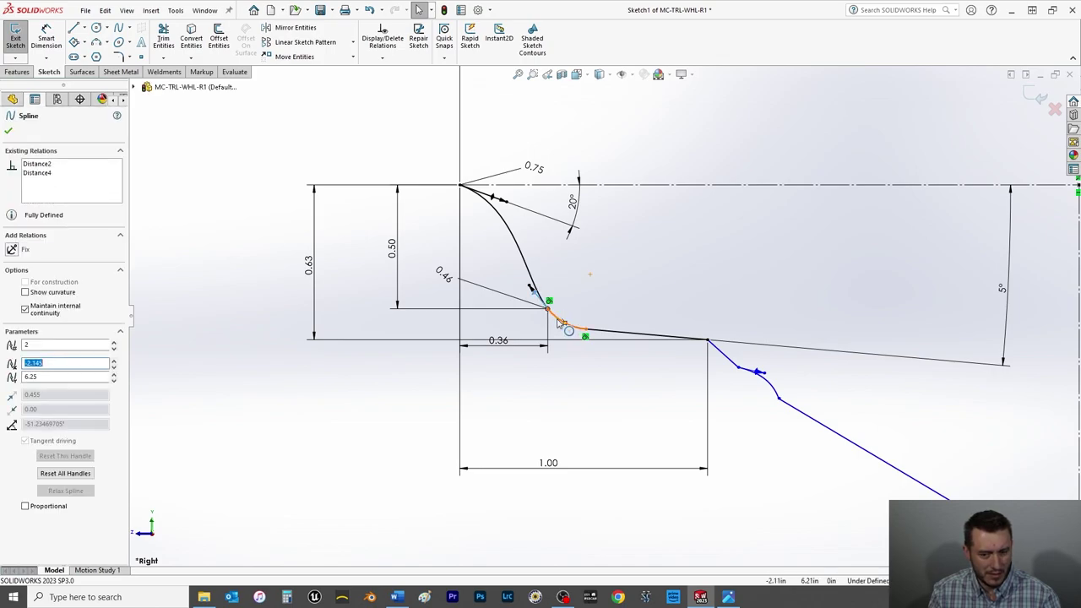
{"action": "scroll", "coordinate": [566, 332], "scroll_direction": "down", "scroll_amount": 5}
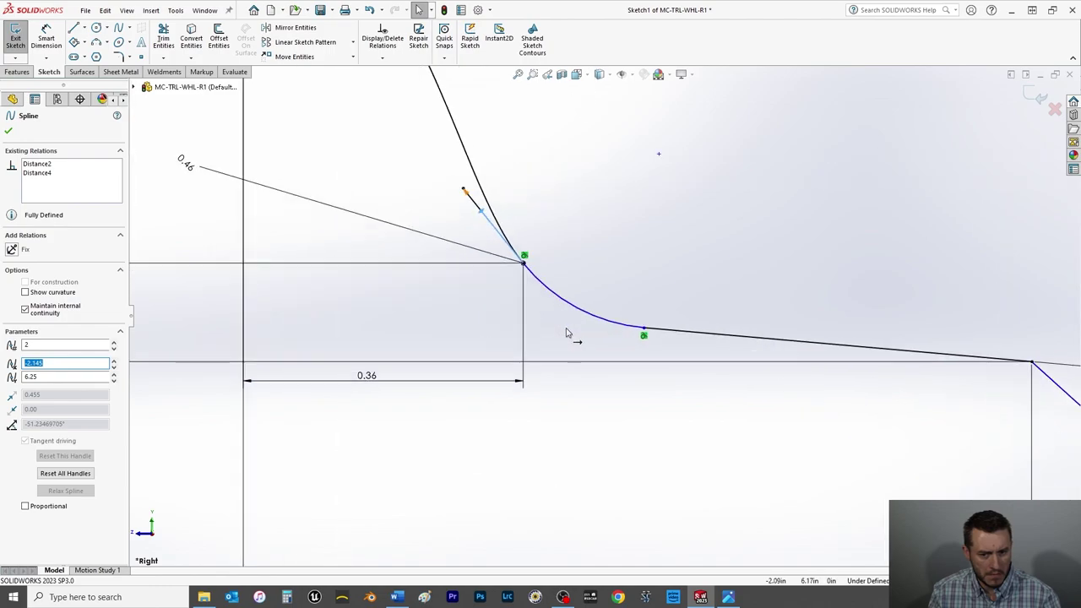
{"action": "left_click", "coordinate": [568, 331]}
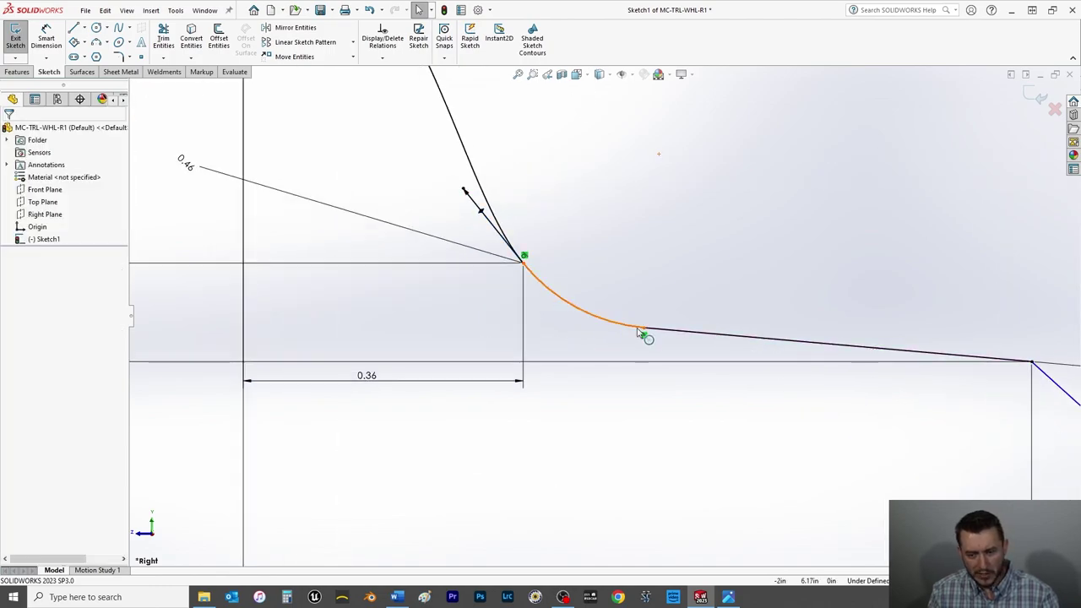
{"action": "left_click", "coordinate": [642, 334]}
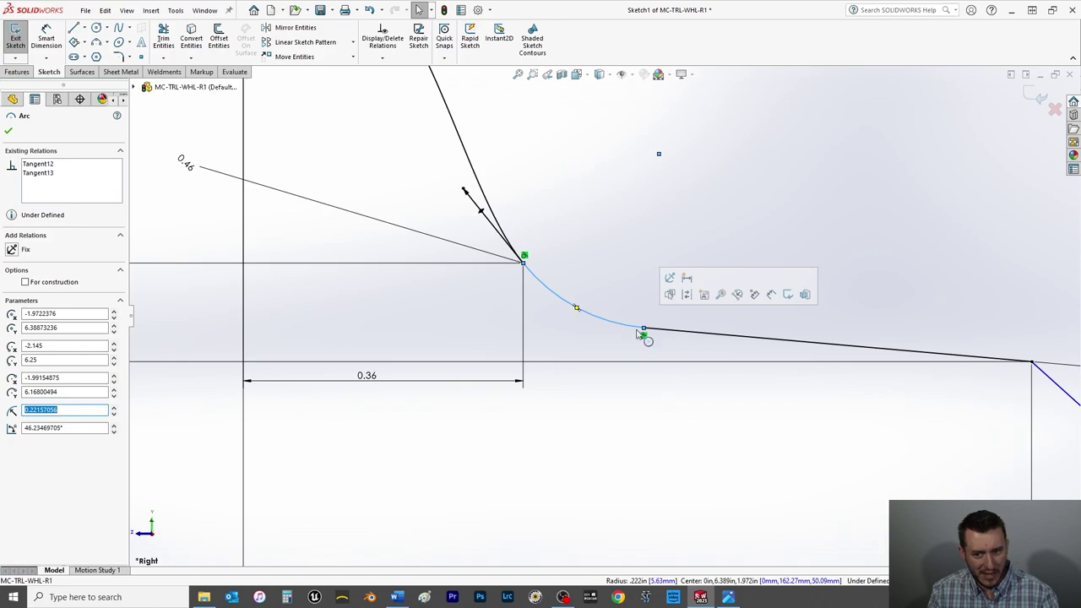
{"action": "scroll", "coordinate": [622, 343], "scroll_direction": "up", "scroll_amount": 4}
{"action": "left_click", "coordinate": [8, 130]}
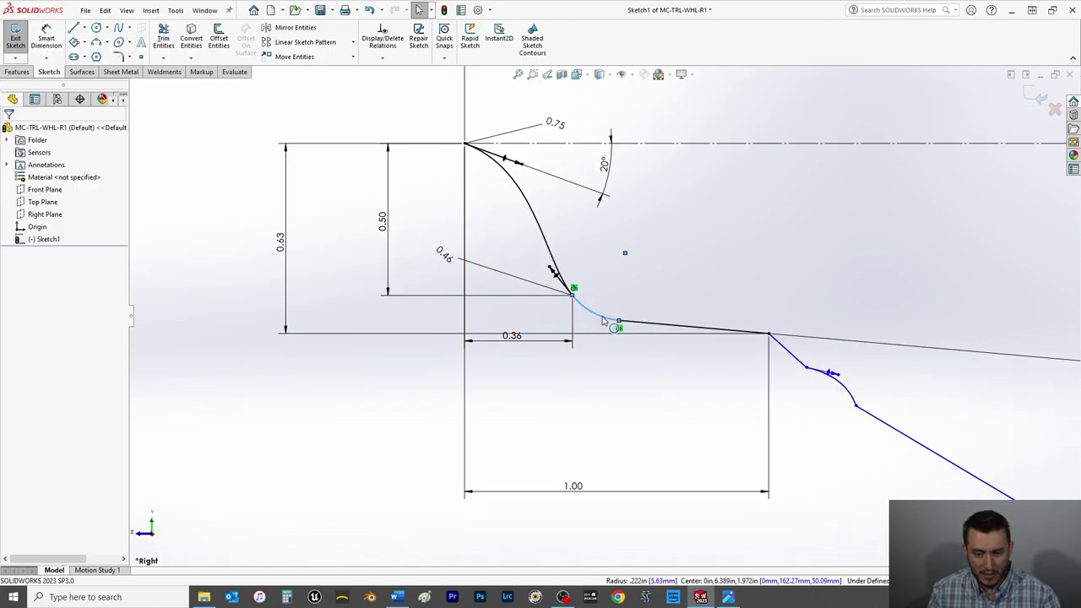
Step: Dimension the horizontal distance from the arc's lower endpoint to the gently sloping line's far end, and set it to 0.5 in
{"action": "mouse_move", "coordinate": [619, 322]}
{"action": "left_mouse_down"}
{"action": "mouse_move", "coordinate": [606, 325]}
{"action": "mouse_move", "coordinate": [617, 323]}
{"action": "left_mouse_up"}
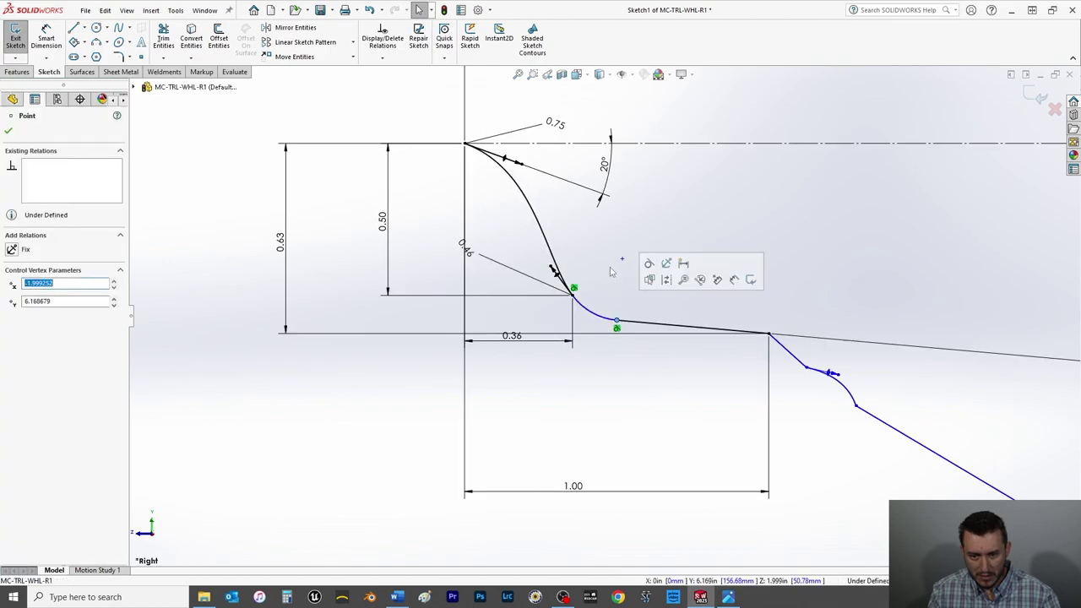
{"action": "left_click", "coordinate": [47, 41]}
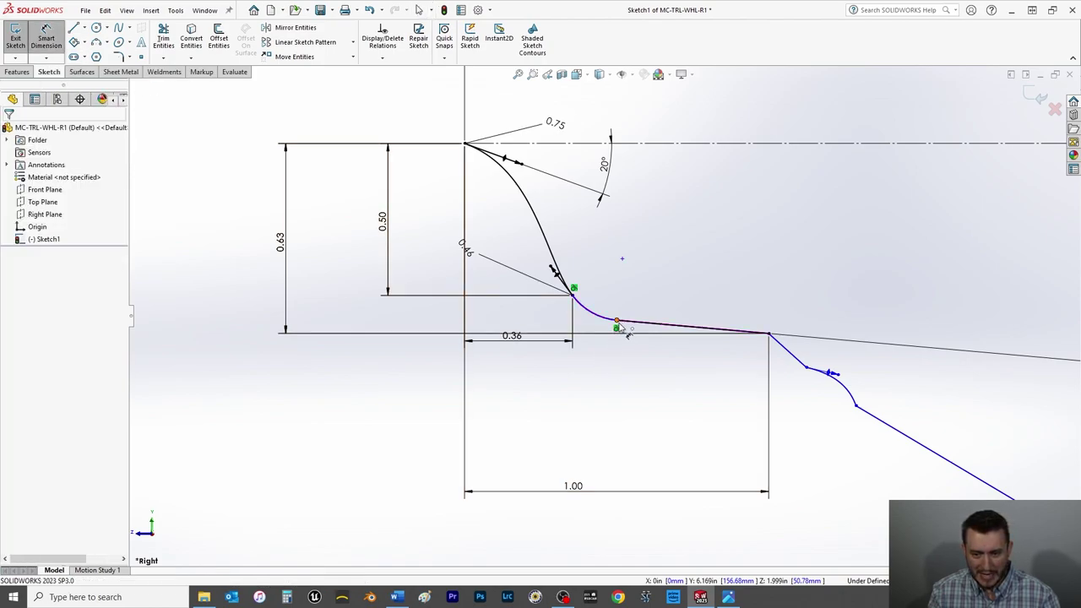
{"action": "left_click", "coordinate": [617, 323]}
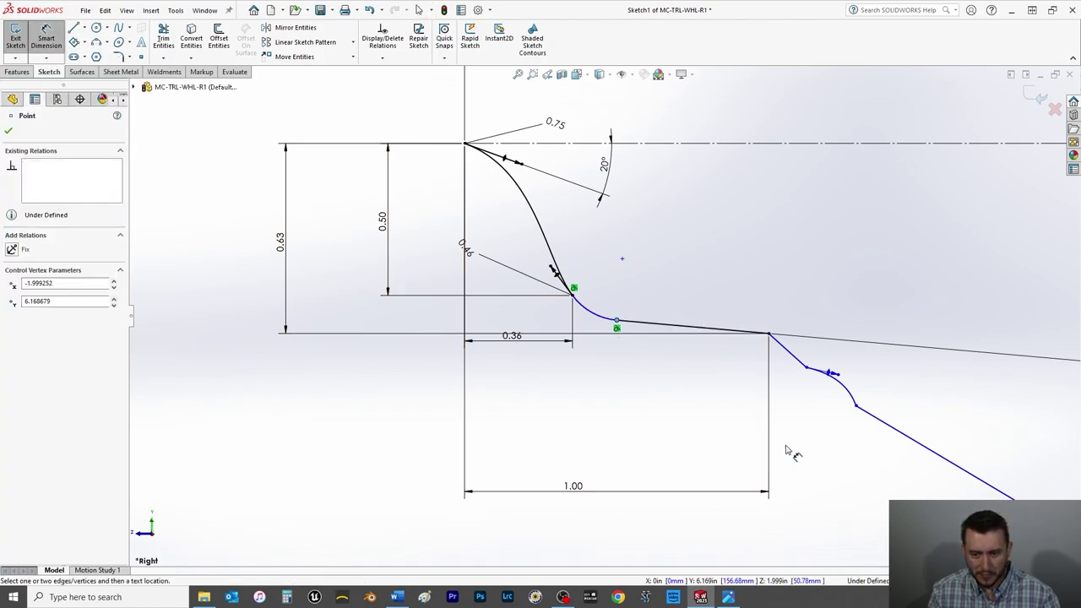
{"action": "left_click", "coordinate": [767, 335]}
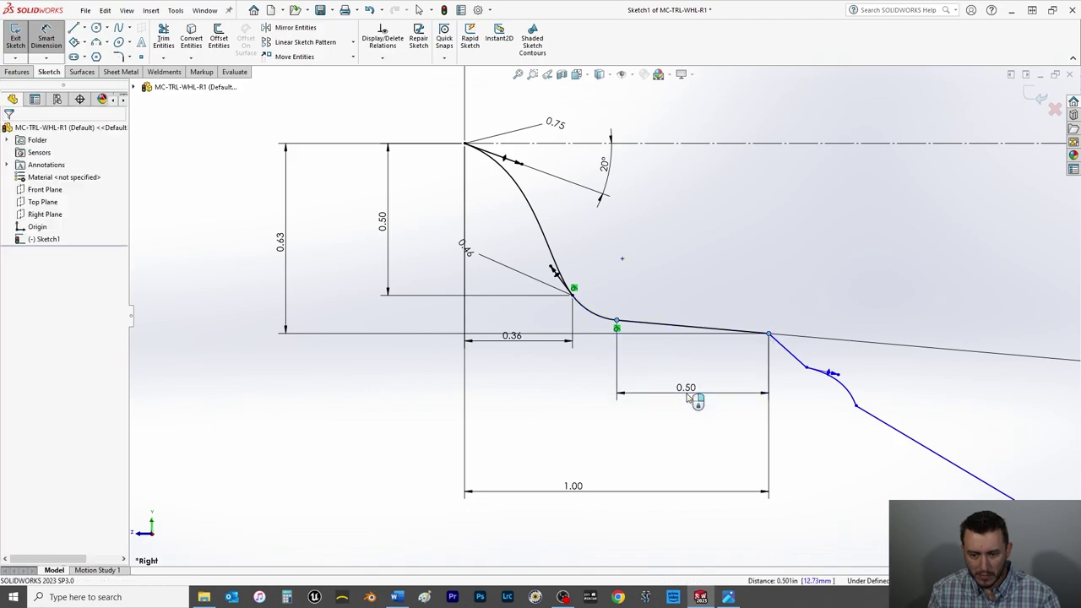
{"action": "left_click", "coordinate": [687, 392]}
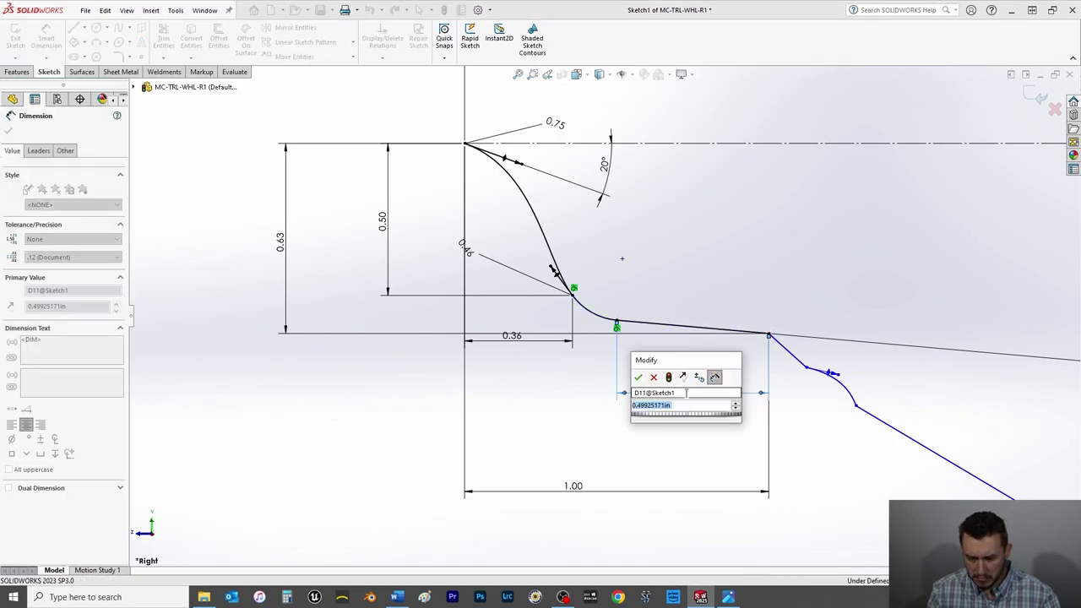
{"action": "type", "text": ".5"}
{"action": "key", "text": "Return"}
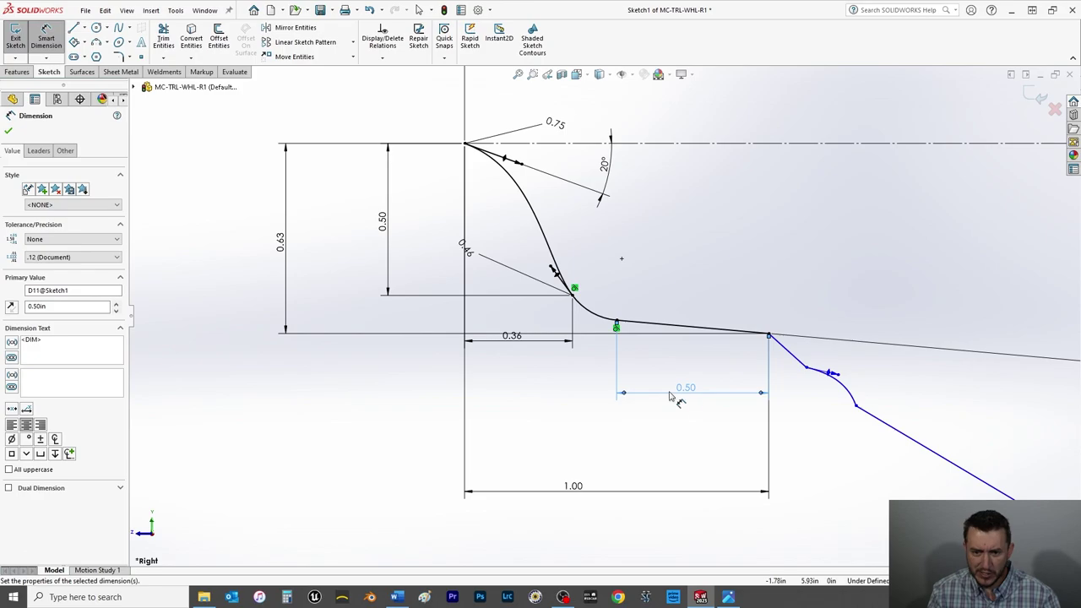
{"action": "scroll", "coordinate": [650, 399], "scroll_direction": "up", "scroll_amount": 5}
{"action": "scroll", "coordinate": [644, 405], "scroll_direction": "down", "scroll_amount": 5}
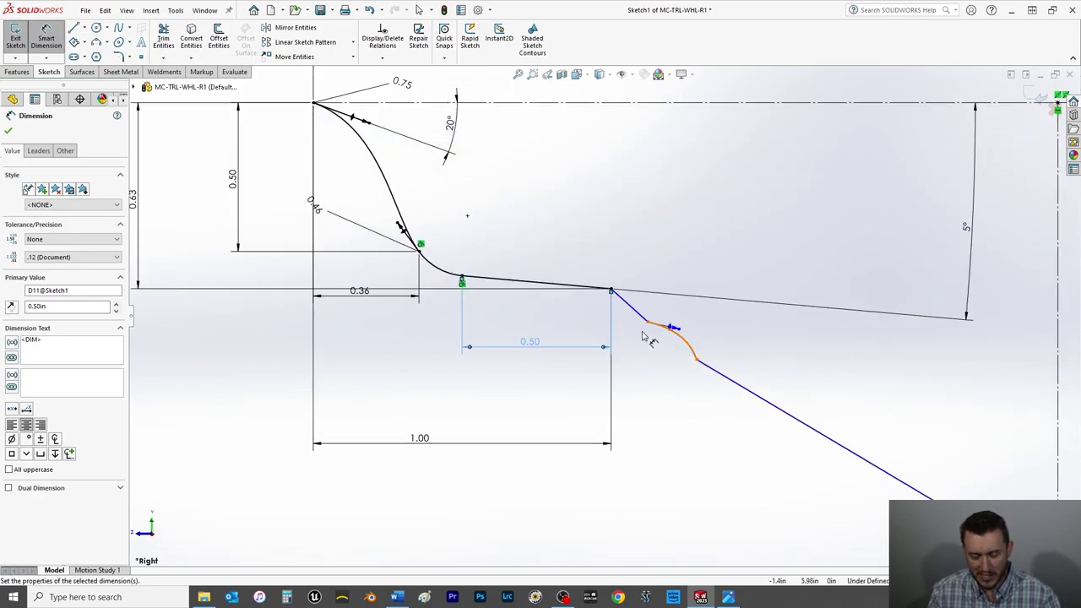
{"action": "scroll", "coordinate": [640, 365], "scroll_direction": "up", "scroll_amount": 1}
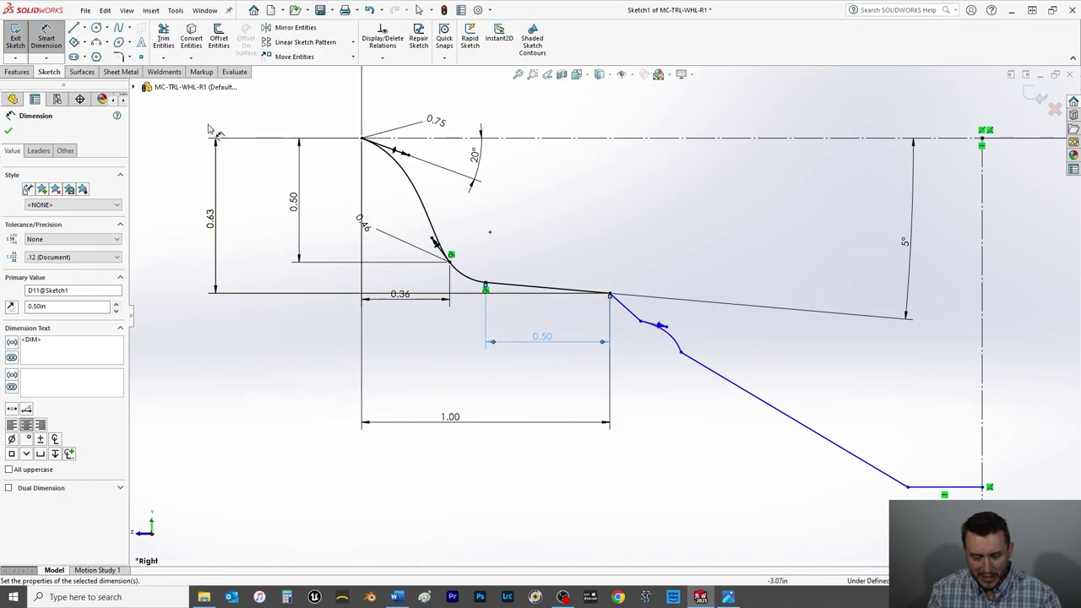
{"action": "left_click", "coordinate": [8, 133]}
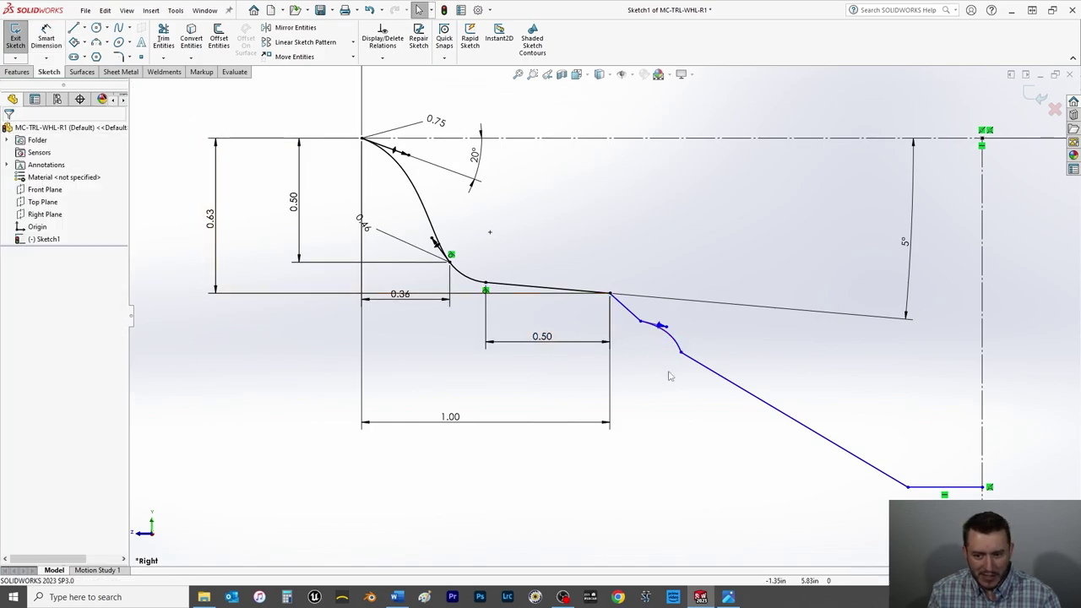
Step: Try to reshape the lower spline by moving its tangency handle and its lower endpoint
{"action": "left_click", "coordinate": [650, 324]}
{"action": "left_click_drag", "start_coordinate": [629, 369], "coordinate": [660, 375]}
{"action": "left_click_drag", "start_coordinate": [691, 331], "coordinate": [675, 325]}
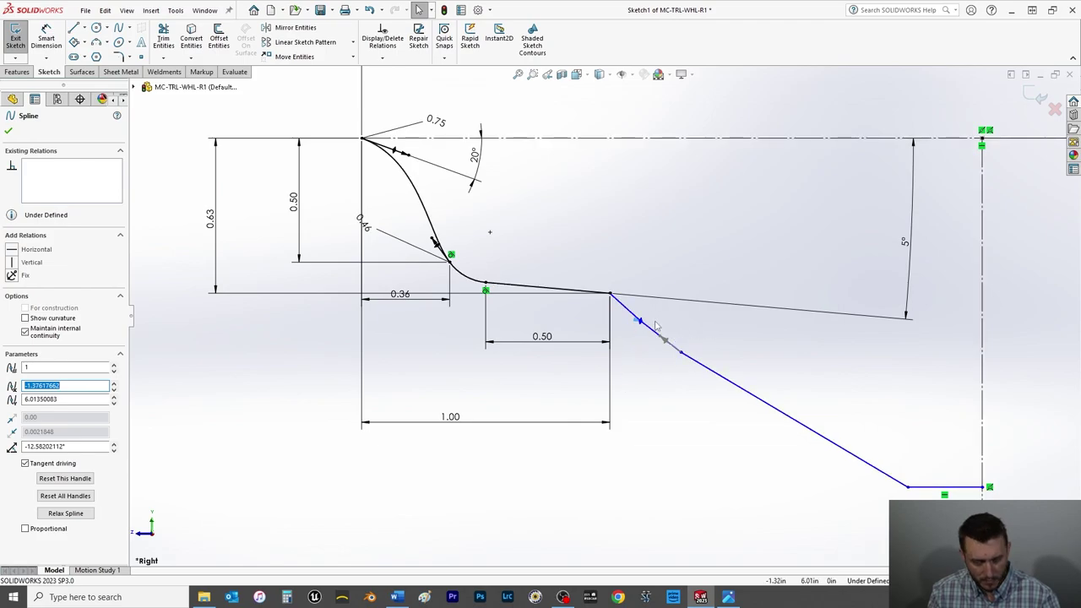
{"action": "key", "text": "ctrl+x"}
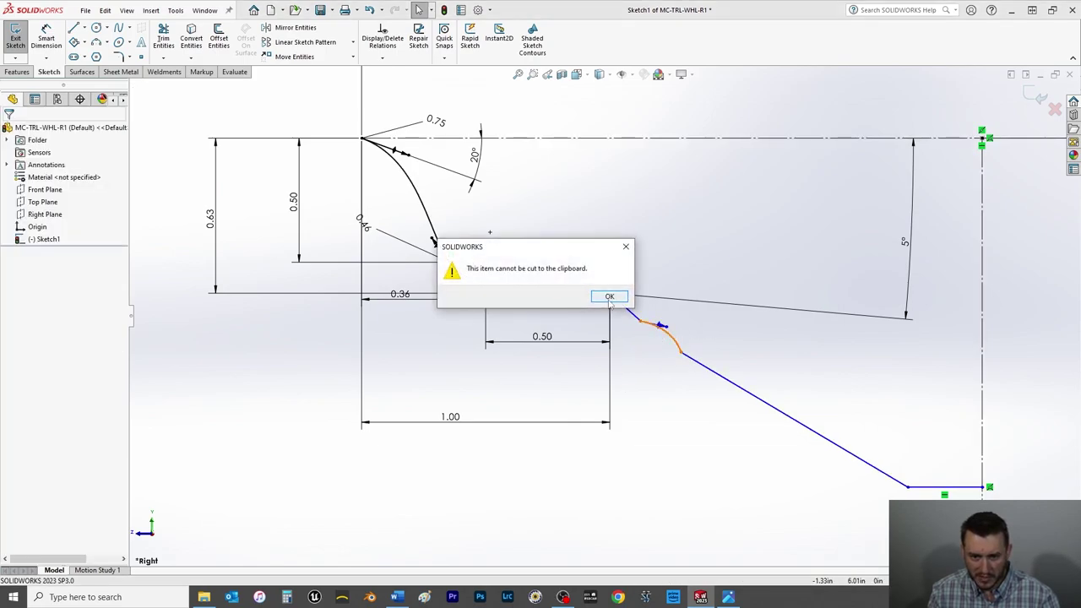
{"action": "left_click", "coordinate": [608, 297]}
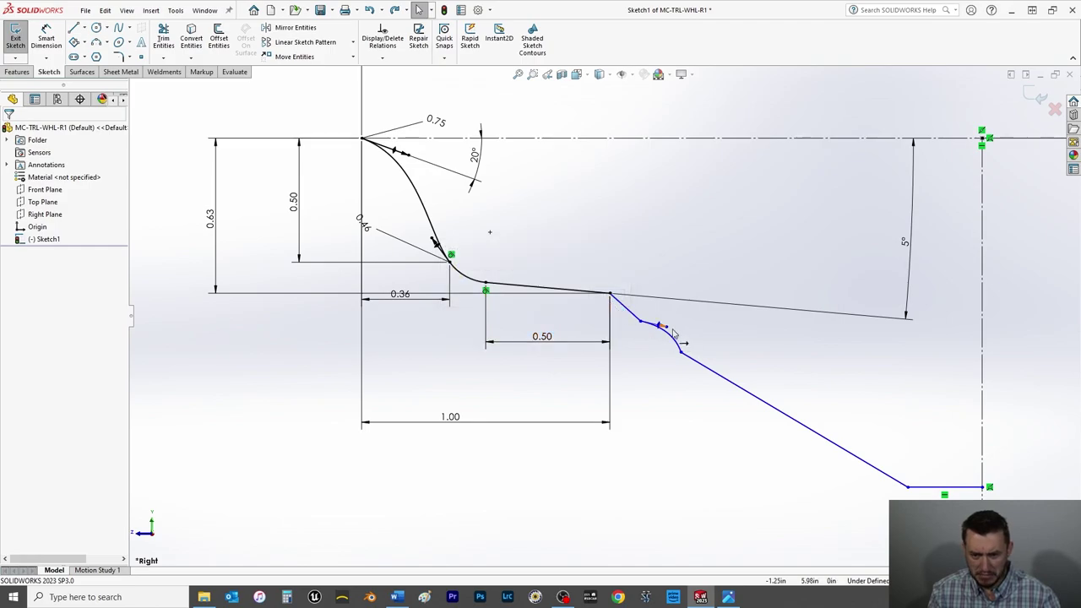
{"action": "left_click_drag", "start_coordinate": [662, 336], "coordinate": [754, 399]}
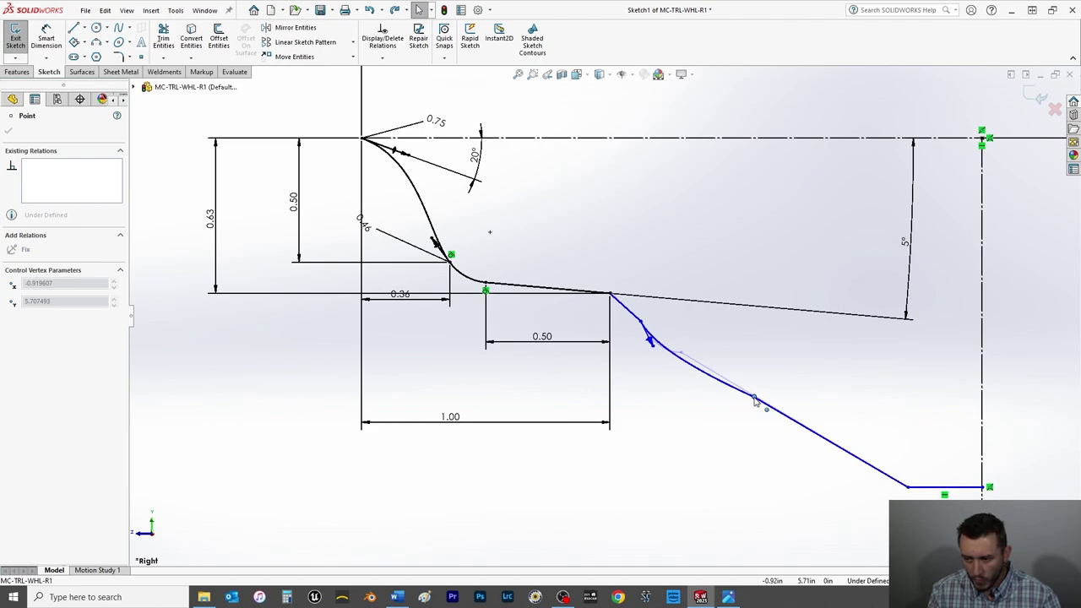
{"action": "left_click_drag", "start_coordinate": [754, 401], "coordinate": [756, 393]}
{"action": "left_click", "coordinate": [757, 392]}
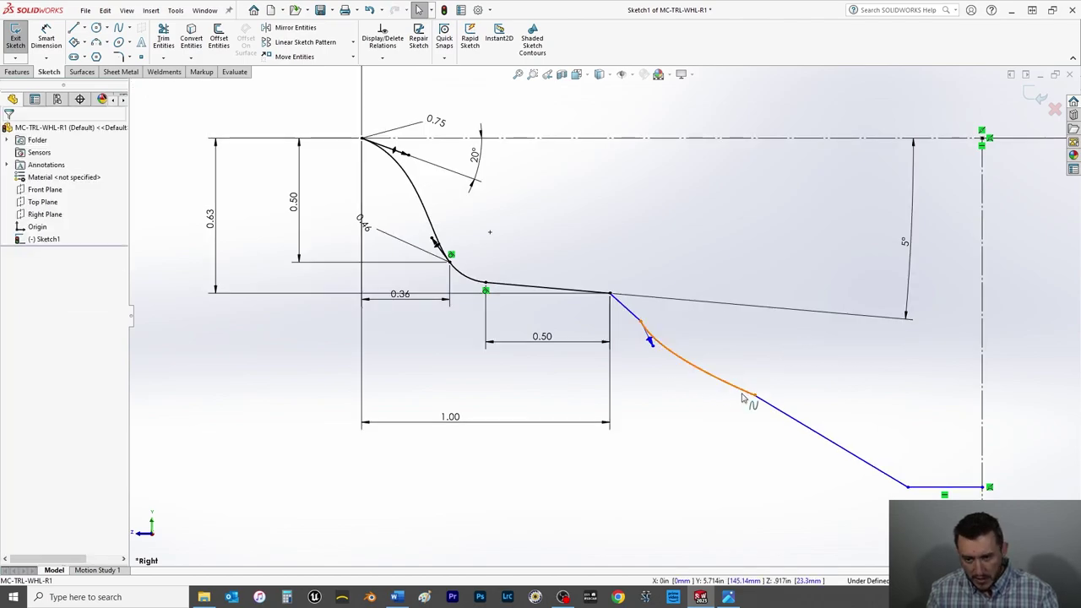
Step: Delete the lower spline and the long diagonal line that follows it
{"action": "left_click", "coordinate": [749, 393]}
{"action": "key", "text": "Delete"}
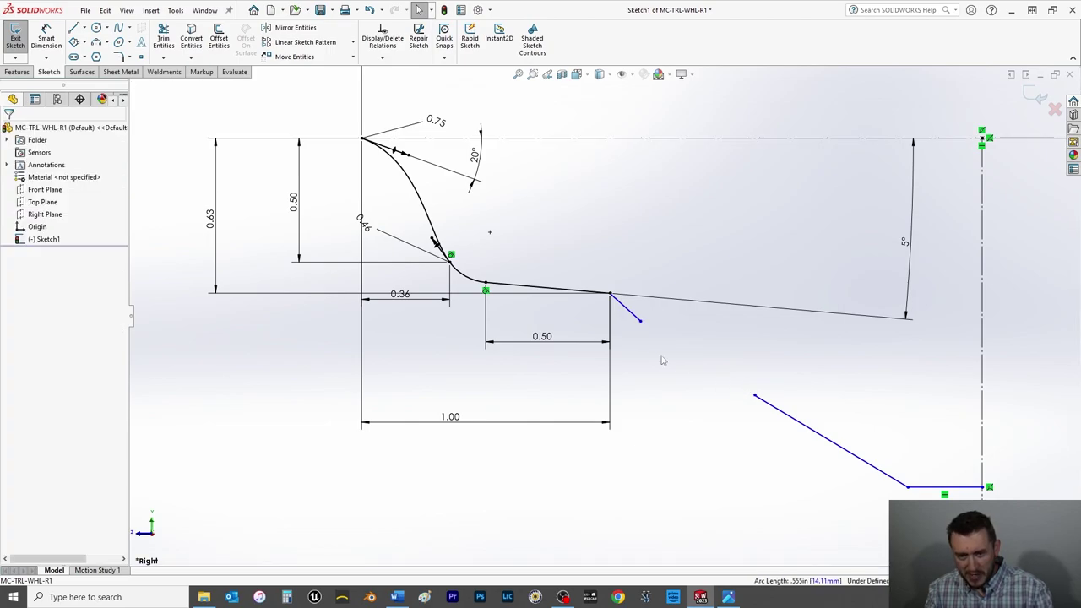
{"action": "left_click", "coordinate": [785, 417]}
{"action": "key", "text": "Delete"}
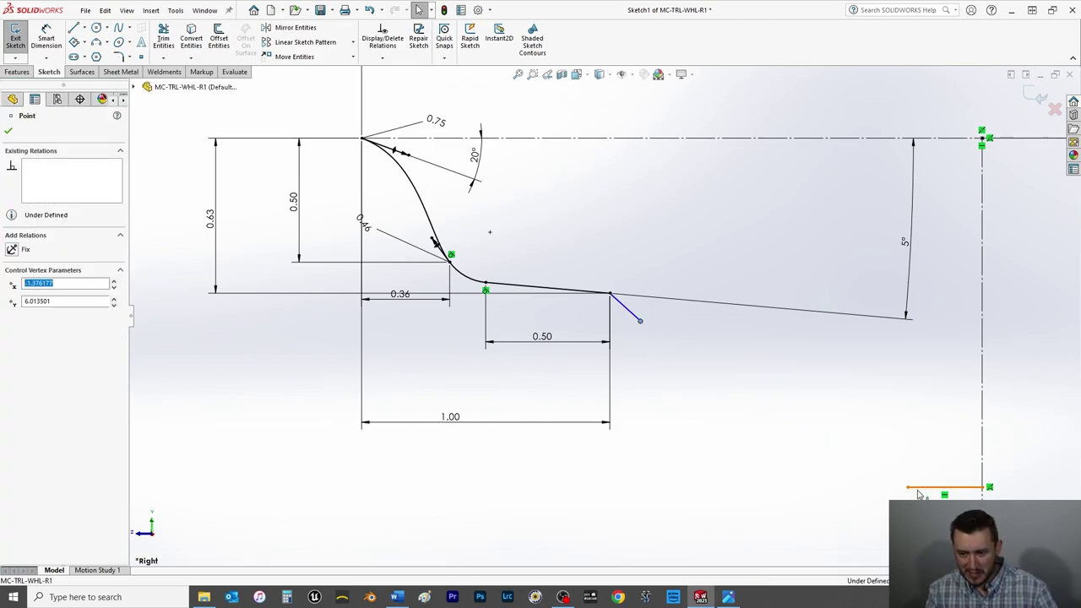
Step: Merge the short angled line's free endpoint with the open end of the horizontal line that meets the vertical centerline
{"action": "left_click", "coordinate": [915, 492], "text": "ctrl"}
{"action": "left_click", "coordinate": [11, 365]}
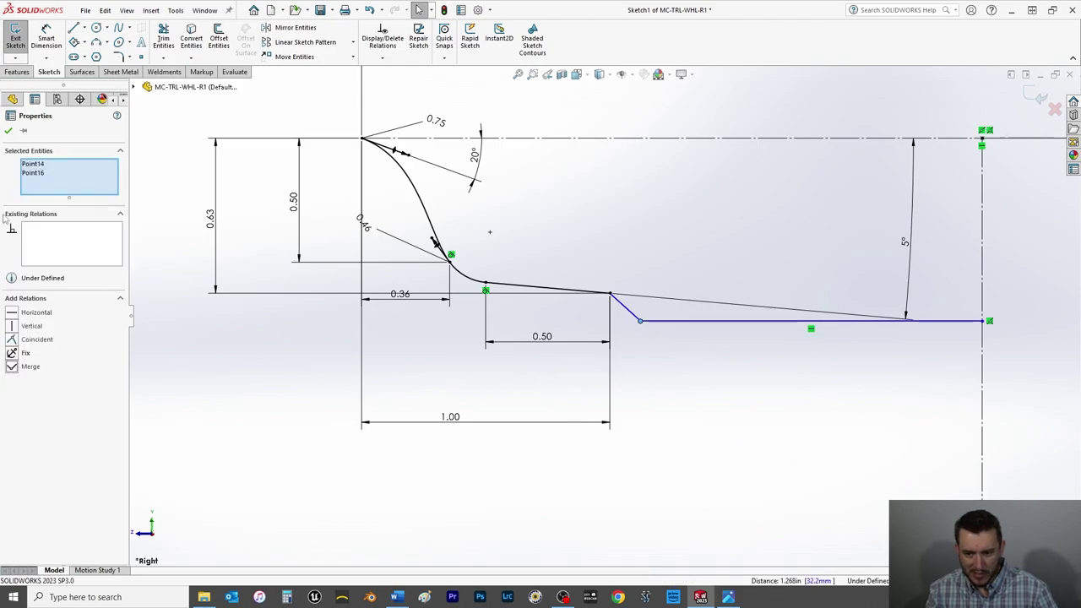
{"action": "left_click", "coordinate": [9, 130]}
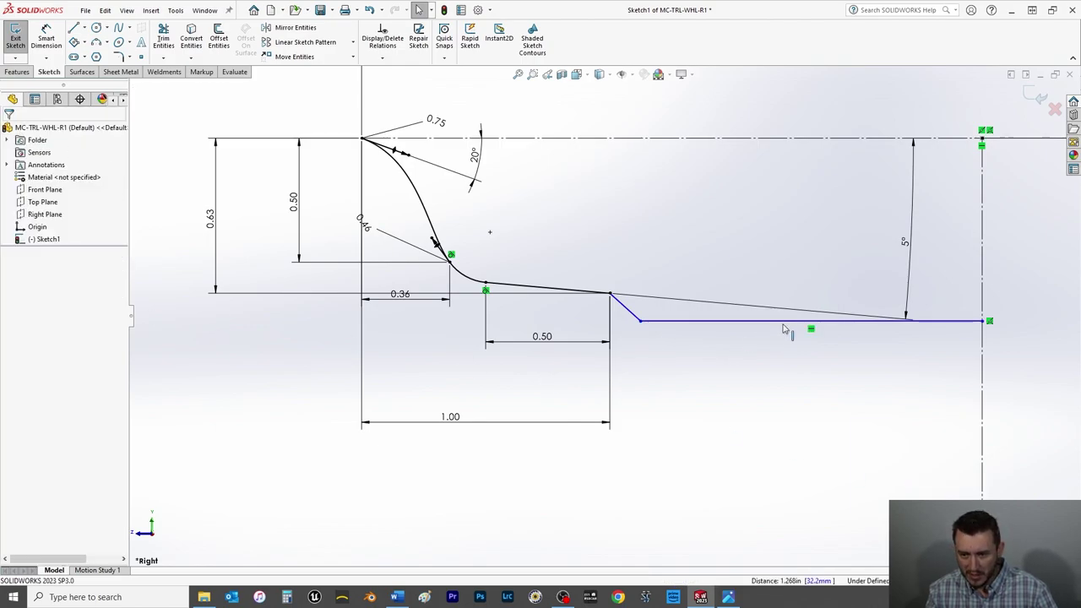
Step: Reposition the merged corner so the horizontal line is about 0.61 in long and about 5.38 in above the origin
{"action": "left_click", "coordinate": [782, 322]}
{"action": "left_click_drag", "start_coordinate": [783, 321], "coordinate": [804, 506]}
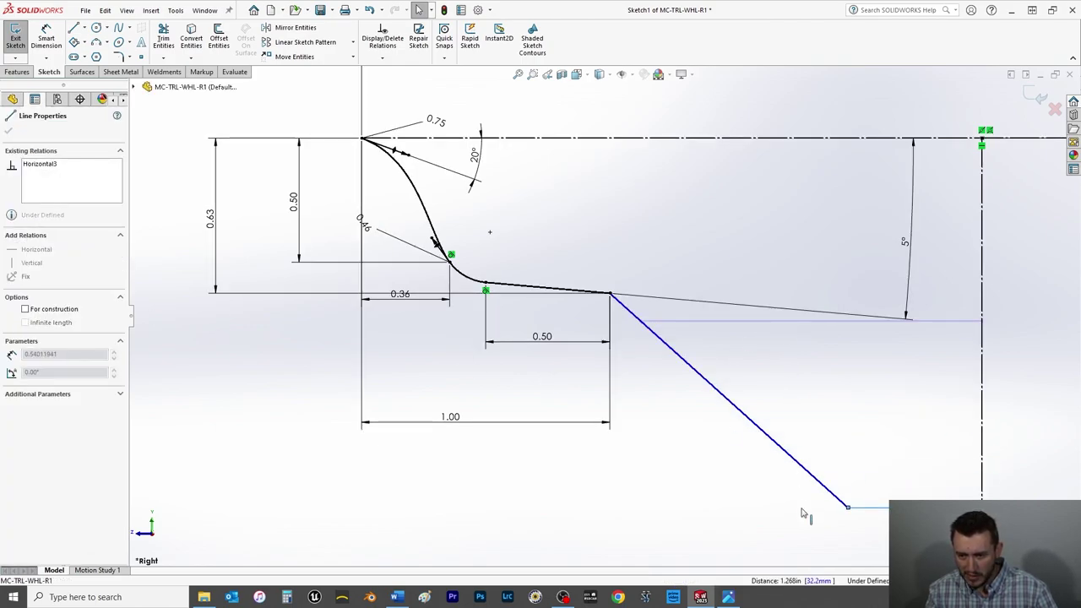
{"action": "left_click", "coordinate": [709, 480]}
{"action": "scroll", "coordinate": [702, 473], "scroll_direction": "up", "scroll_amount": 6}
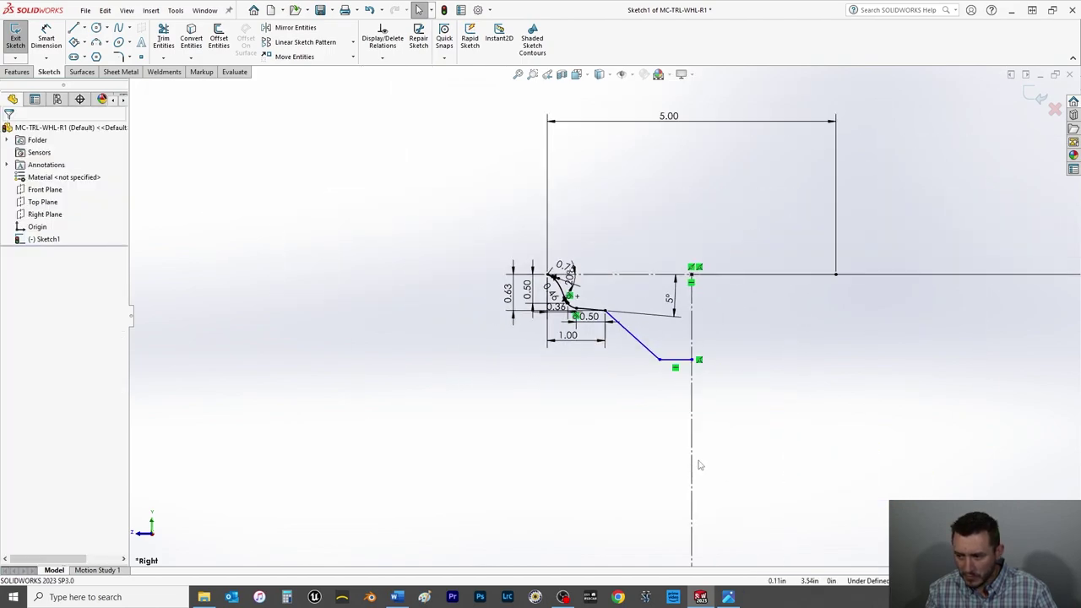
{"action": "mouse_move", "coordinate": [676, 360]}
{"action": "left_mouse_down"}
{"action": "mouse_move", "coordinate": [680, 444]}
{"action": "mouse_move", "coordinate": [672, 369]}
{"action": "mouse_move", "coordinate": [653, 400]}
{"action": "mouse_move", "coordinate": [663, 494]}
{"action": "left_mouse_up"}
{"action": "left_click", "coordinate": [654, 356]}
{"action": "scroll", "coordinate": [663, 492], "scroll_direction": "down", "scroll_amount": 3}
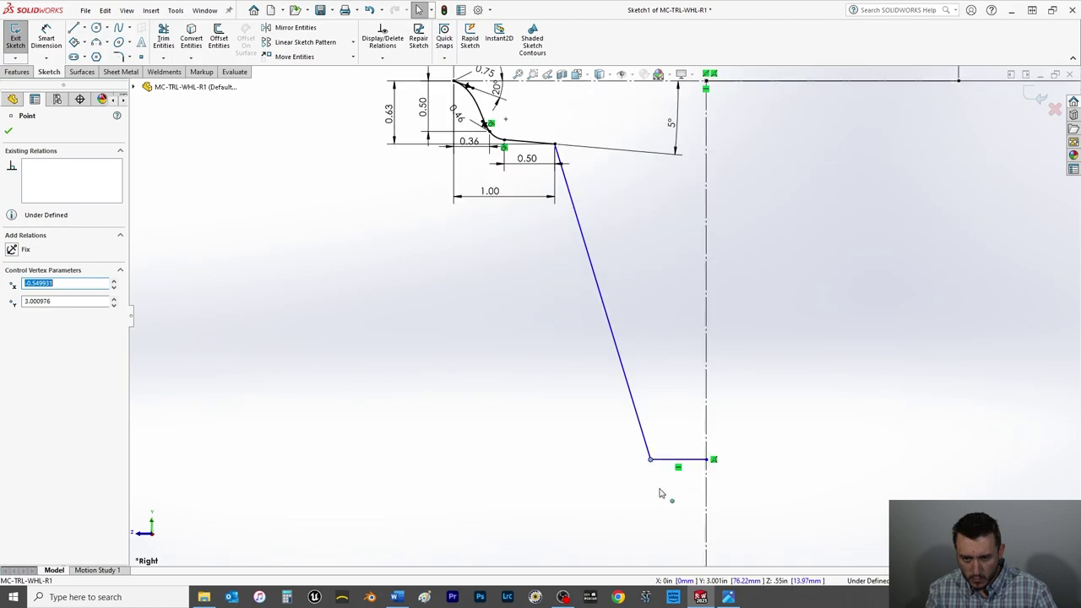
{"action": "scroll", "coordinate": [662, 491], "scroll_direction": "up", "scroll_amount": 2}
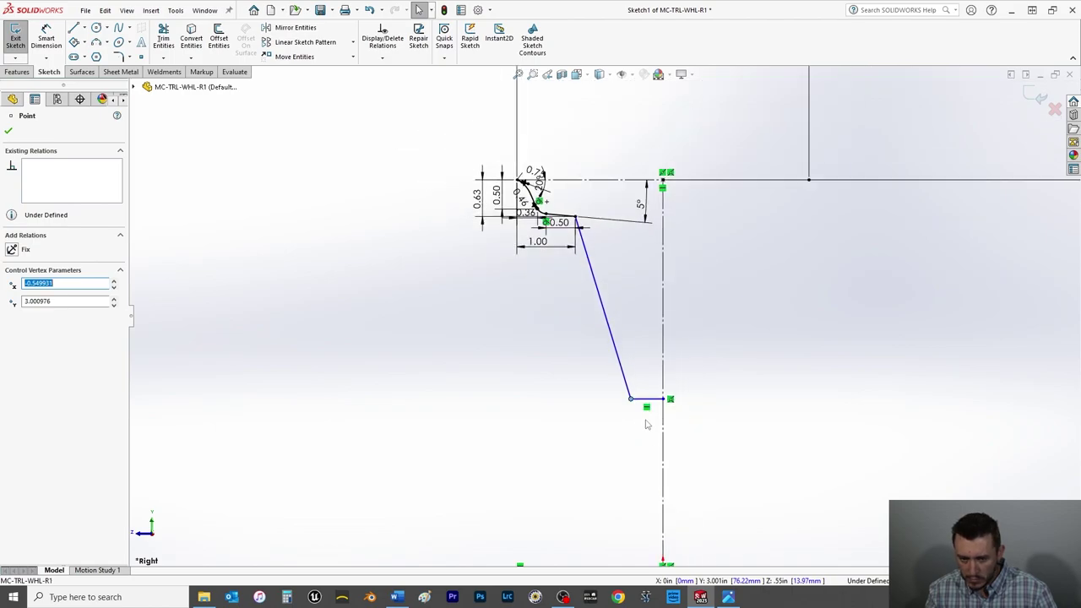
{"action": "left_click_drag", "start_coordinate": [629, 402], "coordinate": [629, 266]}
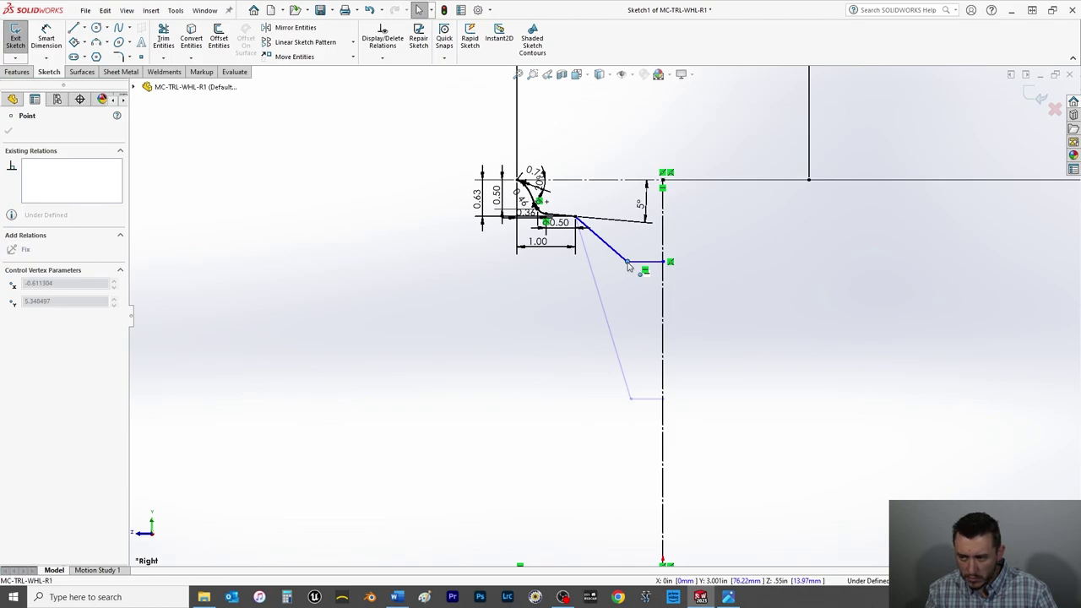
{"action": "left_click_drag", "start_coordinate": [628, 266], "coordinate": [626, 260]}
Step: Dimension the rim profile's lowest horizontal line as a 10.5 in diameter about the horizontal centerline
{"action": "left_click", "coordinate": [44, 44]}
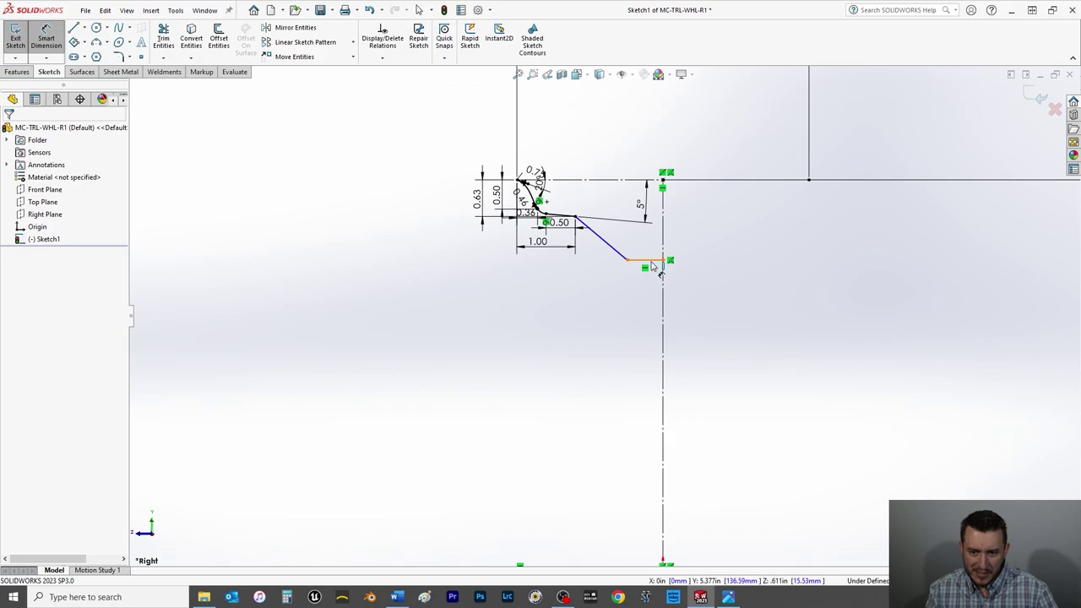
{"action": "left_click", "coordinate": [647, 260]}
{"action": "scroll", "coordinate": [629, 502], "scroll_direction": "up", "scroll_amount": 5}
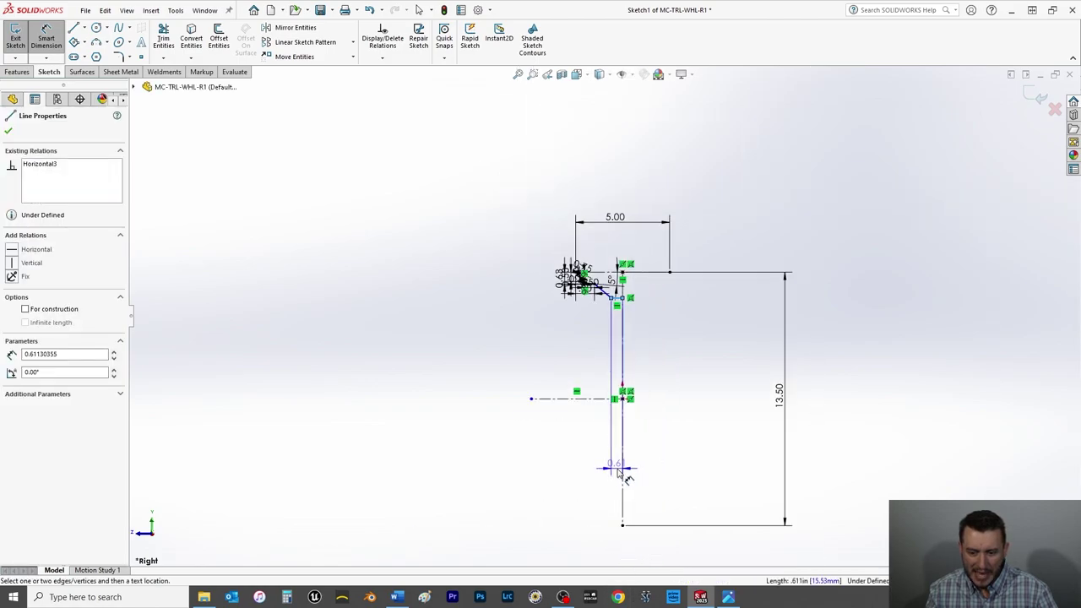
{"action": "left_click", "coordinate": [587, 399]}
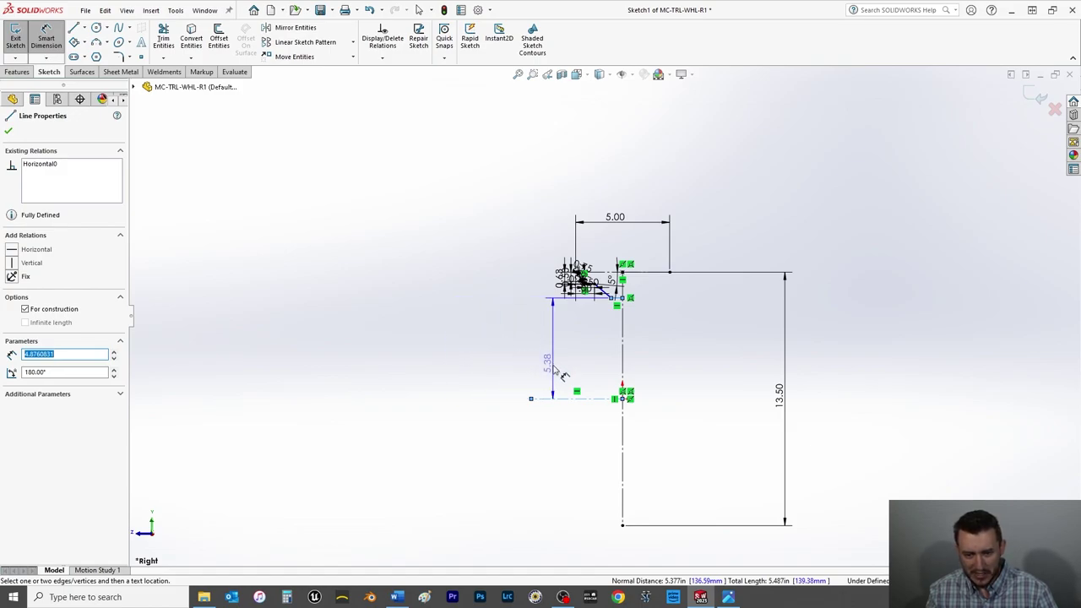
{"action": "left_click", "coordinate": [470, 437]}
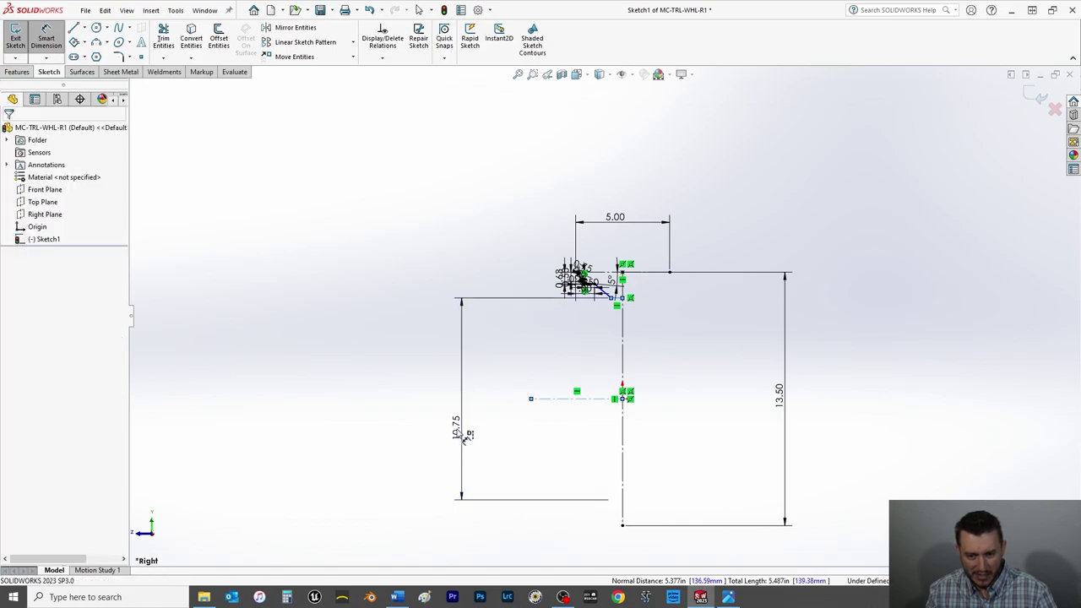
{"action": "type", "text": "10."}
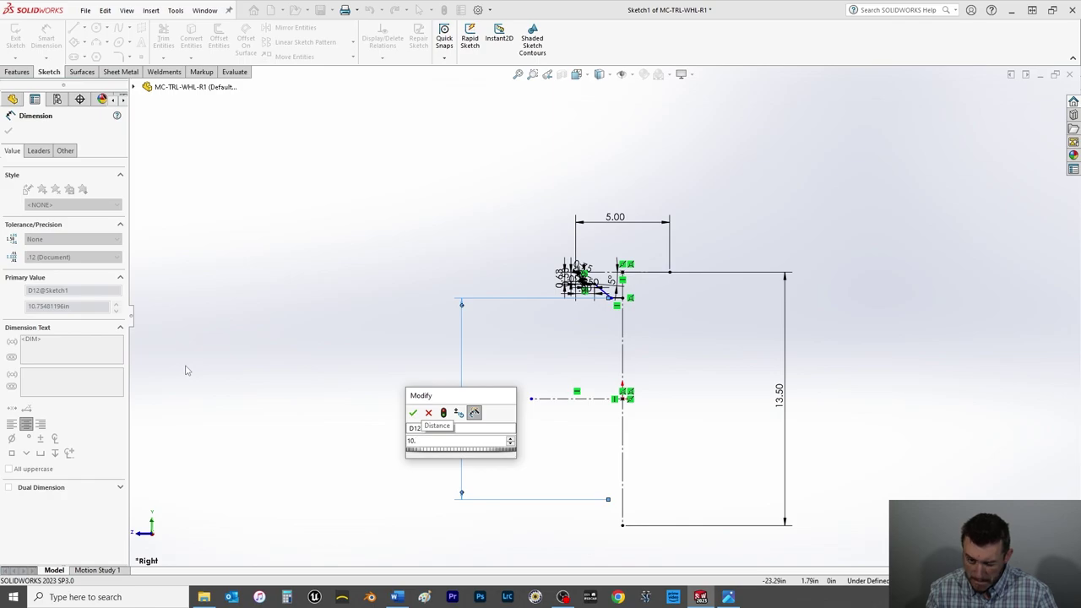
{"action": "type", "text": "5"}
{"action": "key", "text": "Return"}
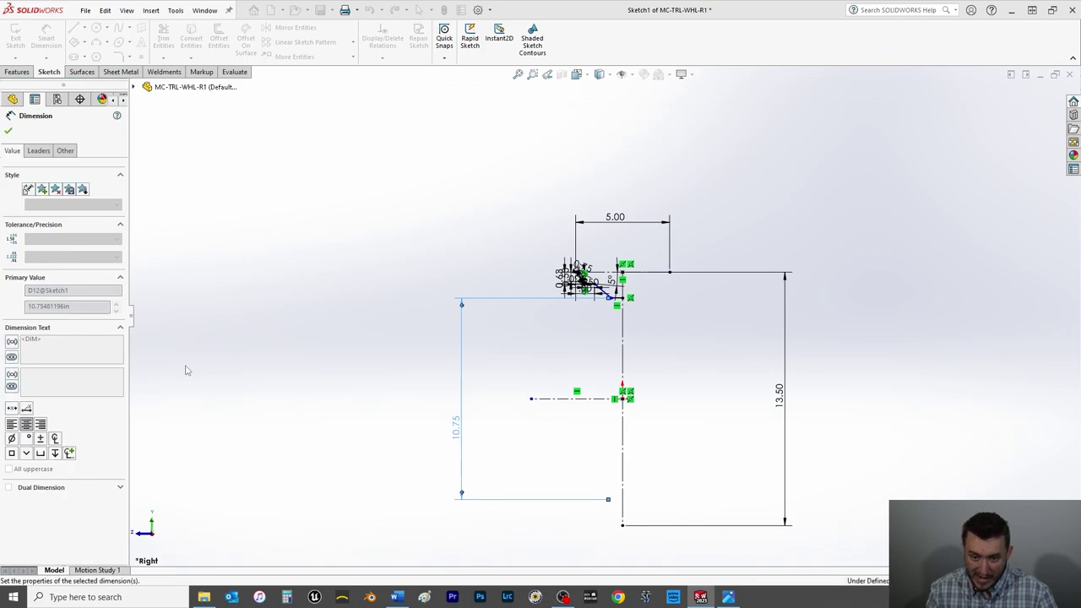
{"action": "left_click", "coordinate": [9, 131]}
{"action": "key", "text": "Escape"}
Step: Dimension the length of the lowest horizontal line that meets the vertical centerline to 0.655 in
{"action": "scroll", "coordinate": [623, 322], "scroll_direction": "down", "scroll_amount": 3}
{"action": "scroll", "coordinate": [623, 321], "scroll_direction": "down", "scroll_amount": 2}
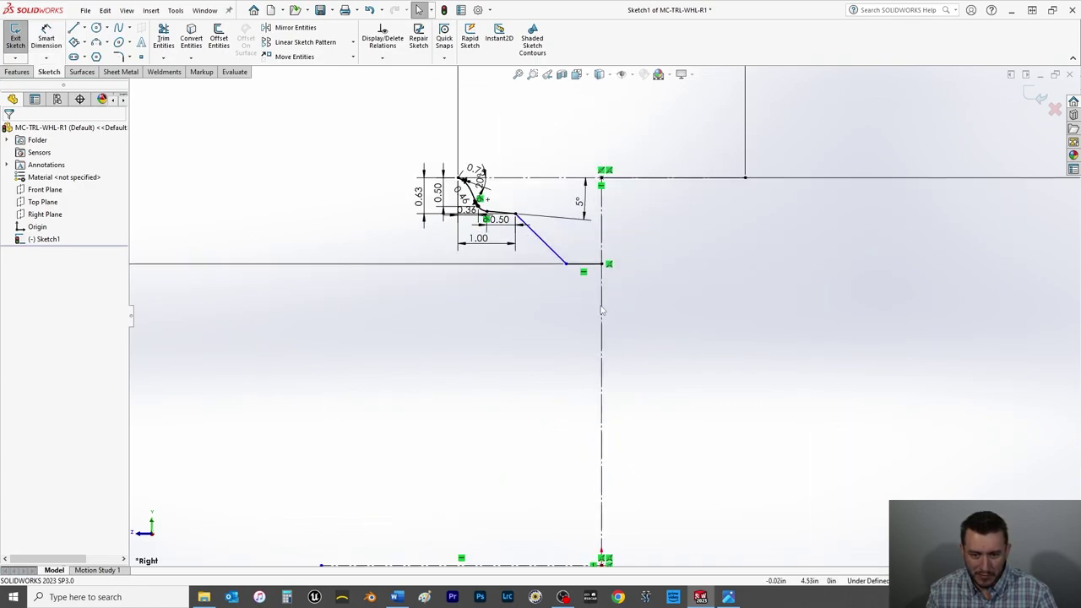
{"action": "scroll", "coordinate": [651, 336], "scroll_direction": "down", "scroll_amount": 4}
{"action": "left_click", "coordinate": [59, 35]}
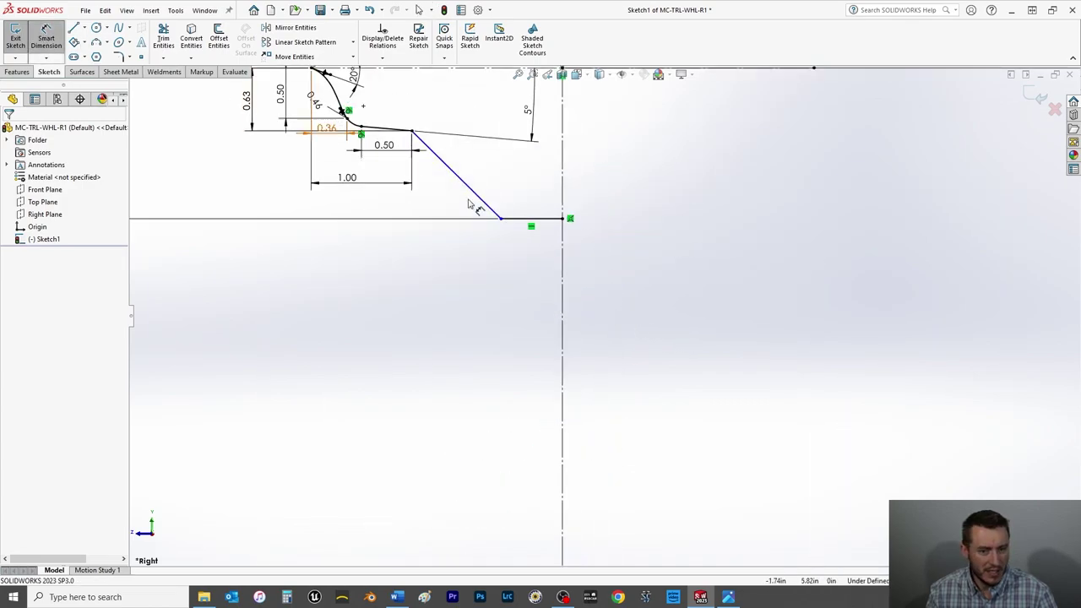
{"action": "scroll", "coordinate": [550, 243], "scroll_direction": "up", "scroll_amount": 3}
{"action": "left_click", "coordinate": [550, 253]}
{"action": "left_click", "coordinate": [571, 264]}
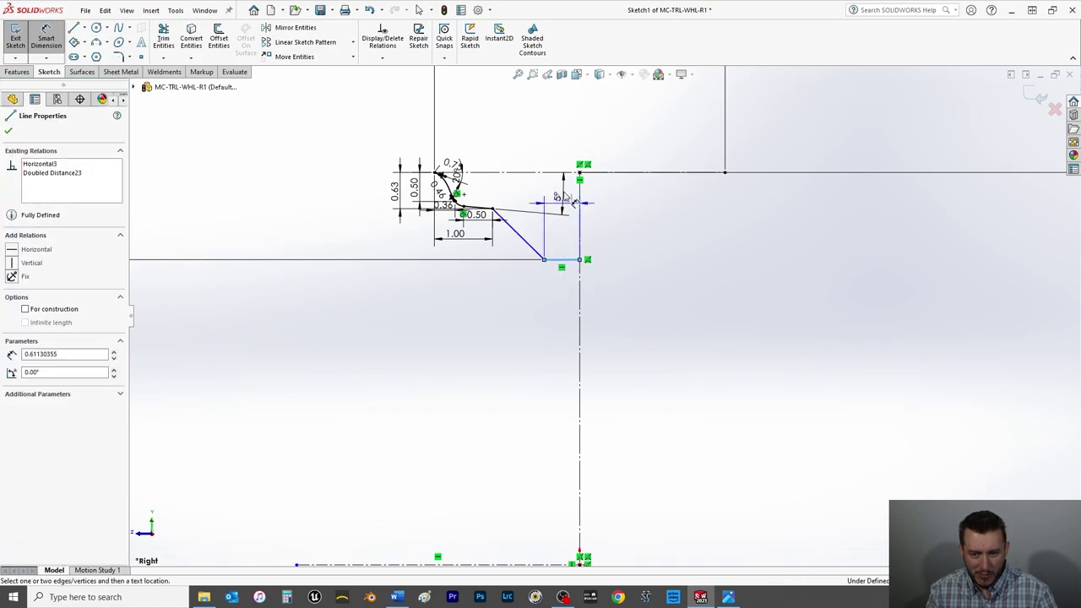
{"action": "left_click", "coordinate": [564, 125]}
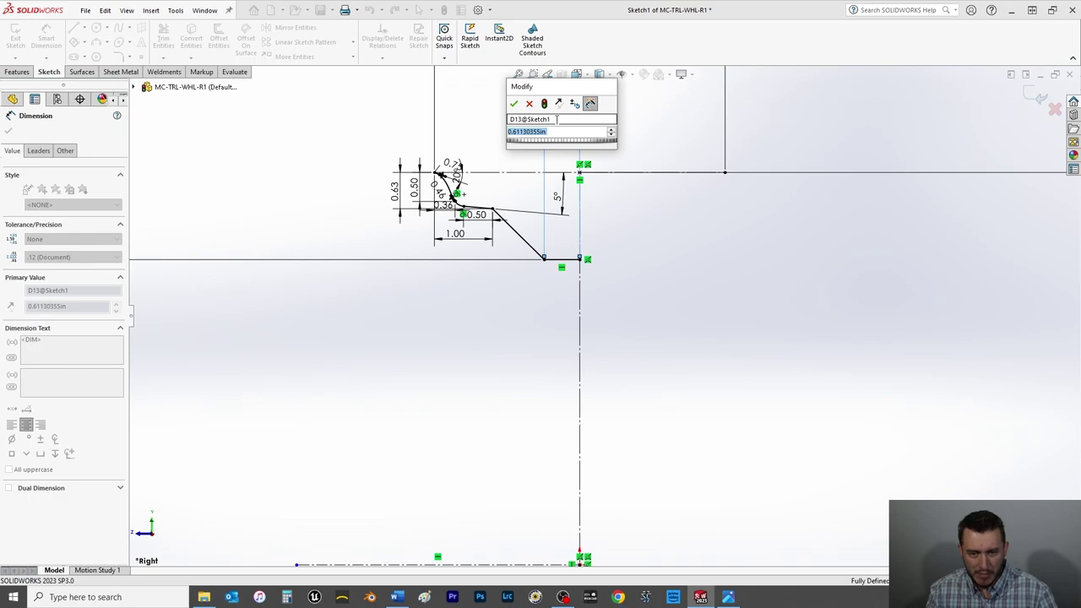
{"action": "type", "text": ".6"}
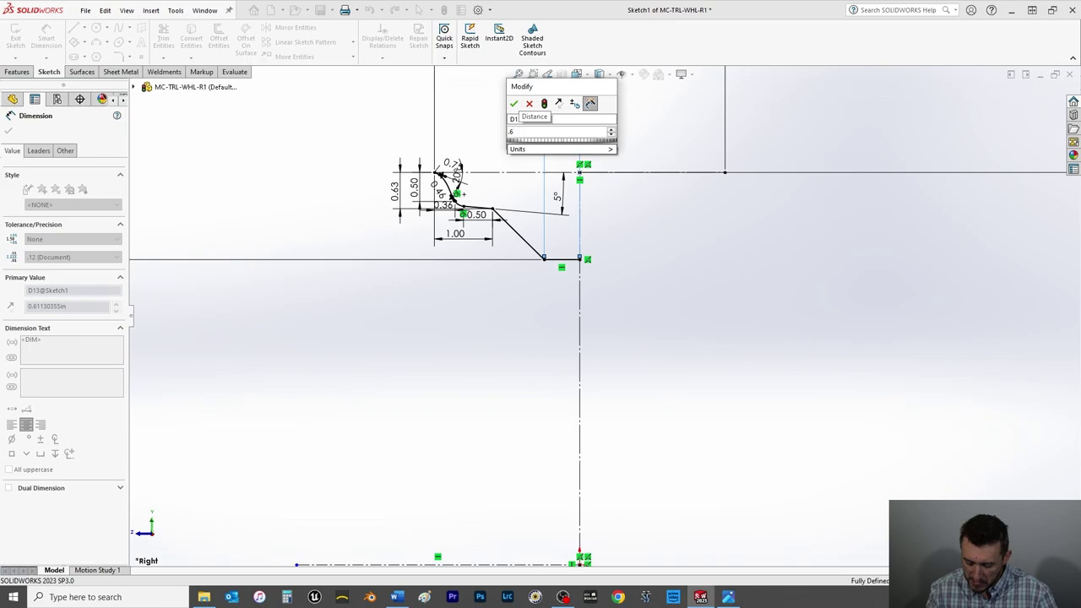
{"action": "type", "text": "55"}
{"action": "key", "text": "Return"}
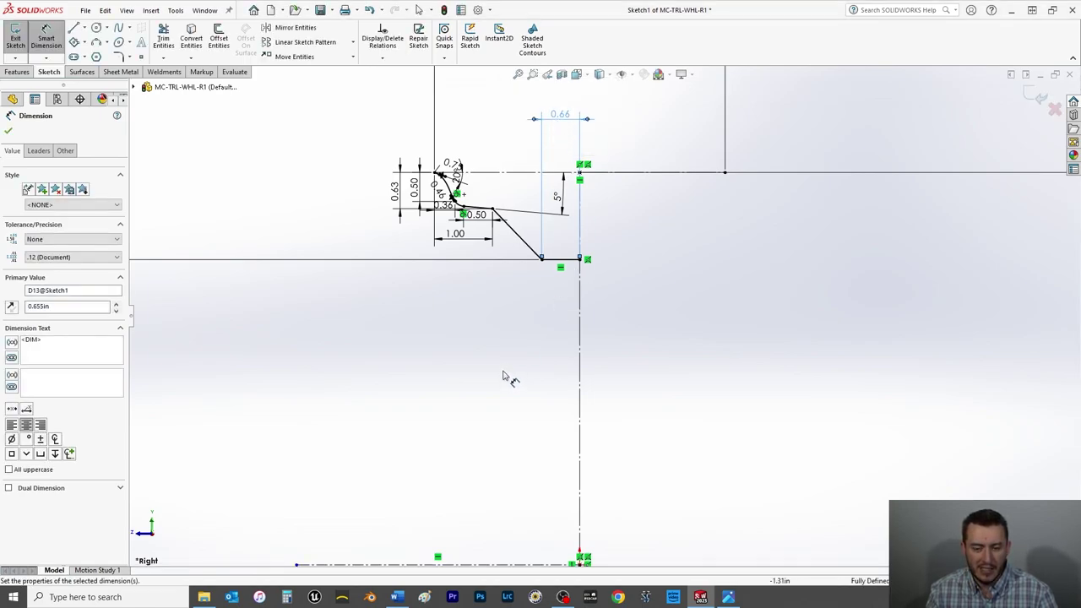
{"action": "scroll", "coordinate": [501, 363], "scroll_direction": "up", "scroll_amount": 2}
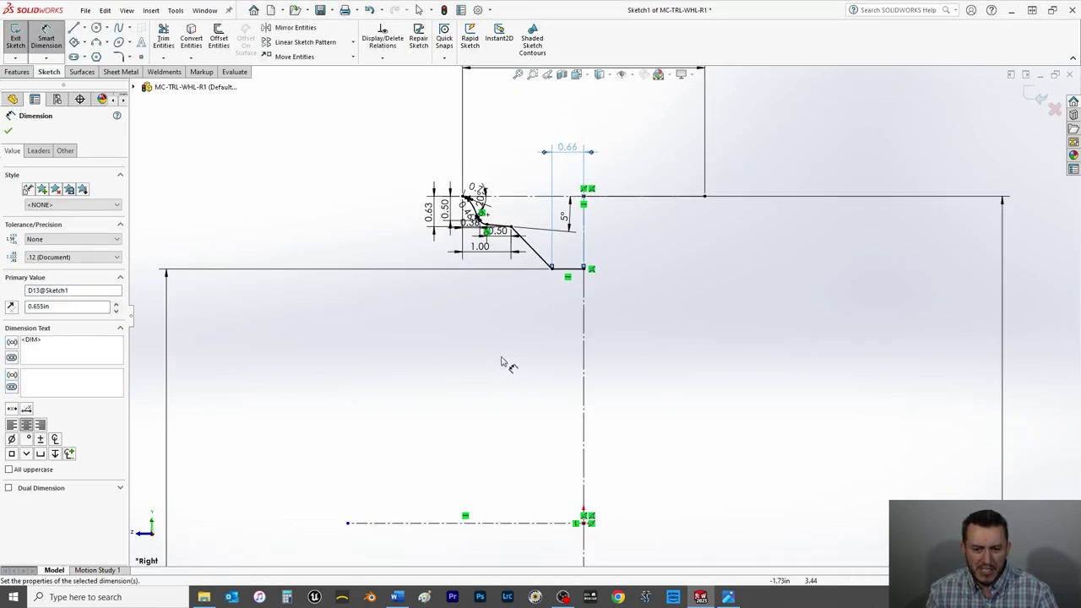
{"action": "left_click", "coordinate": [8, 131]}
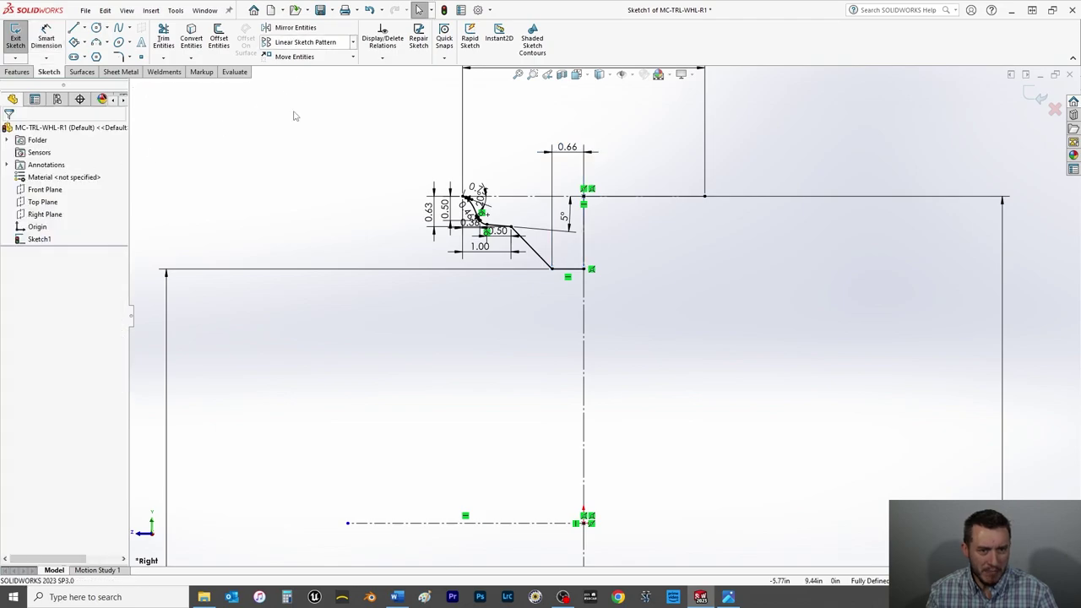
Step: Mirror the rim profile's spline, arc and three connected lines about the vertical centerline, keeping the originals
{"action": "left_click", "coordinate": [290, 30]}
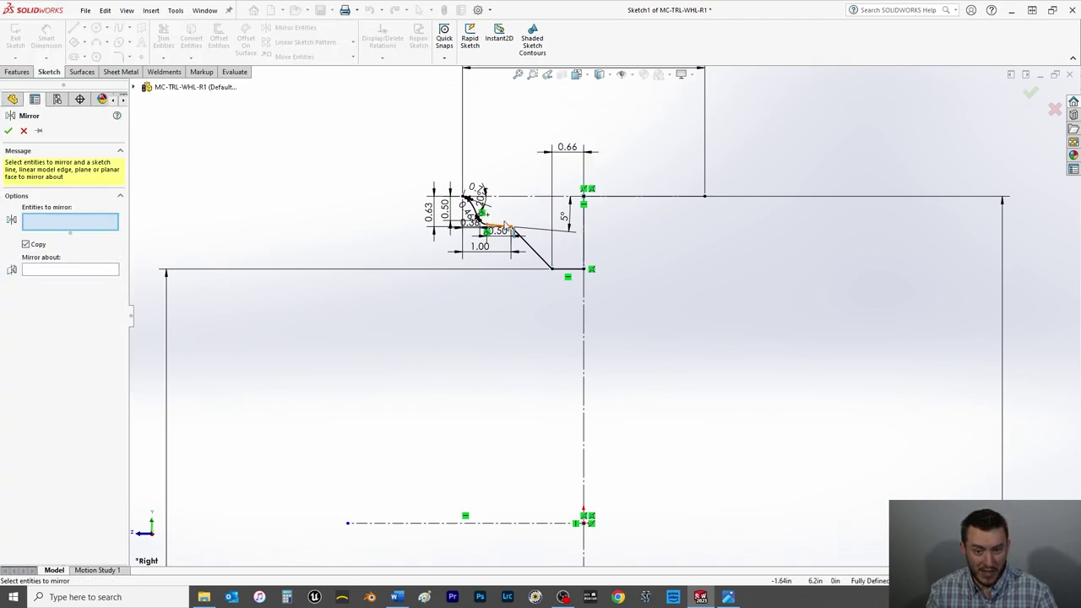
{"action": "scroll", "coordinate": [475, 201], "scroll_direction": "down", "scroll_amount": 8}
{"action": "left_click", "coordinate": [438, 228]}
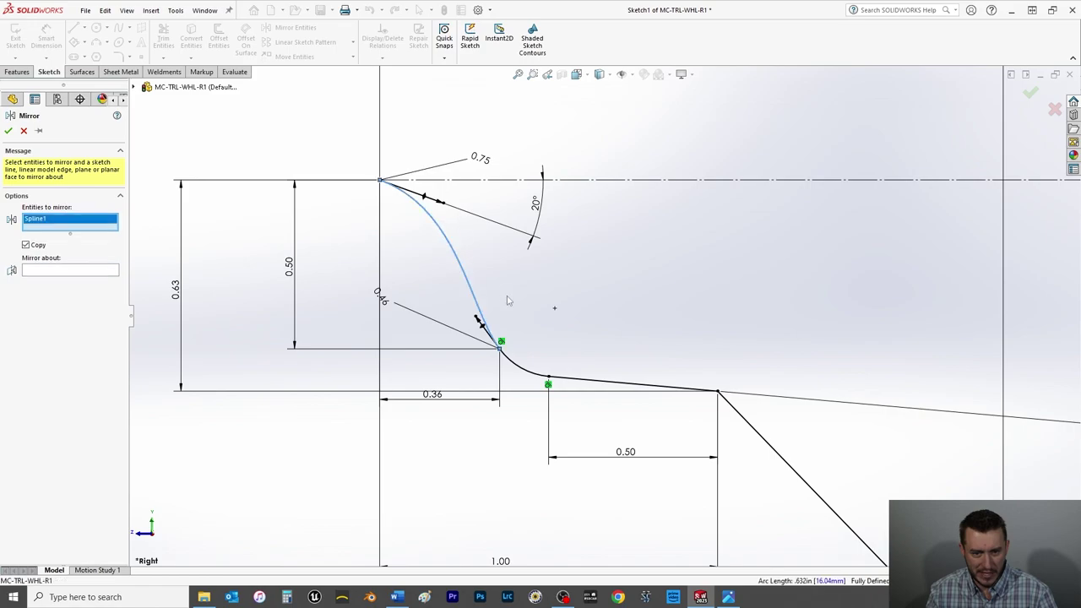
{"action": "left_click", "coordinate": [527, 370]}
{"action": "left_click", "coordinate": [581, 386]}
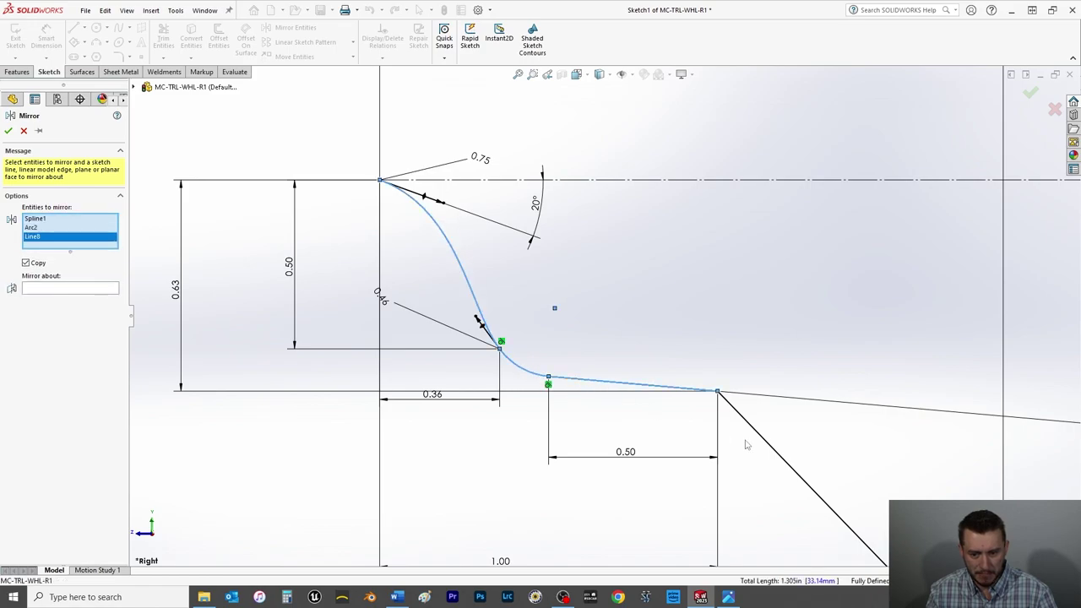
{"action": "left_click", "coordinate": [767, 446]}
{"action": "scroll", "coordinate": [779, 465], "scroll_direction": "down", "scroll_amount": 3}
{"action": "scroll", "coordinate": [773, 464], "scroll_direction": "up", "scroll_amount": 5}
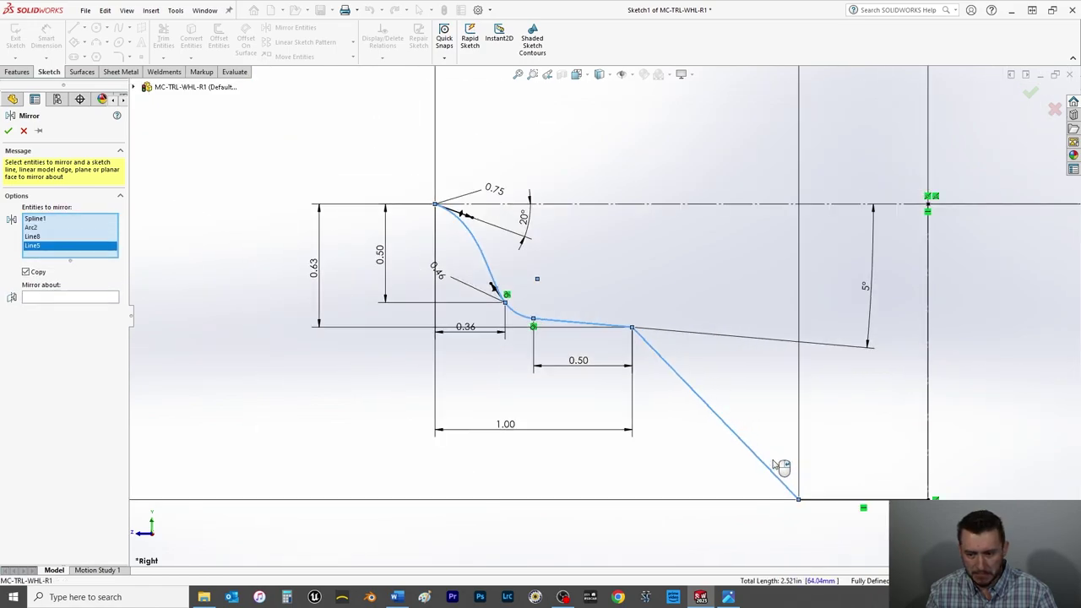
{"action": "left_click", "coordinate": [826, 499]}
{"action": "left_click", "coordinate": [94, 307]}
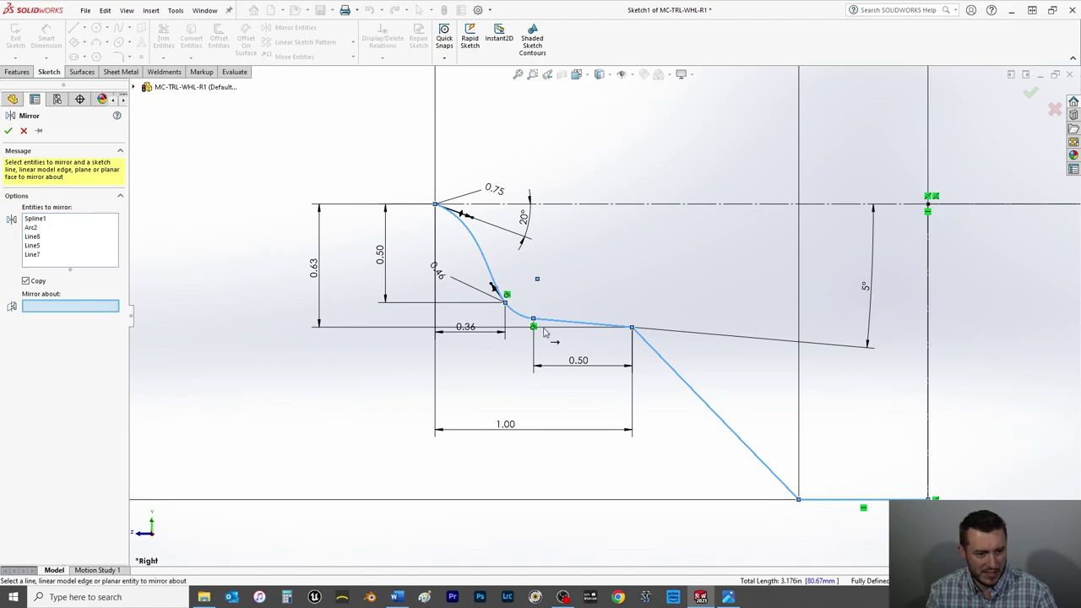
{"action": "left_click", "coordinate": [928, 353]}
{"action": "scroll", "coordinate": [927, 356], "scroll_direction": "up", "scroll_amount": 4}
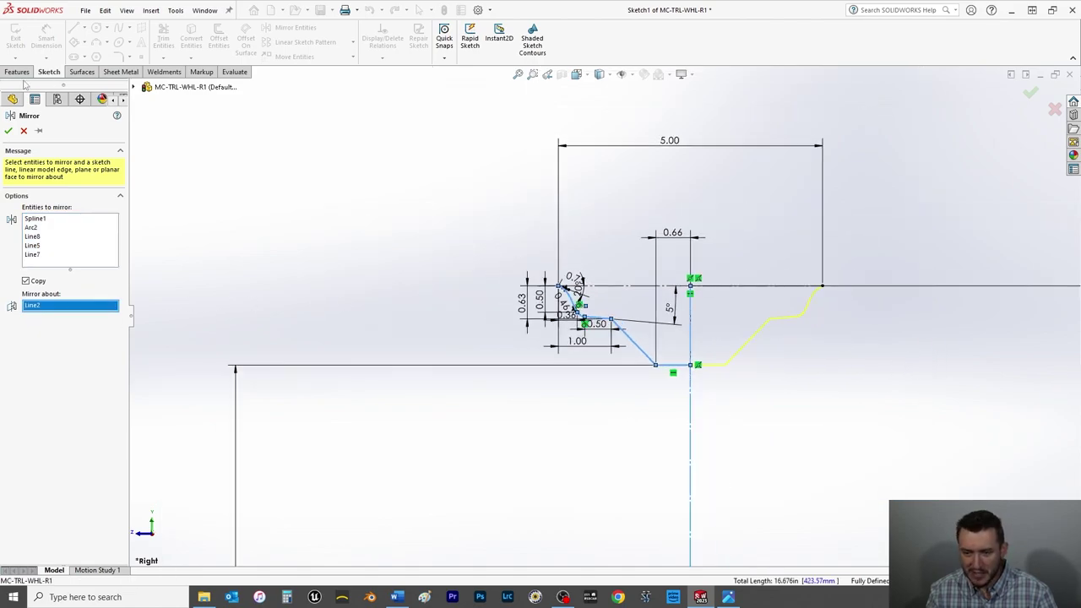
{"action": "left_click", "coordinate": [10, 131]}
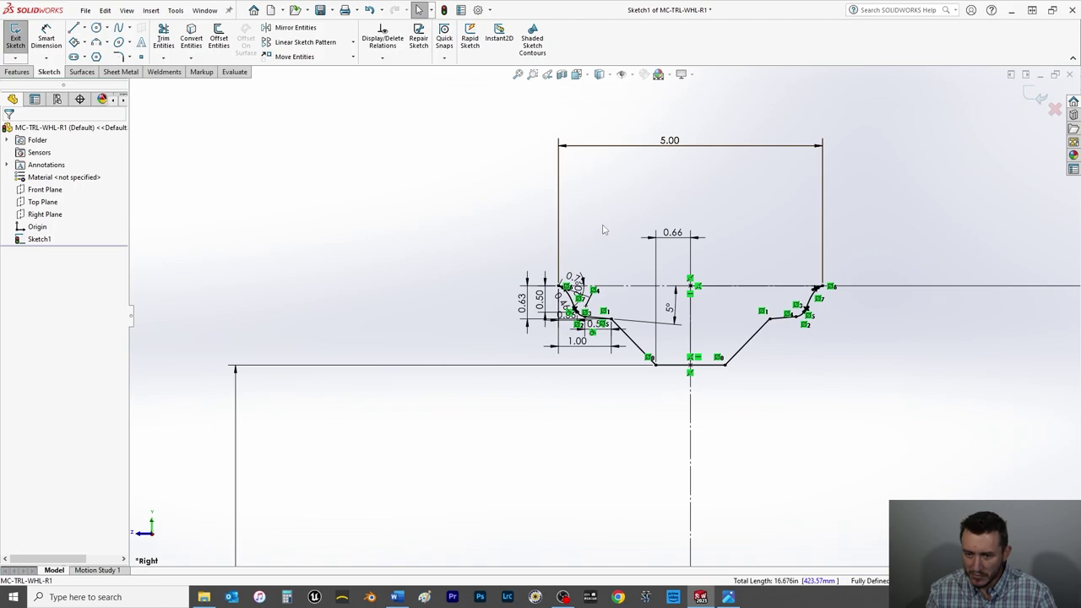
Step: Revolve the open rim profile 360° about the horizontal centerline as a one-direction thin feature 0.125 in thick, without automatically closing the sketch
{"action": "left_click", "coordinate": [17, 72]}
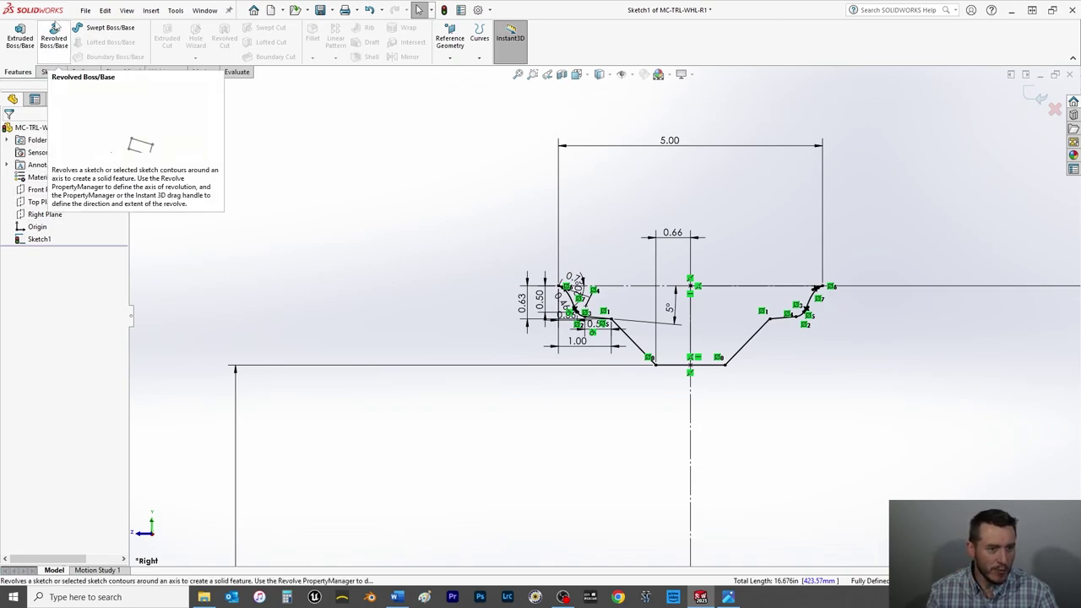
{"action": "left_click", "coordinate": [61, 39]}
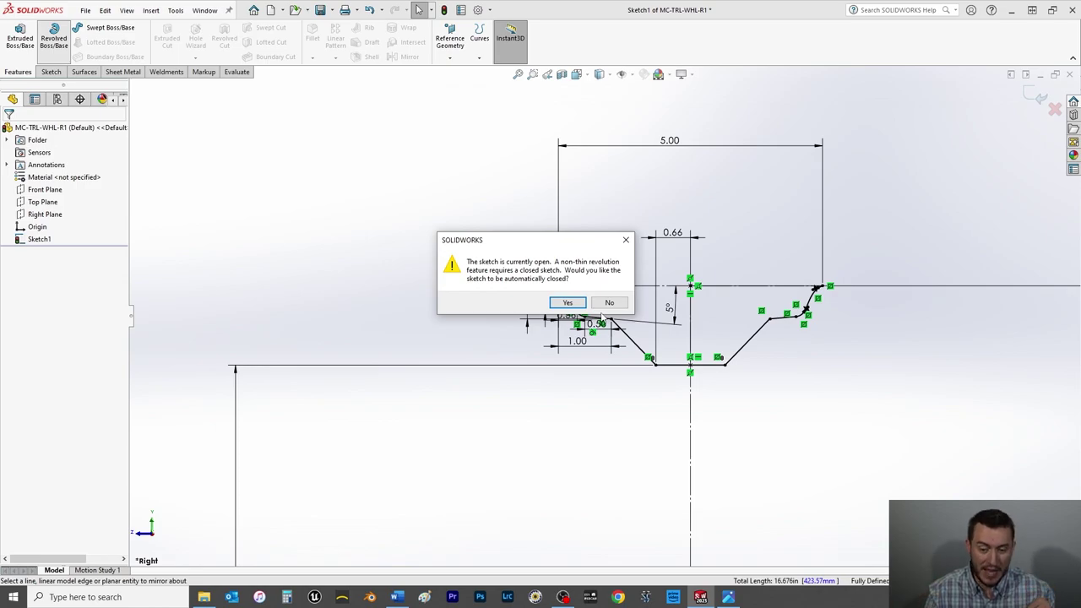
{"action": "left_click", "coordinate": [602, 303]}
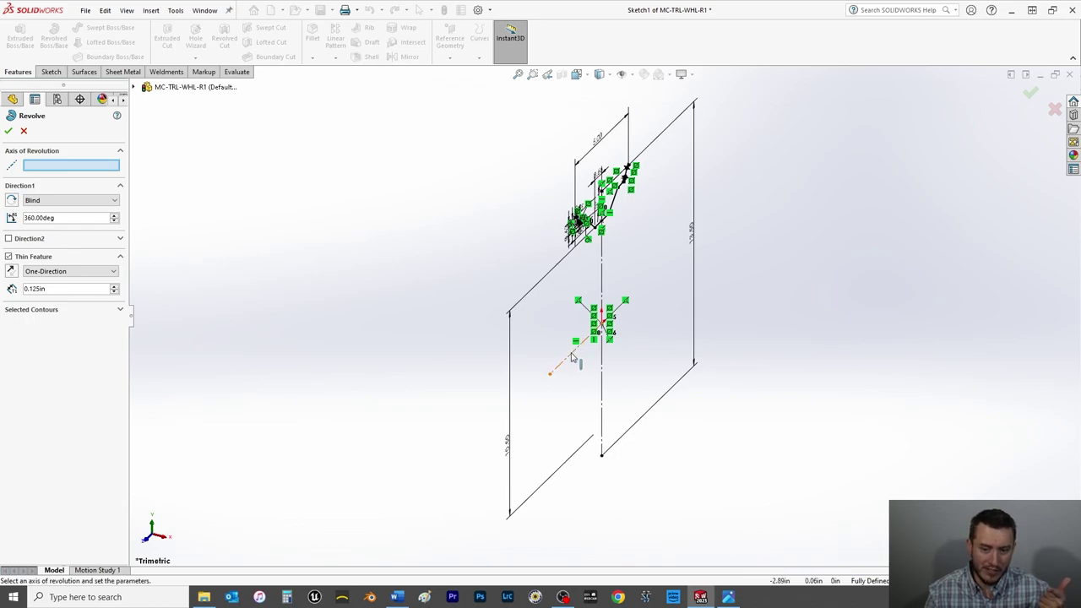
{"action": "left_click", "coordinate": [577, 357]}
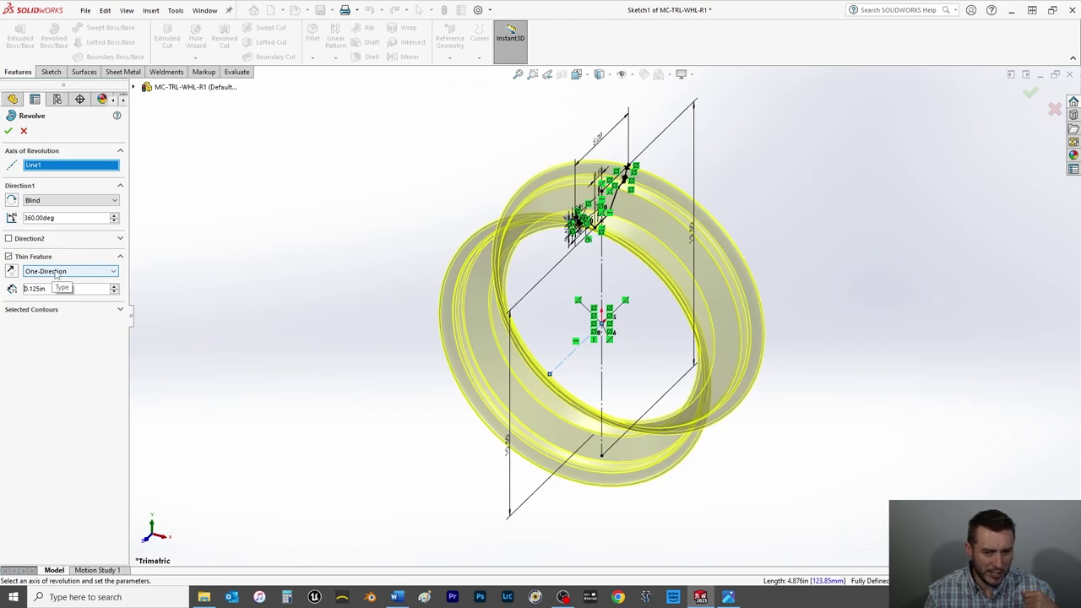
{"action": "mouse_move", "coordinate": [434, 172]}
{"action": "middle_mouse_down"}
{"action": "mouse_move", "coordinate": [453, 186]}
{"action": "mouse_move", "coordinate": [496, 126]}
{"action": "middle_mouse_up"}
{"action": "left_click", "coordinate": [8, 130]}
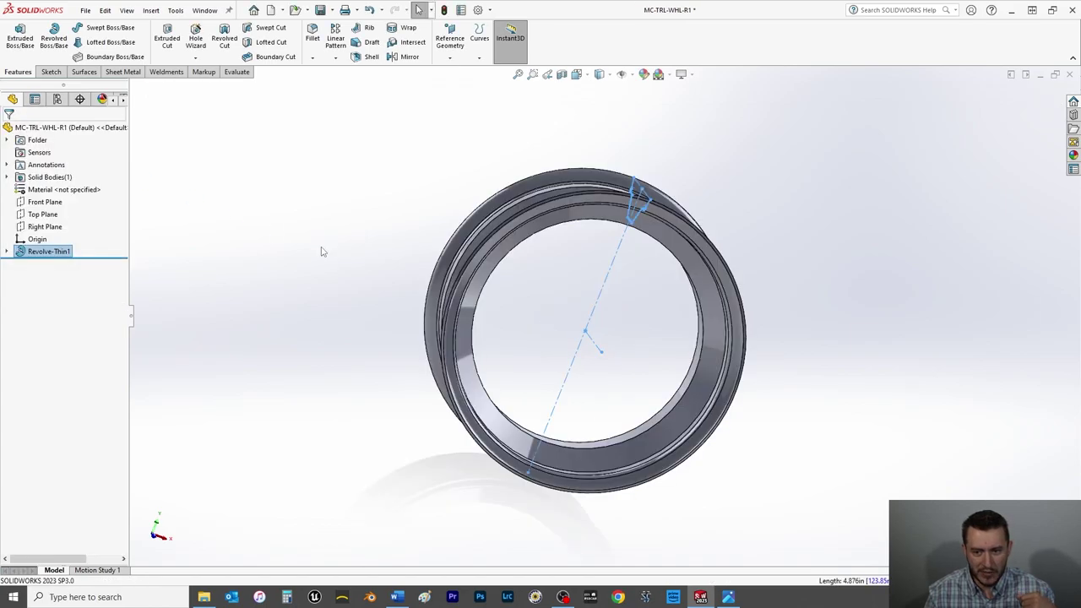
{"action": "middle_click_drag", "start_coordinate": [323, 260], "coordinate": [374, 279]}
{"action": "left_click", "coordinate": [355, 263]}
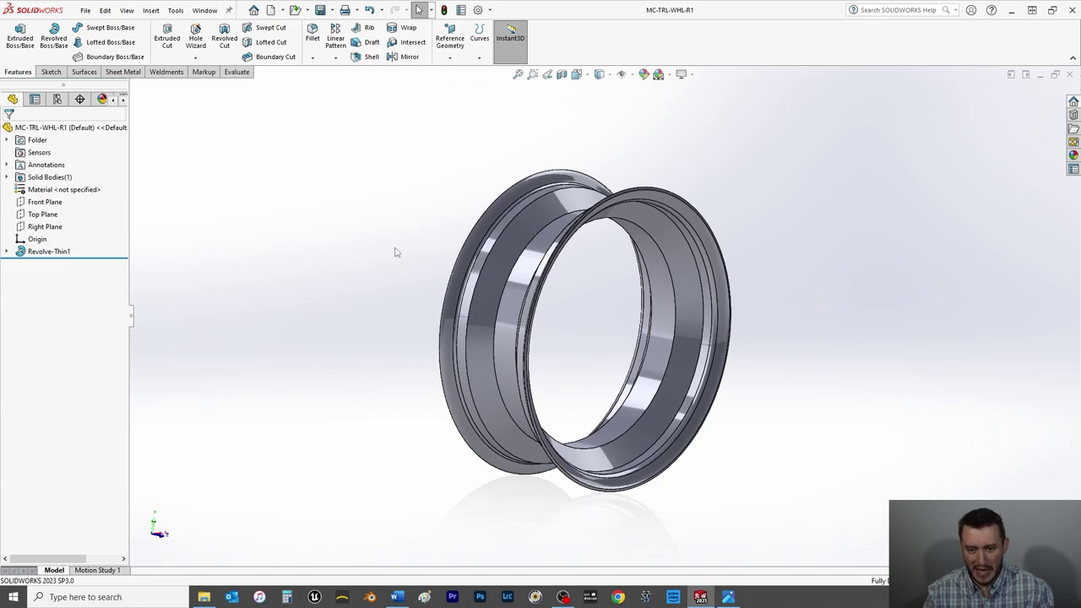
Step: Edit the revolved thin rim so its wall thickens inward from the sketched profile toward the axis, and save the part
{"action": "scroll", "coordinate": [644, 216], "scroll_direction": "down", "scroll_amount": 4}
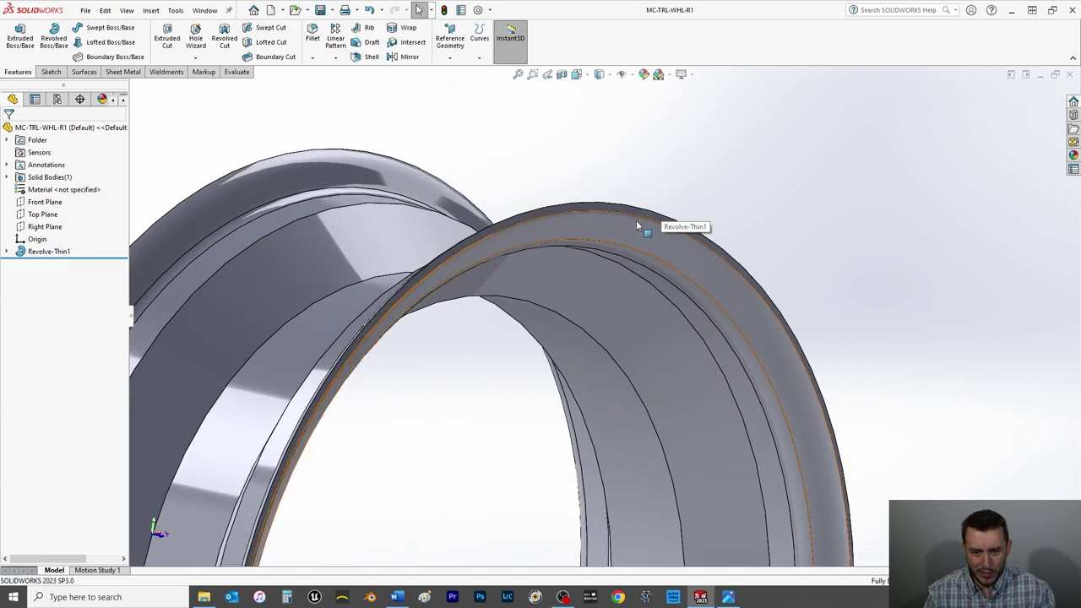
{"action": "scroll", "coordinate": [636, 225], "scroll_direction": "up", "scroll_amount": 3}
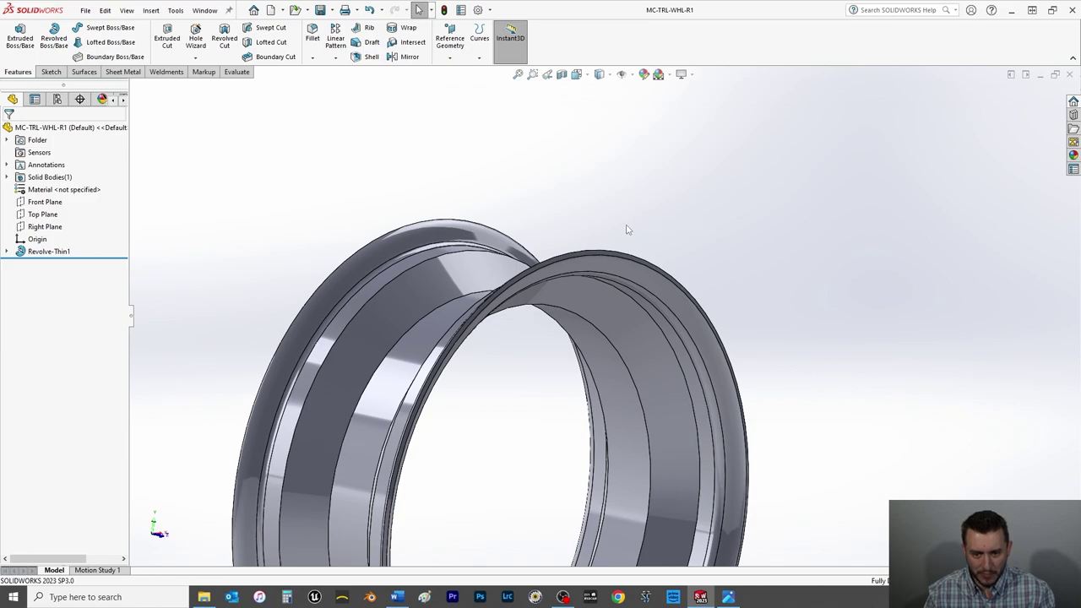
{"action": "middle_click_drag", "start_coordinate": [626, 229], "coordinate": [666, 186]}
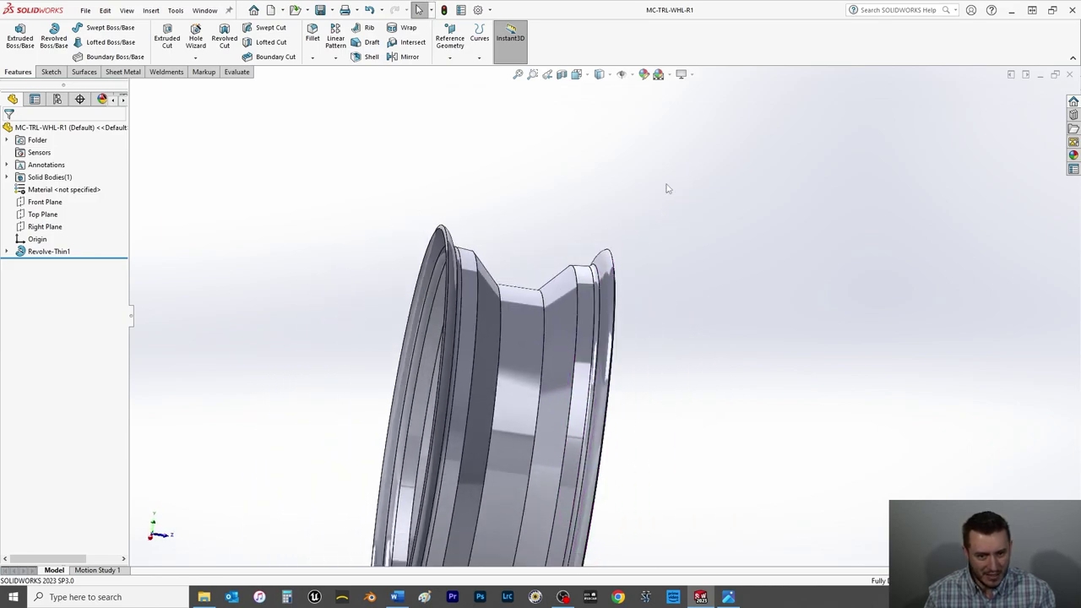
{"action": "left_click", "coordinate": [51, 251]}
{"action": "left_click", "coordinate": [52, 218]}
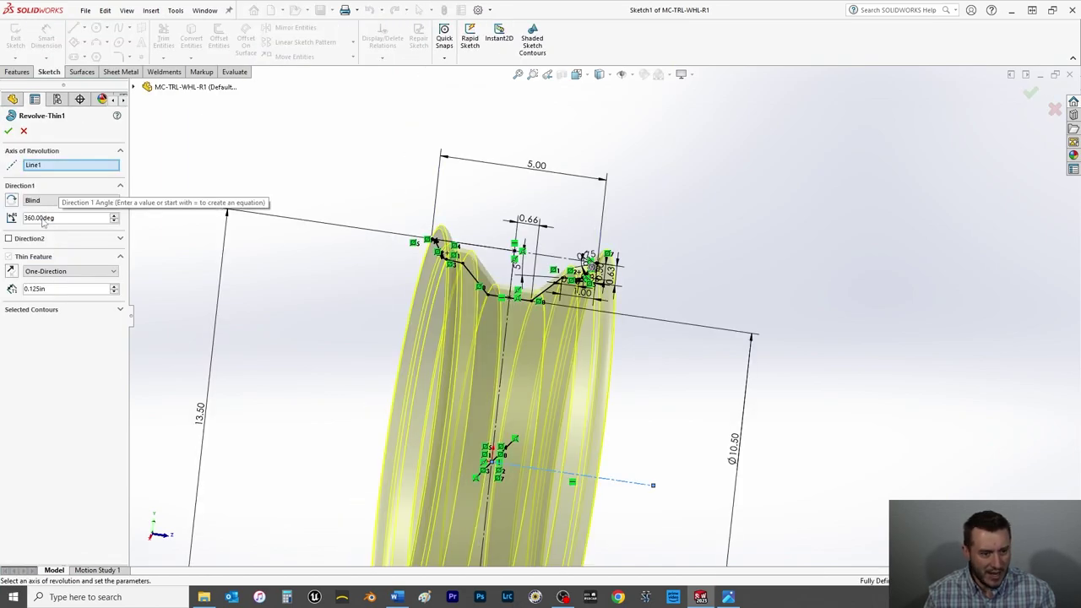
{"action": "left_click", "coordinate": [12, 272]}
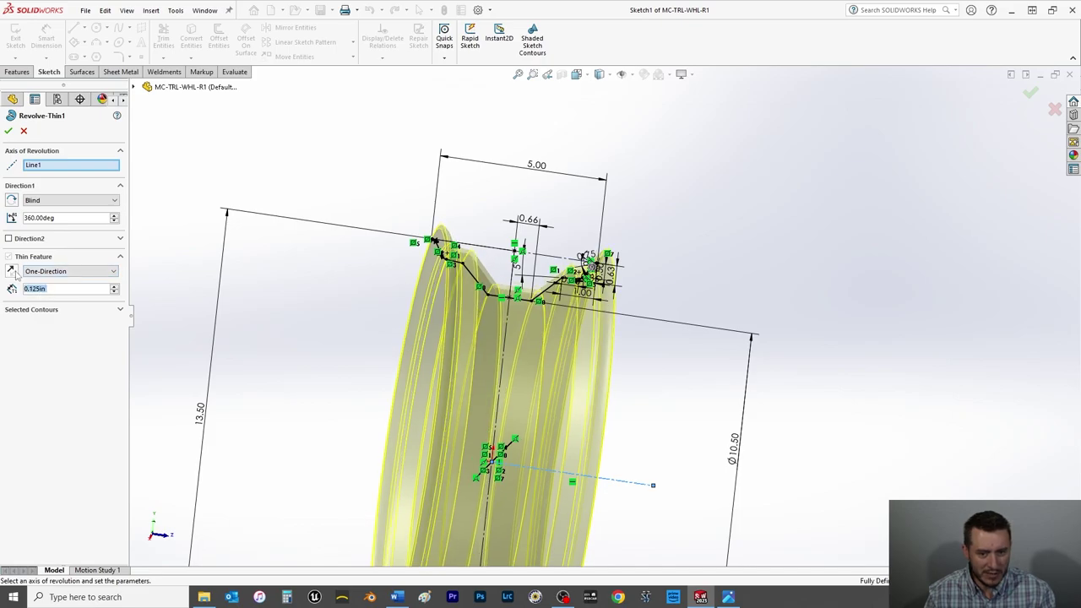
{"action": "scroll", "coordinate": [426, 245], "scroll_direction": "down", "scroll_amount": 5}
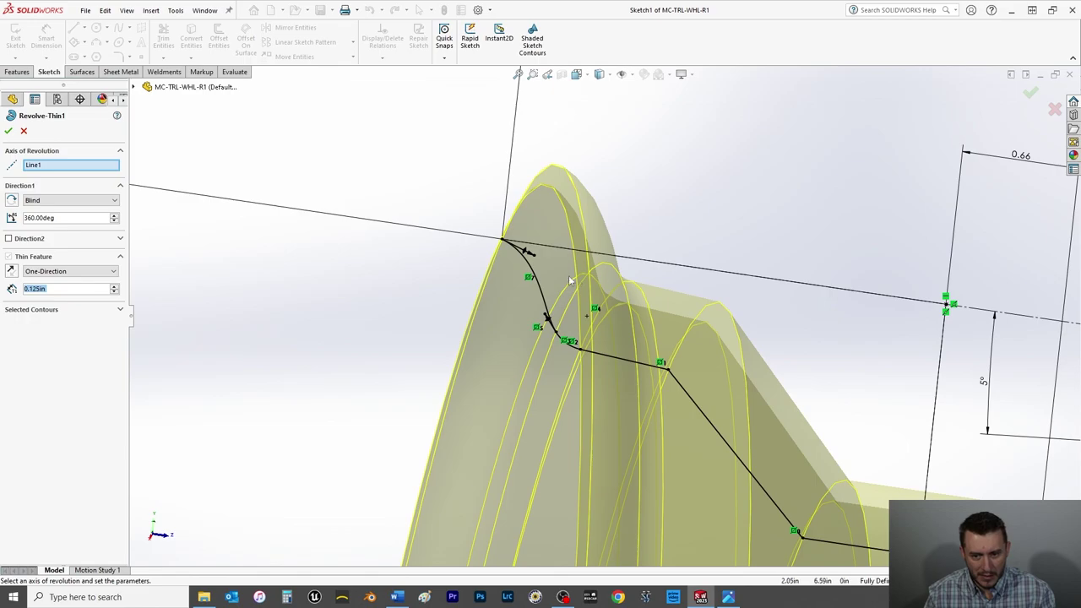
{"action": "mouse_move", "coordinate": [565, 280]}
{"action": "middle_mouse_down"}
{"action": "mouse_move", "coordinate": [569, 337]}
{"action": "mouse_move", "coordinate": [540, 353]}
{"action": "middle_mouse_up"}
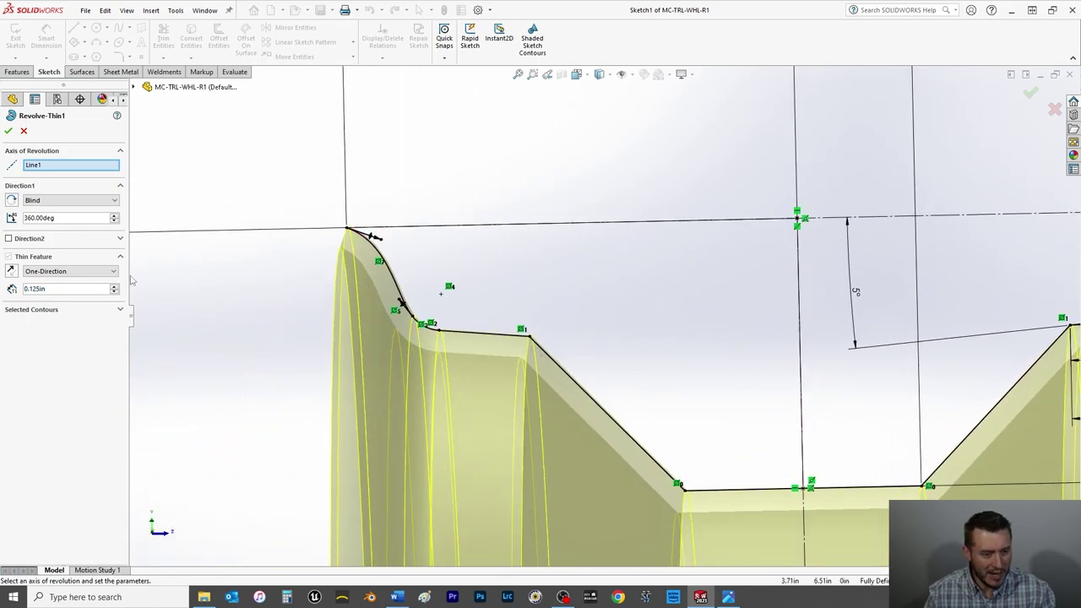
{"action": "left_click", "coordinate": [11, 271]}
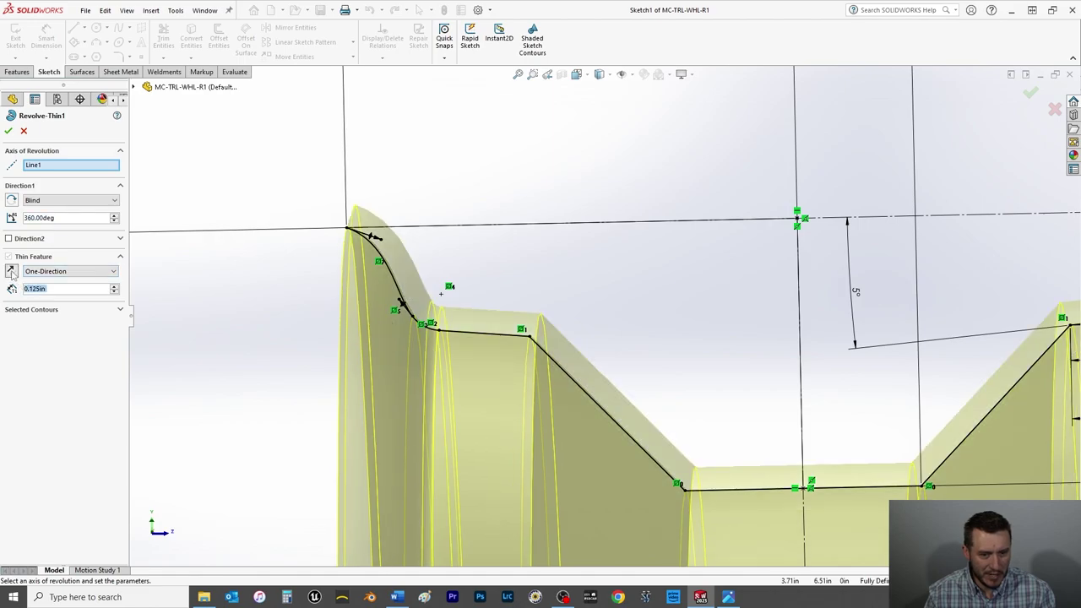
{"action": "left_click", "coordinate": [11, 271]}
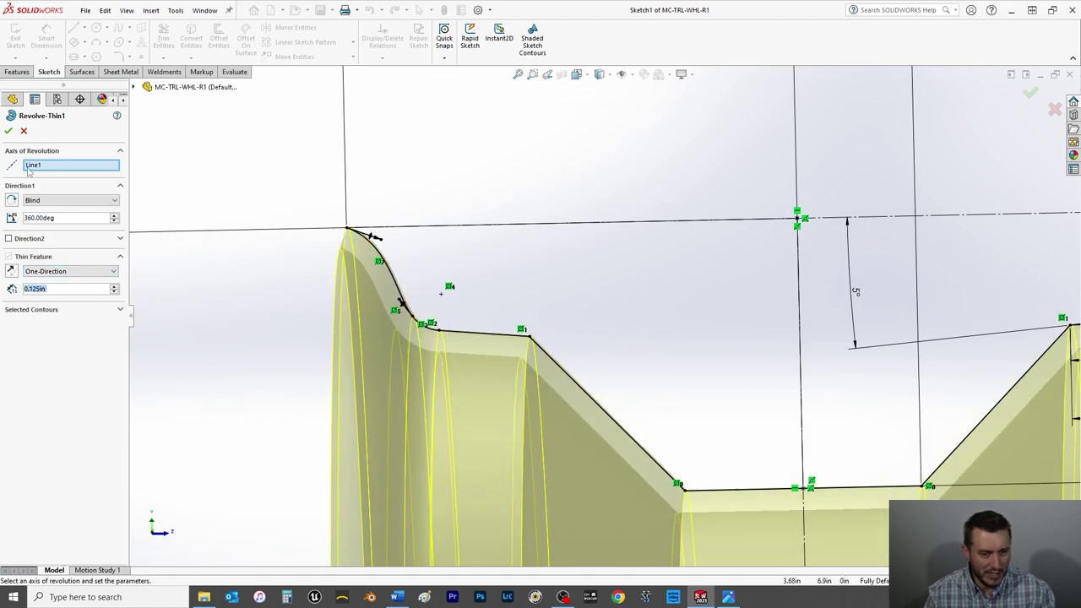
{"action": "left_click", "coordinate": [8, 130]}
{"action": "scroll", "coordinate": [291, 326], "scroll_direction": "up", "scroll_amount": 3}
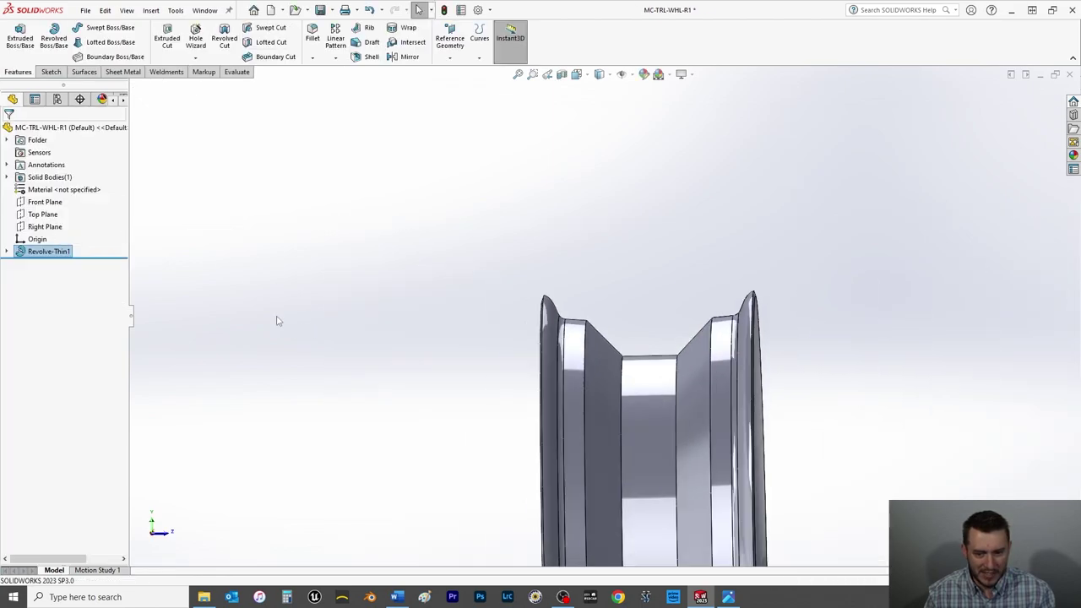
{"action": "key", "text": "ctrl+s"}
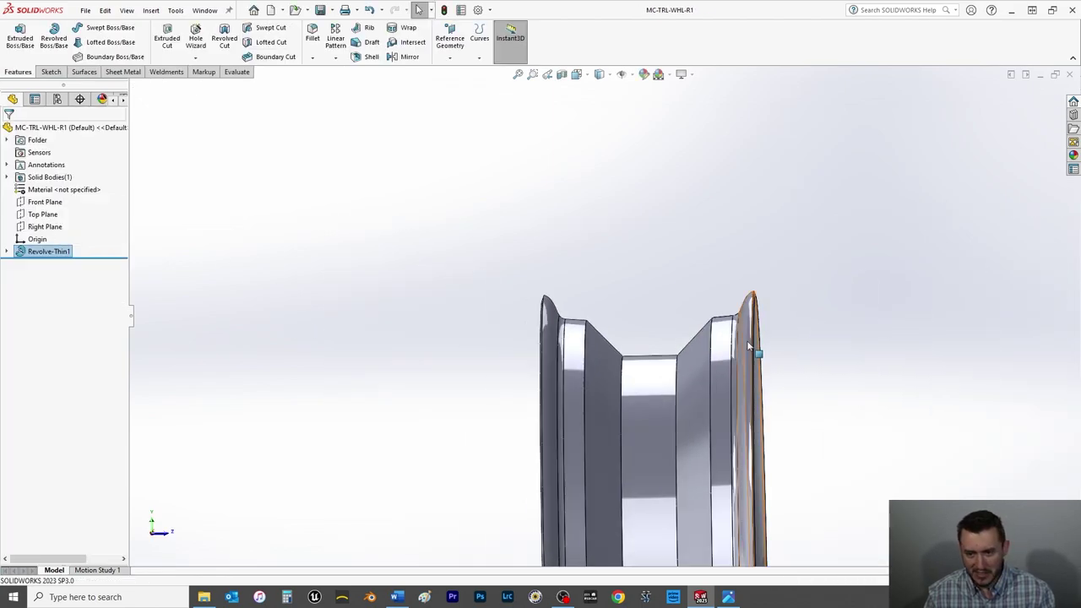
Step: Set the appearance colour of the whole MC-TRL-WHL-R1 part to black and save the part
{"action": "right_click", "coordinate": [749, 347]}
{"action": "left_click", "coordinate": [856, 307]}
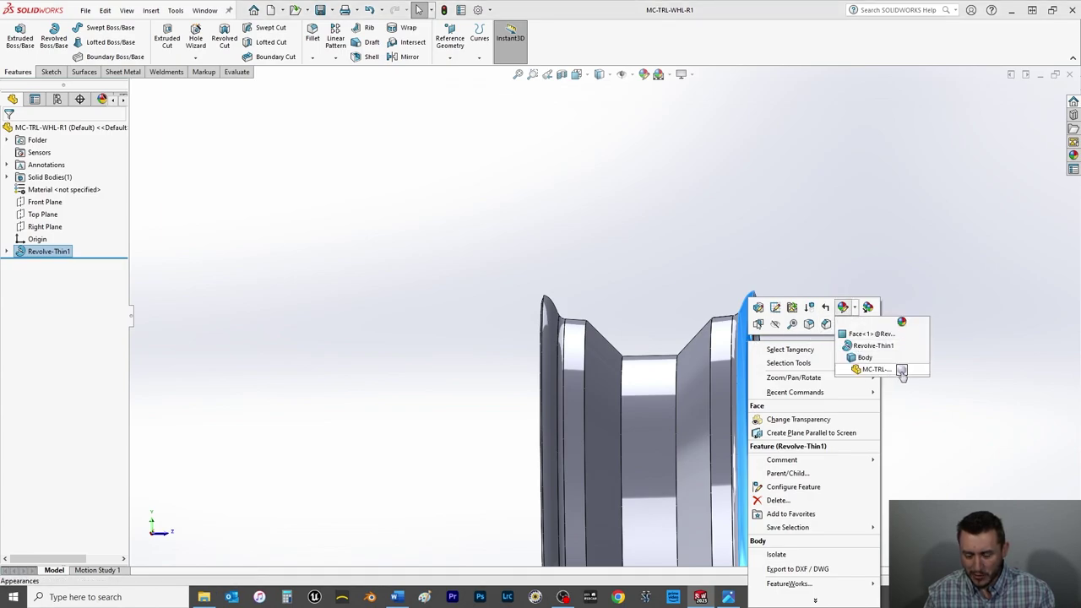
{"action": "left_click", "coordinate": [901, 372]}
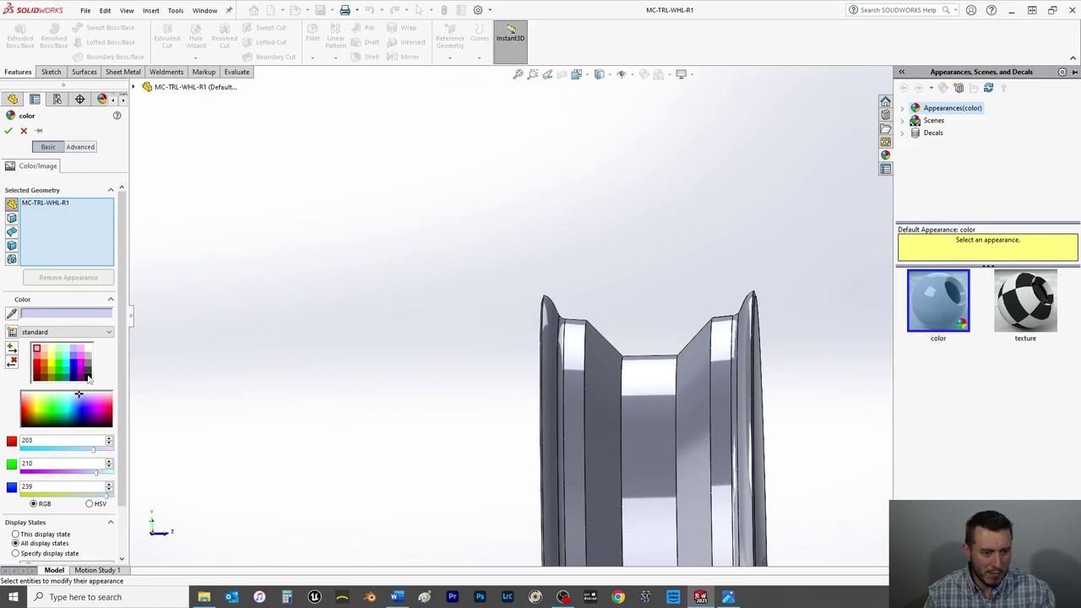
{"action": "left_click", "coordinate": [87, 376]}
{"action": "left_click", "coordinate": [9, 130]}
{"action": "middle_click_drag", "start_coordinate": [514, 259], "coordinate": [461, 296]}
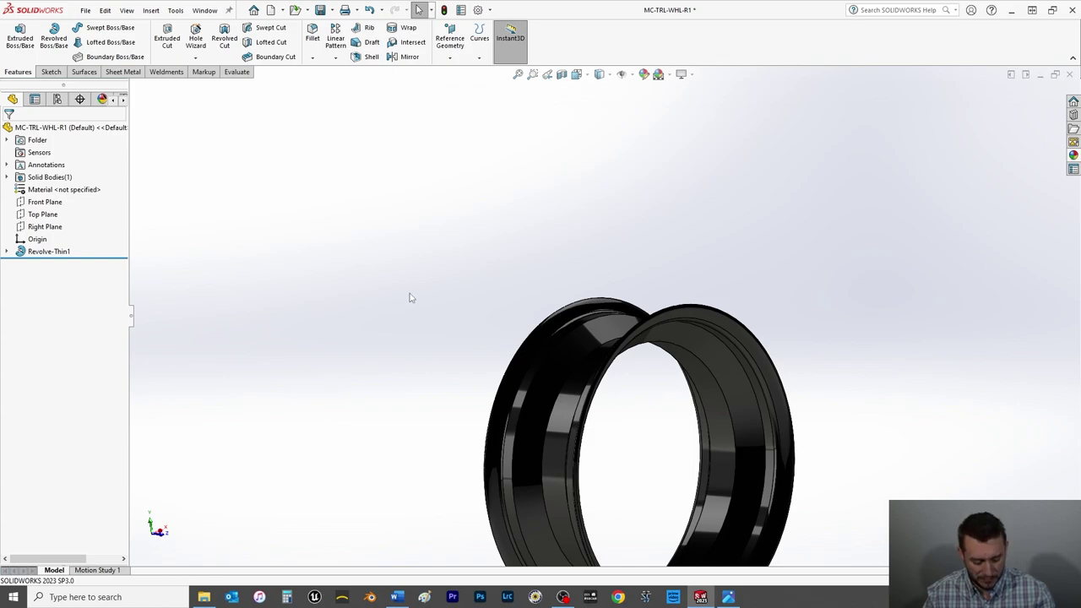
{"action": "key", "text": "ctrl+s"}
{"action": "scroll", "coordinate": [558, 326], "scroll_direction": "up", "scroll_amount": 3}
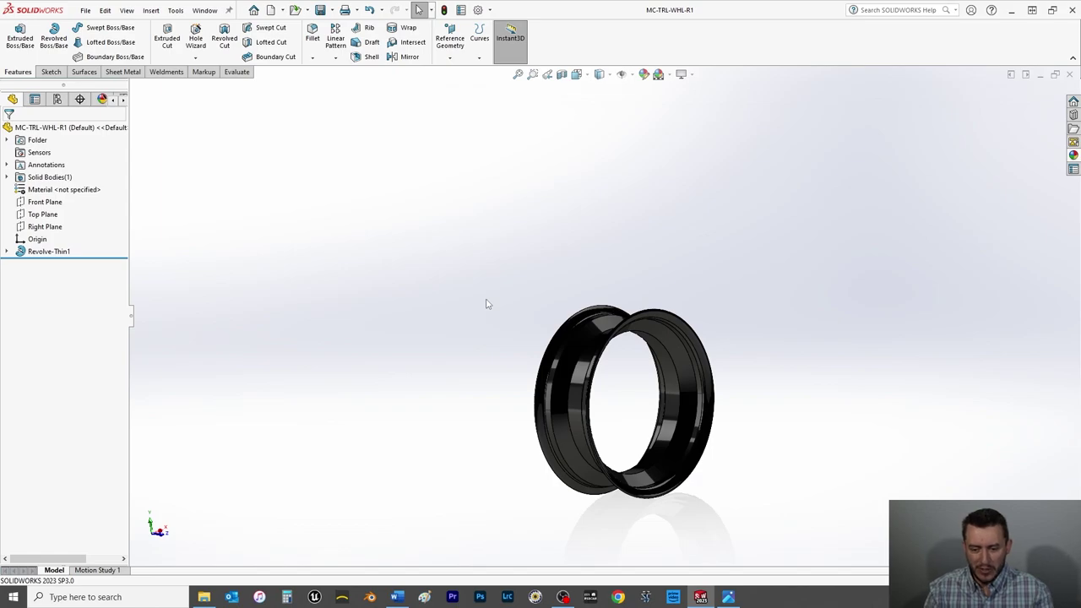
{"action": "scroll", "coordinate": [486, 304], "scroll_direction": "up", "scroll_amount": 2}
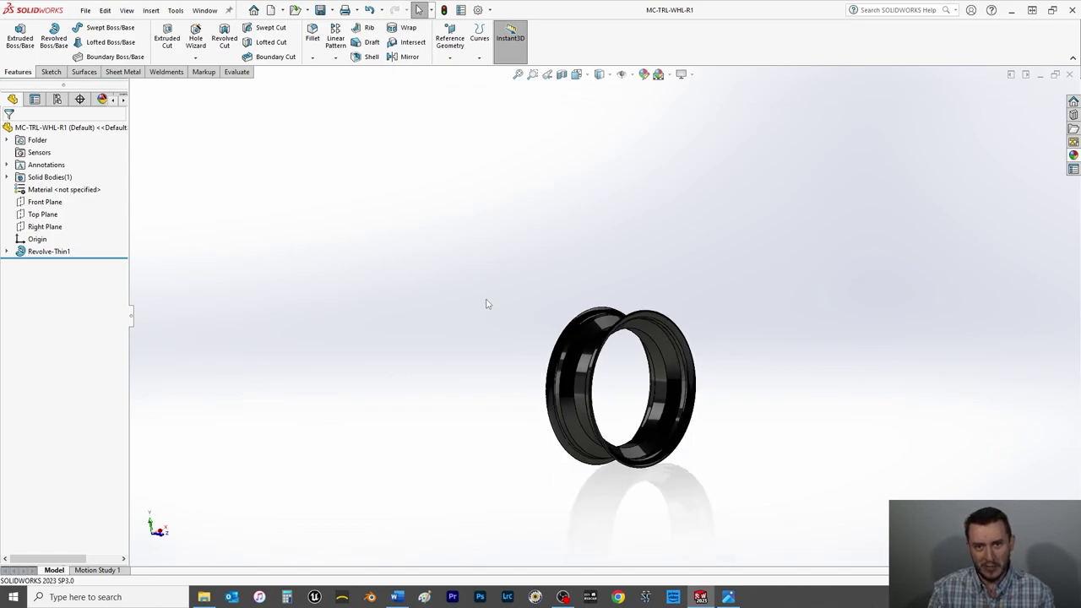